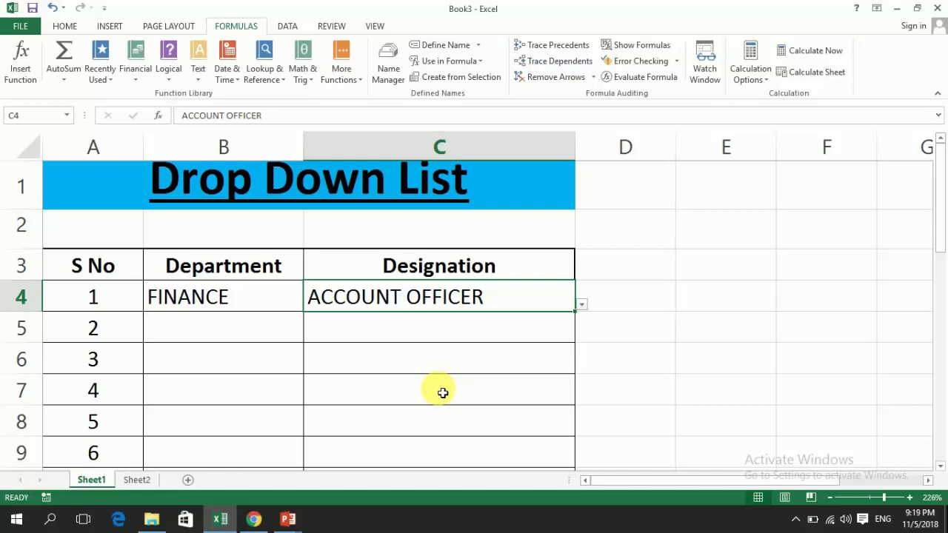
Create a new blank workbook, magnify the sheet to about 214%, and enter the header S NO in cell A3
{"action": "key", "text": "ctrl+n"}
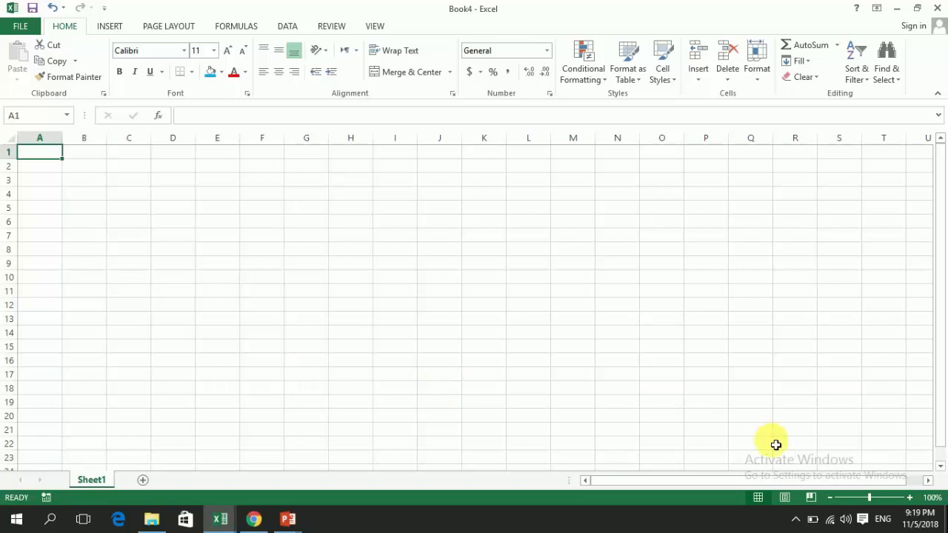
{"action": "left_click", "coordinate": [880, 503]}
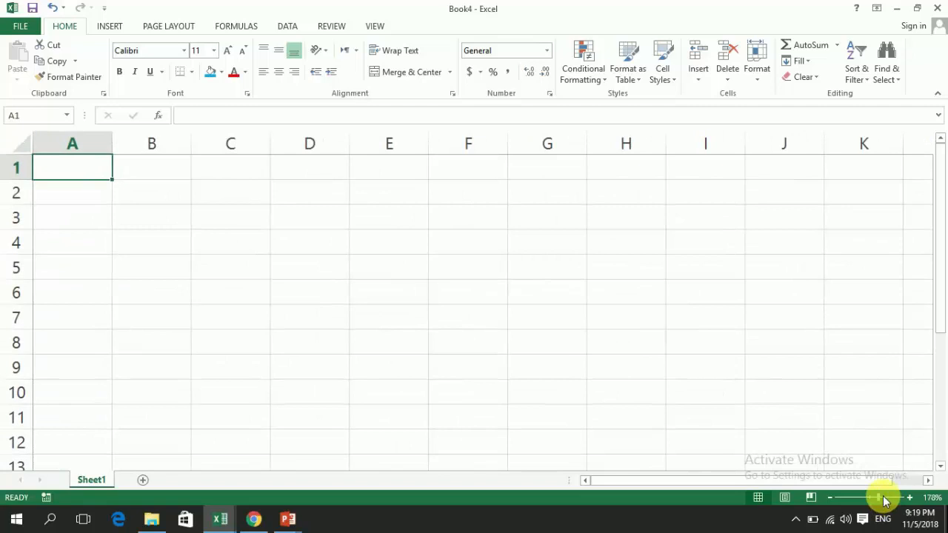
{"action": "left_click", "coordinate": [882, 498]}
{"action": "key", "text": "Down"}
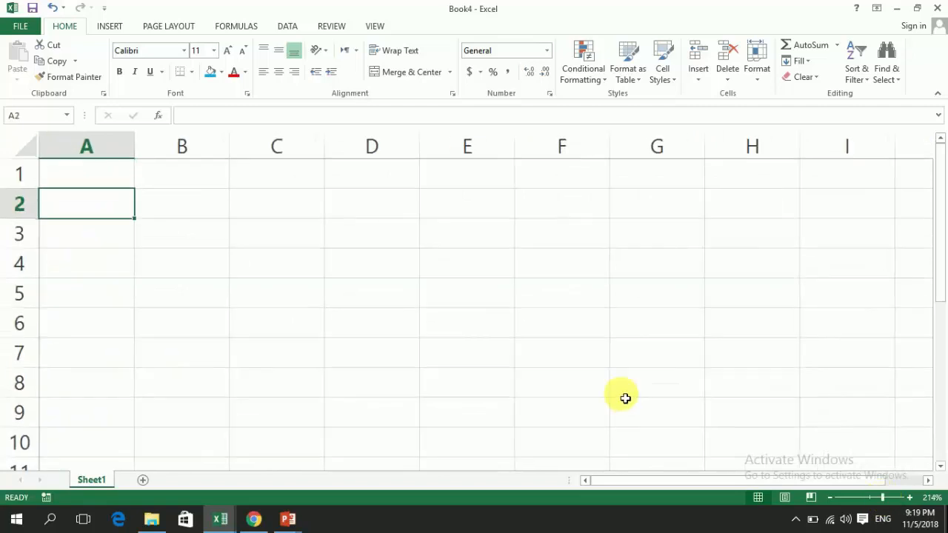
{"action": "key", "text": "Up"}
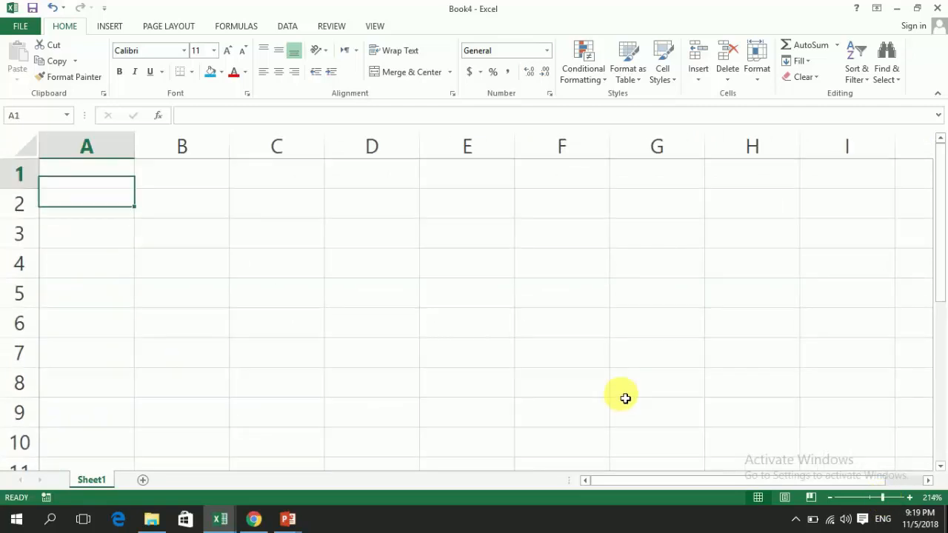
{"action": "key", "text": "Down"}
{"action": "key", "text": "Down"}
{"action": "type", "text": "S NO"}
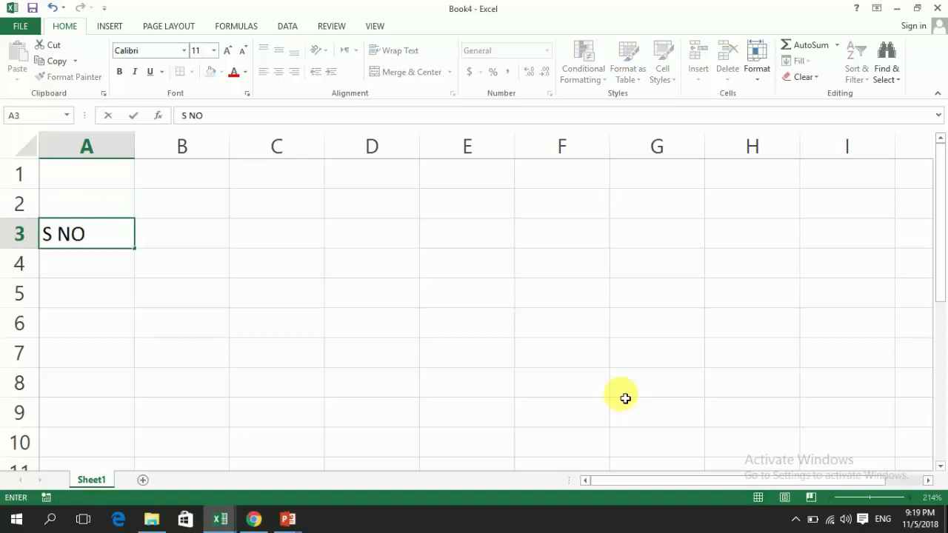
{"action": "key", "text": "Tab"}
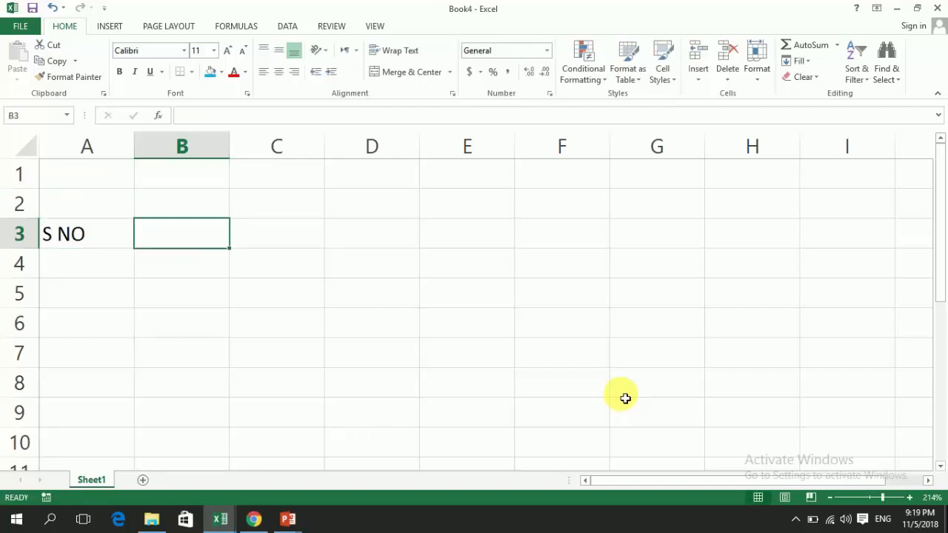
Enter the headers DESIGNATION in cell B3 and DEPARTMENT in cell C3
{"action": "type", "text": "DE"}
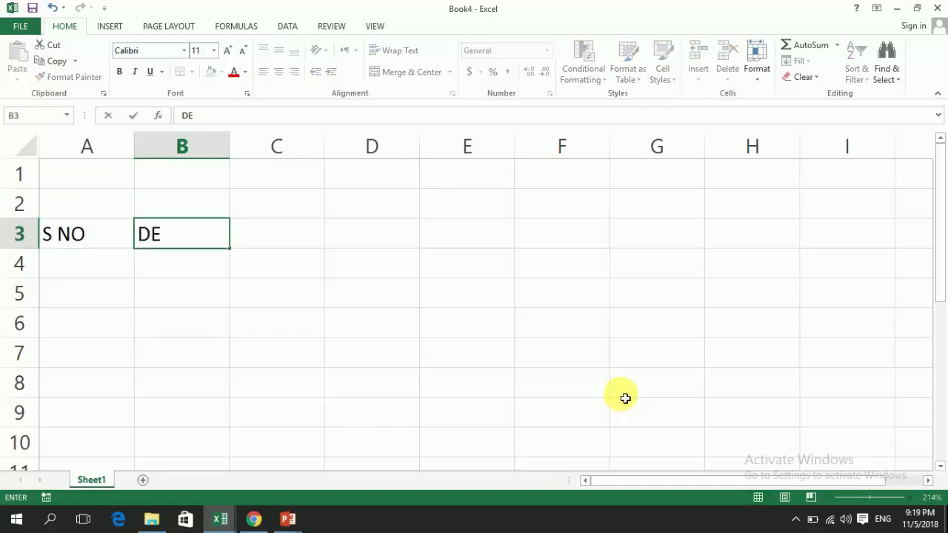
{"action": "type", "text": "SIGNATION"}
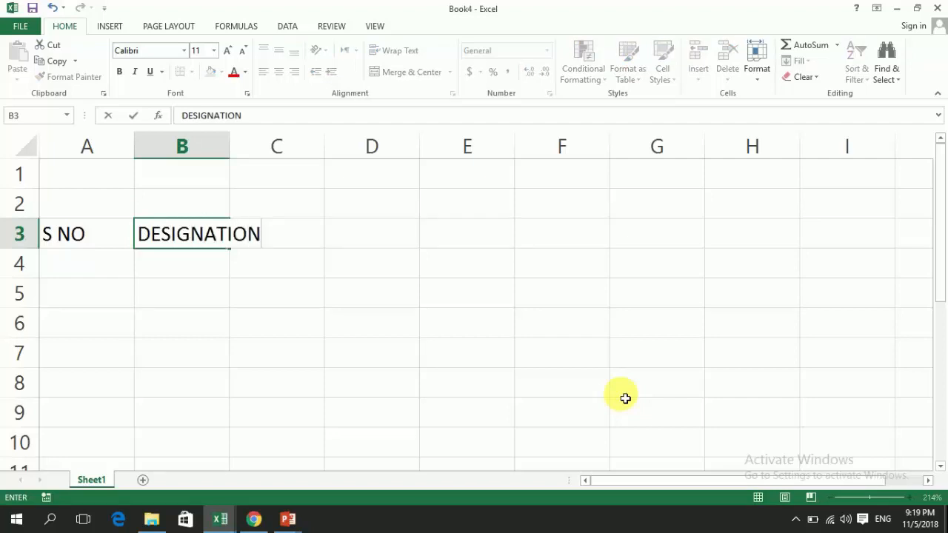
{"action": "key", "text": "ctrl+Return"}
{"action": "key", "text": "Tab"}
{"action": "type", "text": "DE"}
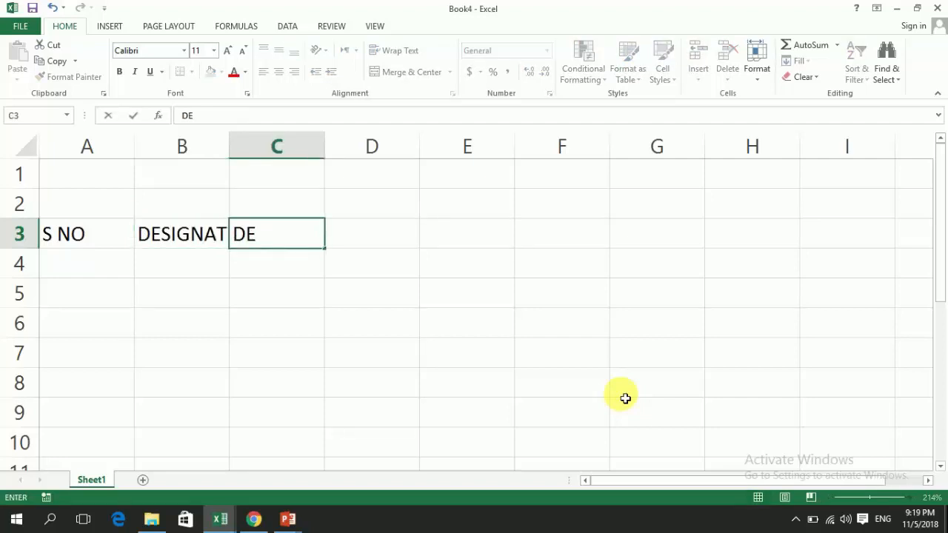
{"action": "type", "text": "PARTMENT"}
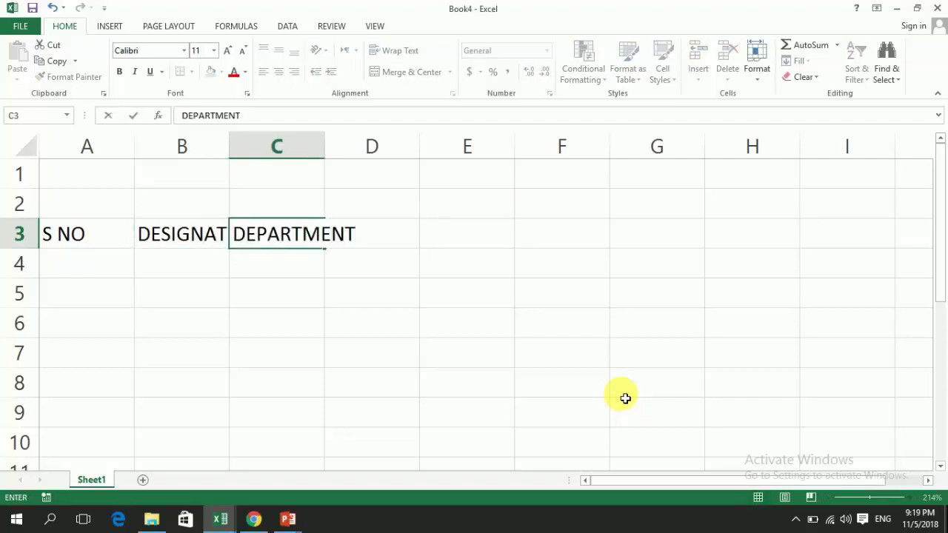
{"action": "key", "text": "Left"}
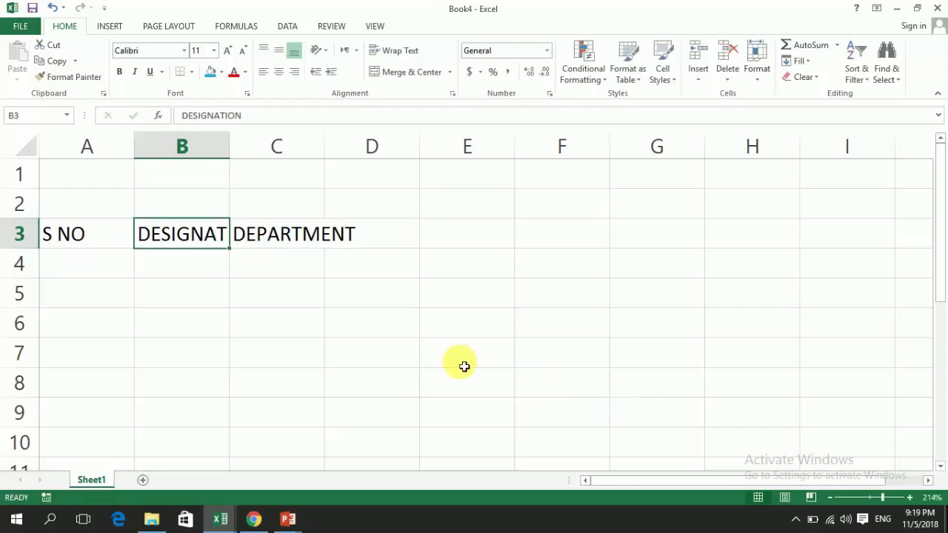
Auto-fit the widths of columns B and C to their headers and enter the header LOCATION in cell D3
{"action": "double_click", "coordinate": [230, 146]}
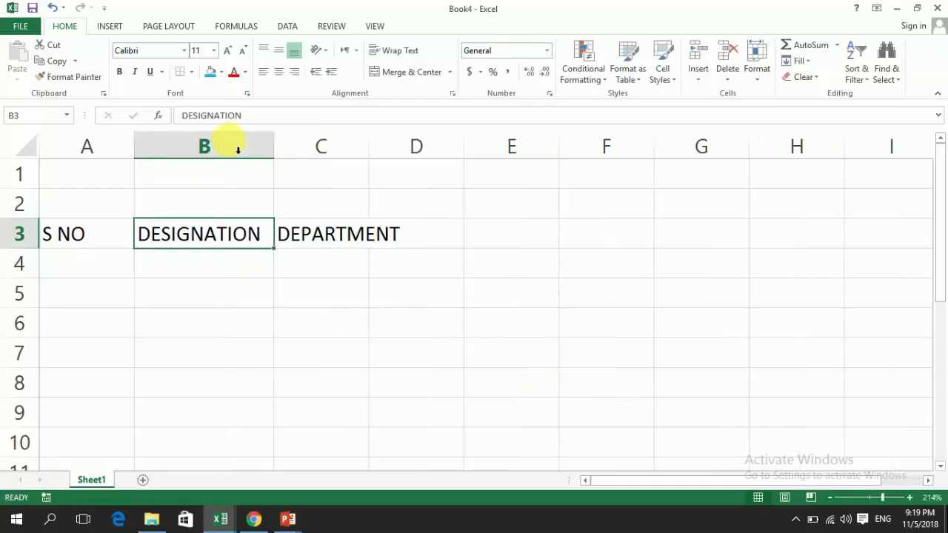
{"action": "double_click", "coordinate": [370, 148]}
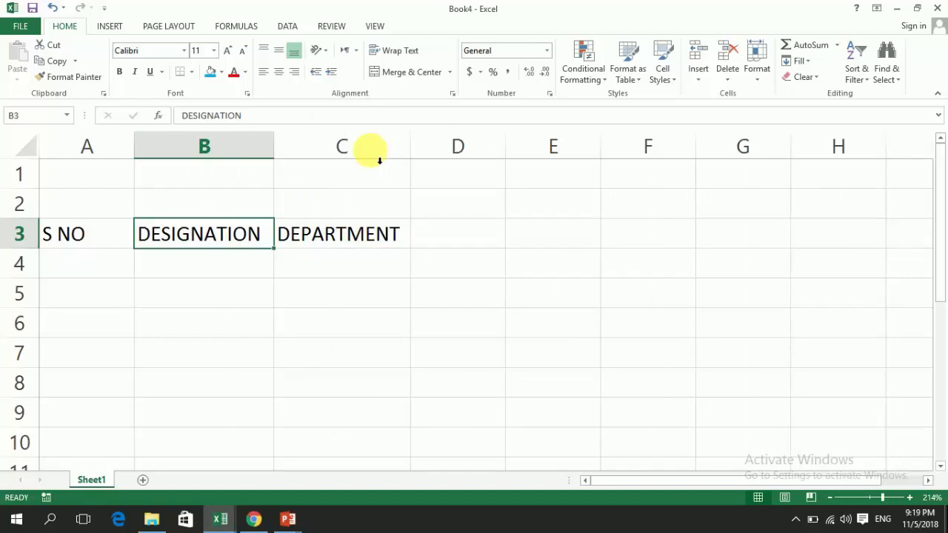
{"action": "key", "text": "Right"}
{"action": "key", "text": "Right"}
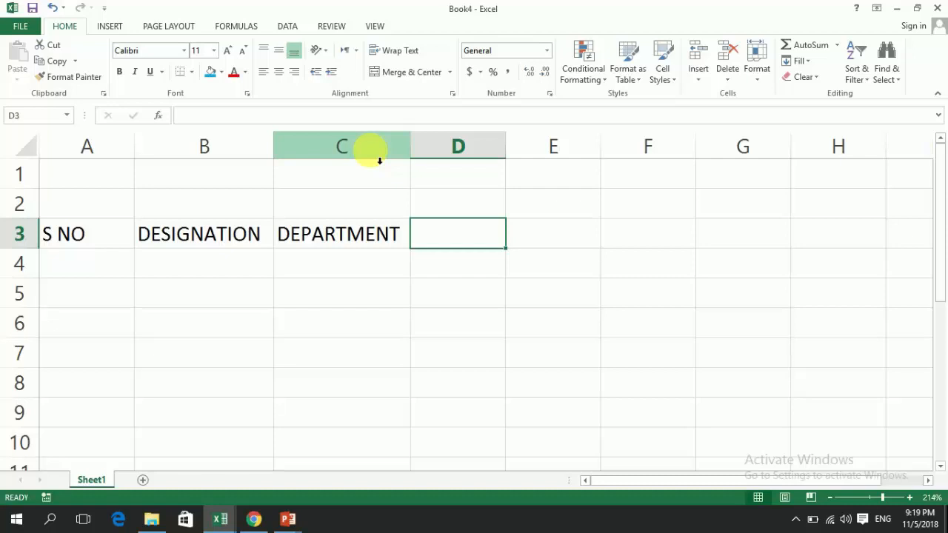
{"action": "type", "text": "LOCATION"}
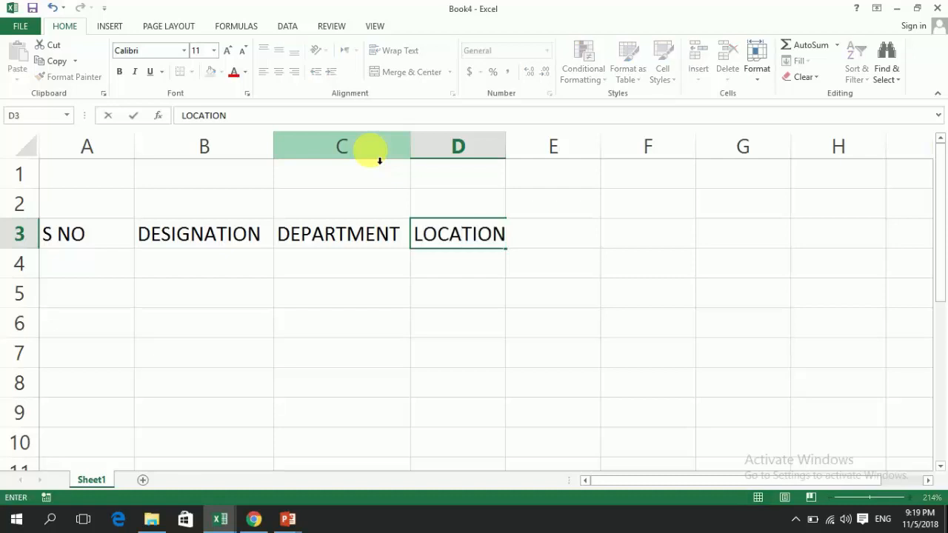
{"action": "key", "text": "Return"}
{"action": "key", "text": "Up"}
{"action": "key", "text": "Down"}
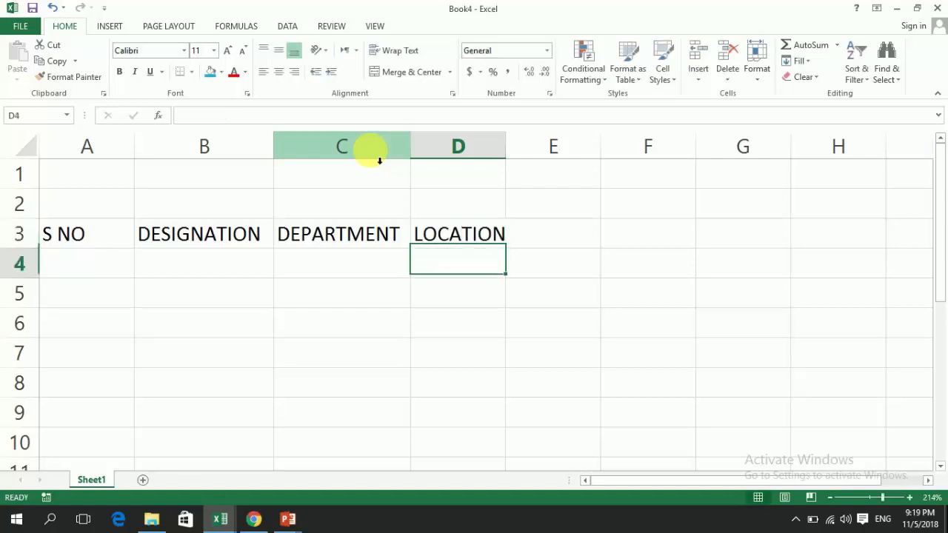
{"action": "key", "text": "Down"}
{"action": "key", "text": "Down"}
{"action": "key", "text": "Up"}
{"action": "key", "text": "Up"}
{"action": "key", "text": "Up"}
{"action": "key", "text": "Left"}
{"action": "key", "text": "Left"}
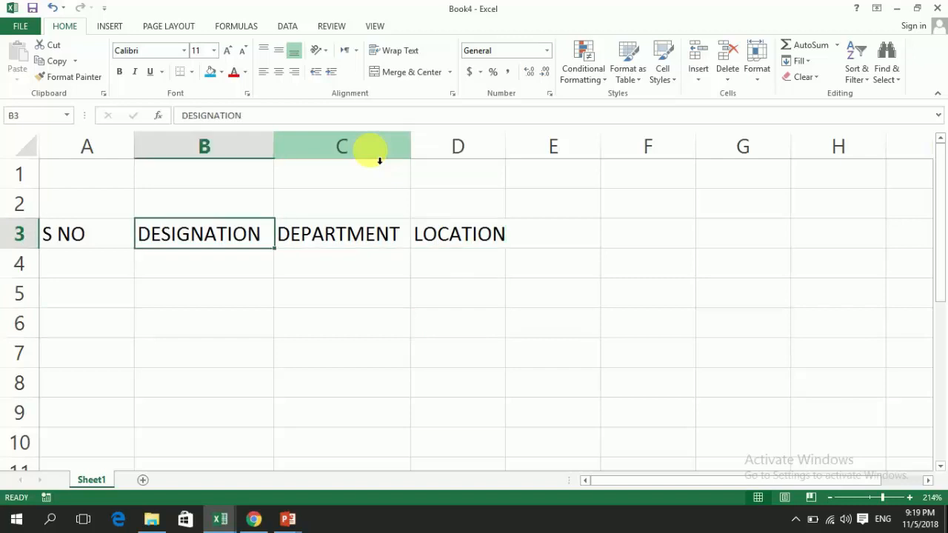
{"action": "key", "text": "Right"}
{"action": "key", "text": "Right"}
{"action": "key", "text": "Left"}
{"action": "key", "text": "Left"}
{"action": "key", "text": "Left"}
{"action": "key", "text": "Right"}
{"action": "key", "text": "Right"}
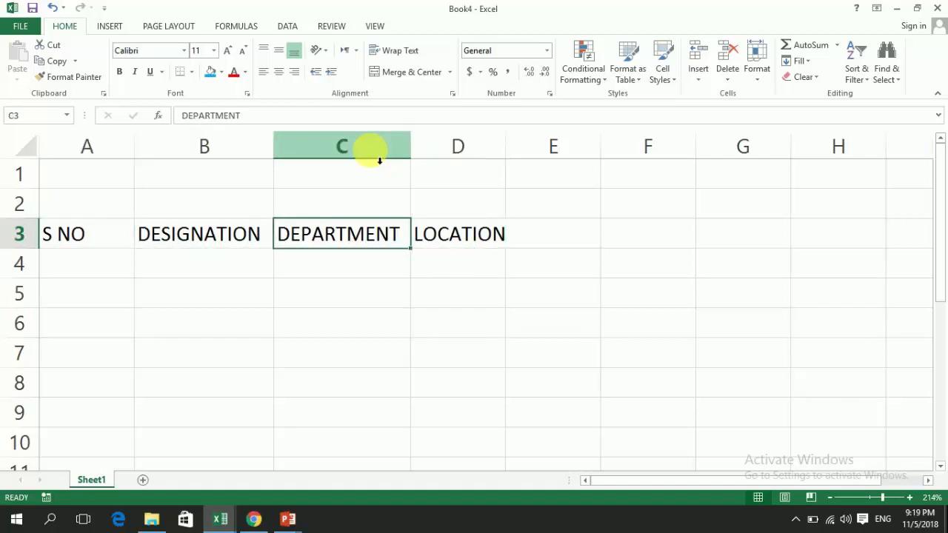
{"action": "key", "text": "Left"}
{"action": "key", "text": "Down"}
{"action": "key", "text": "Up"}
{"action": "key", "text": "Down"}
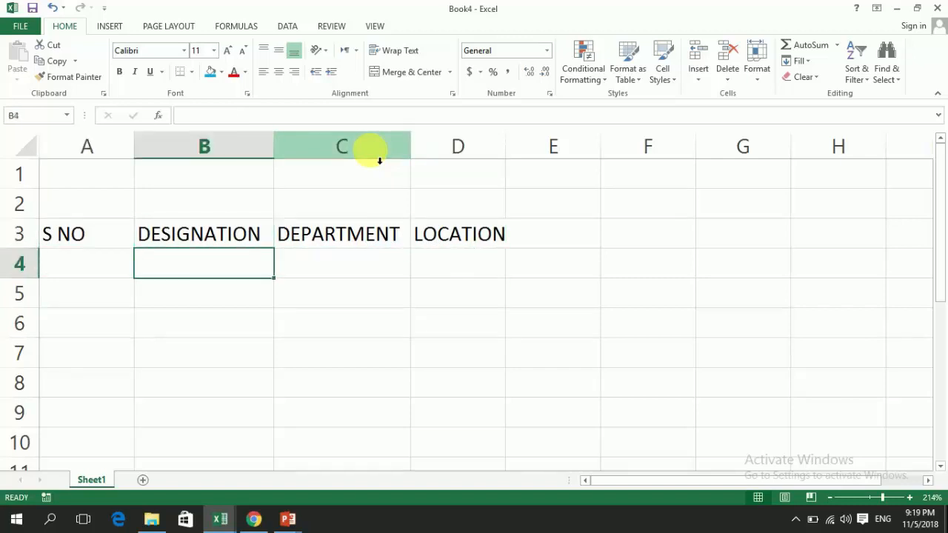
Add two new worksheets, Sheet2 and Sheet3, to the workbook
{"action": "left_click", "coordinate": [143, 480]}
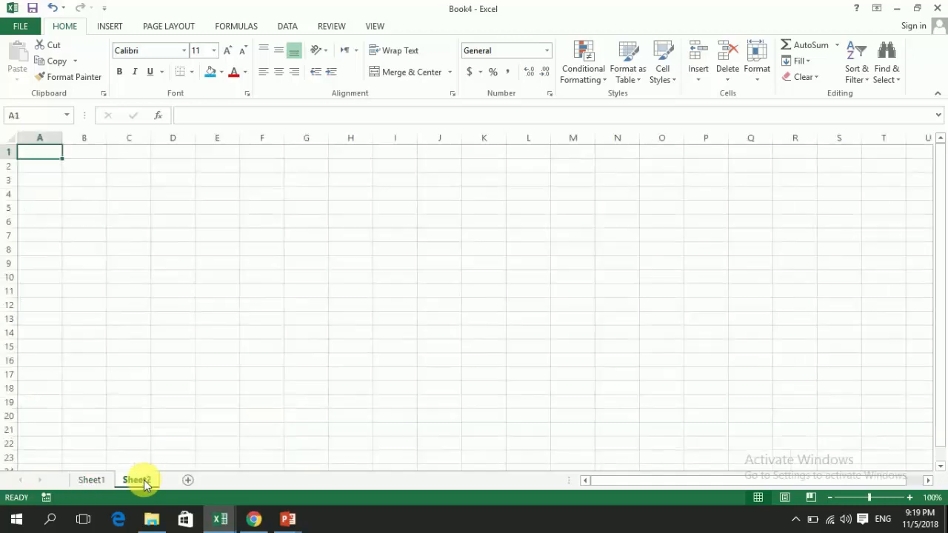
{"action": "left_click", "coordinate": [104, 480]}
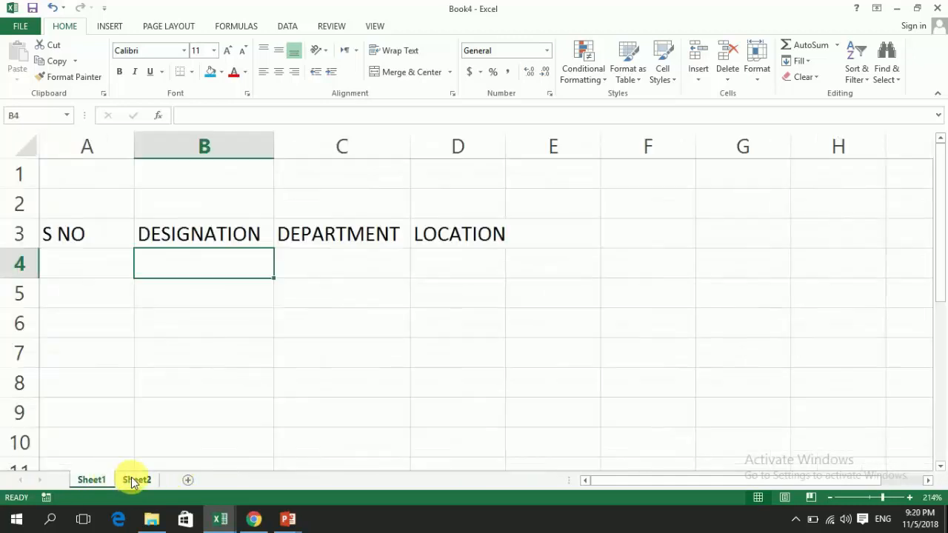
{"action": "left_click", "coordinate": [135, 480]}
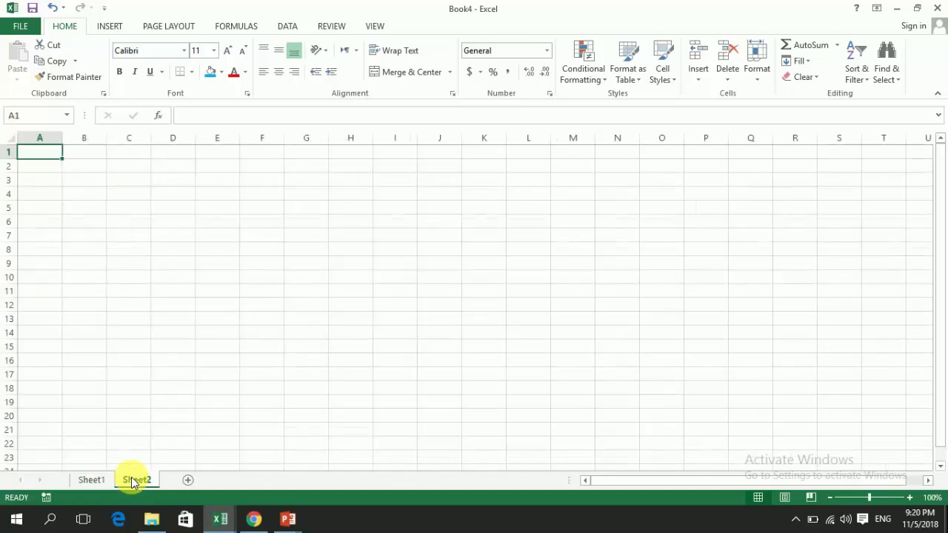
{"action": "left_click", "coordinate": [186, 479]}
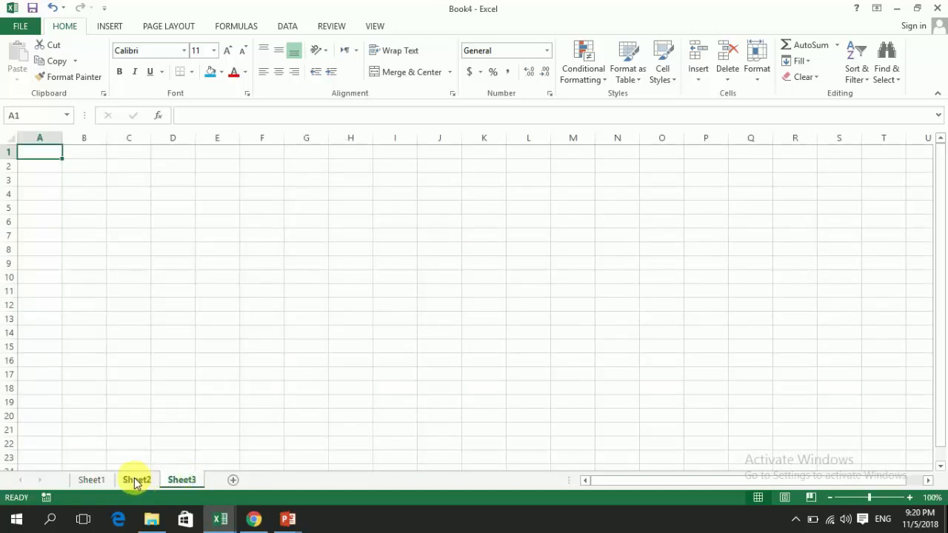
{"action": "left_click", "coordinate": [110, 481]}
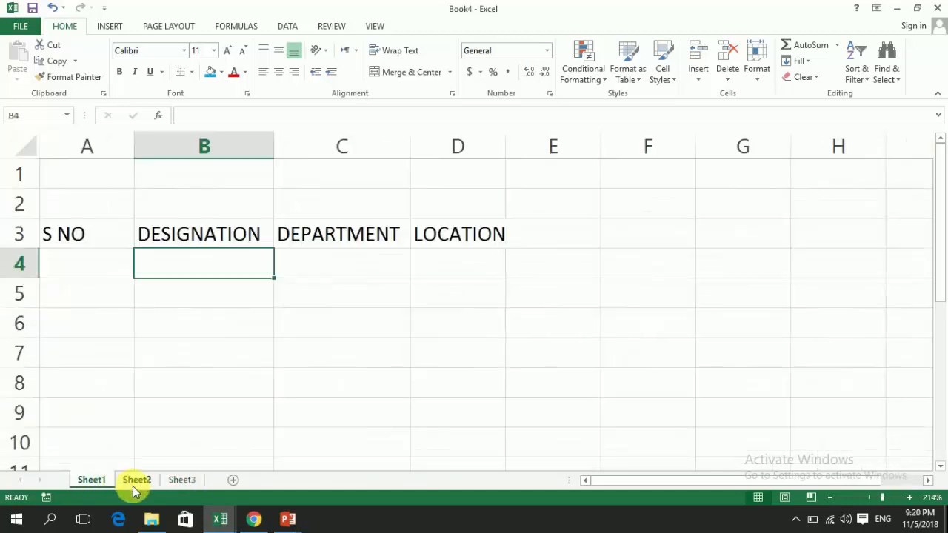
Rename the worksheet Sheet2 as LISTS
{"action": "left_click", "coordinate": [137, 482]}
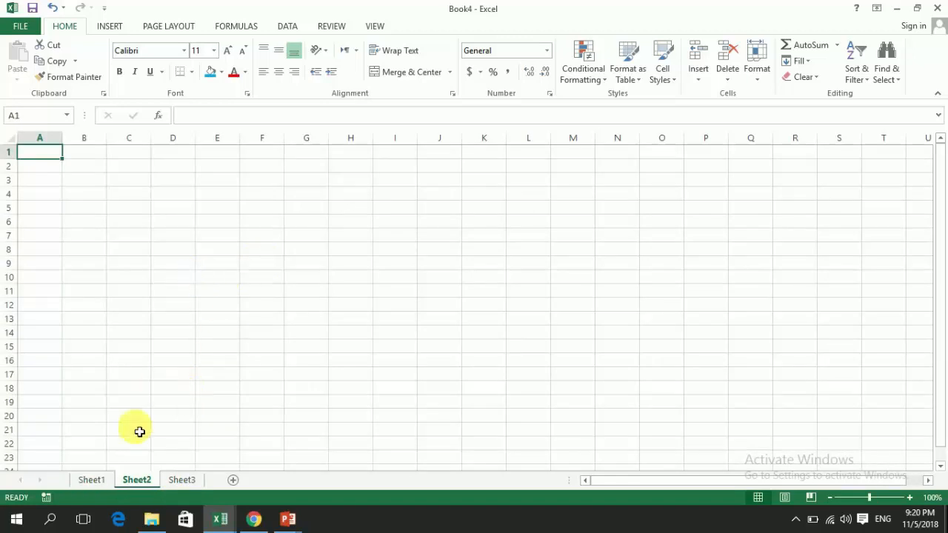
{"action": "right_click", "coordinate": [142, 481]}
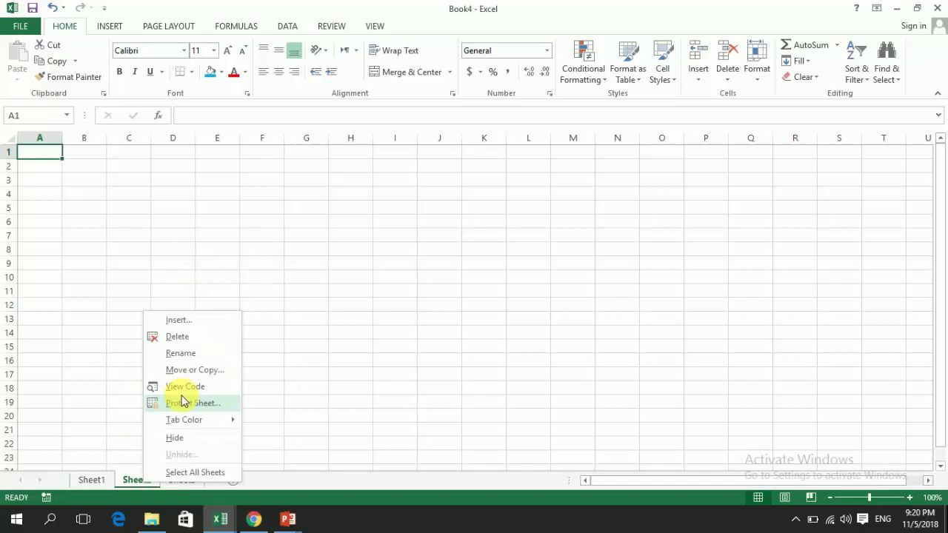
{"action": "left_click", "coordinate": [197, 354]}
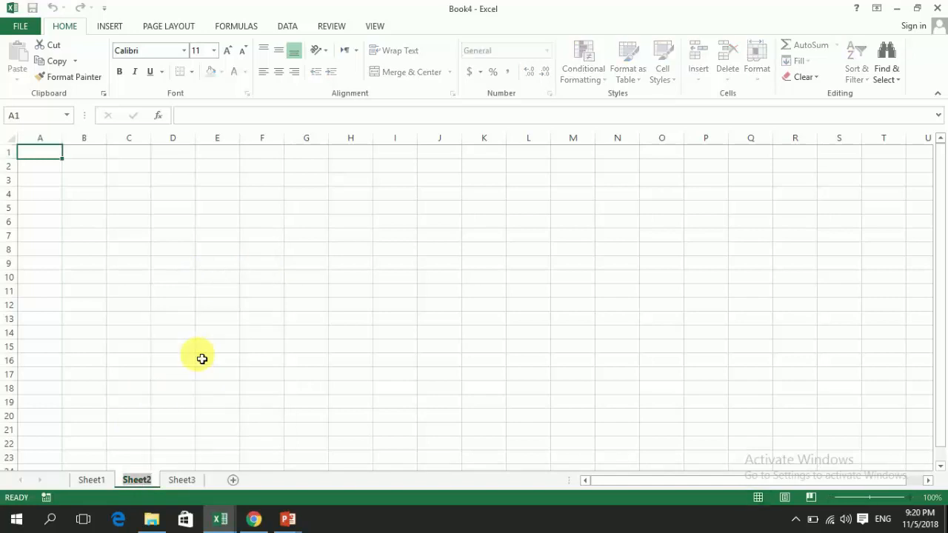
{"action": "type", "text": "LISTS"}
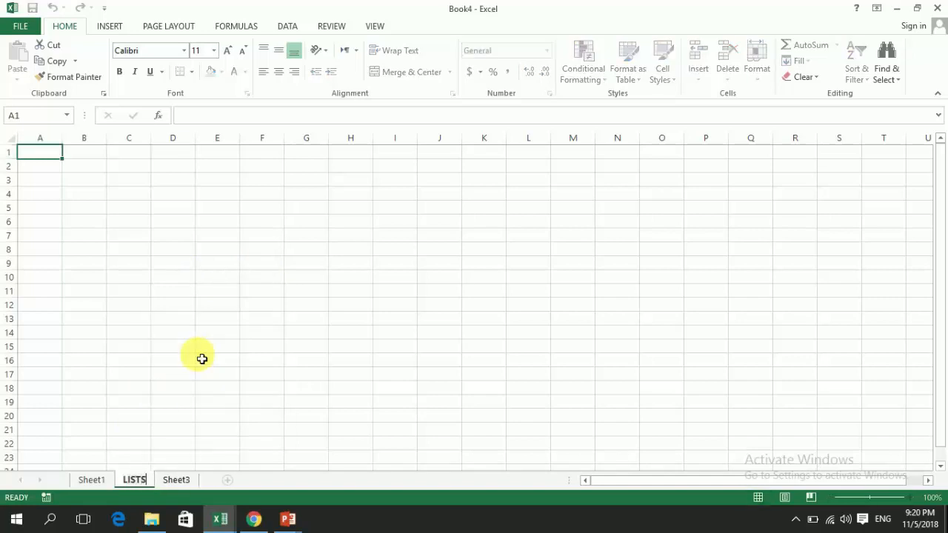
{"action": "key", "text": "Return"}
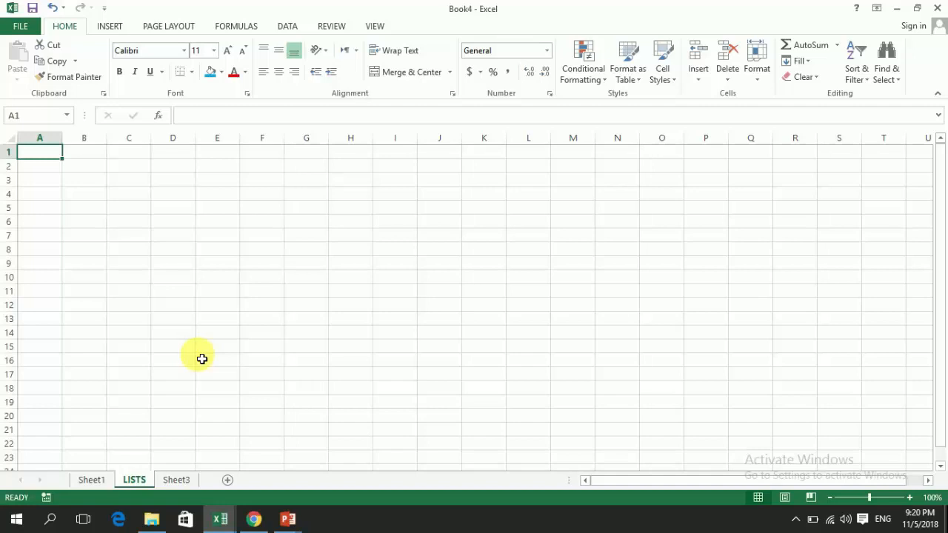
{"action": "key", "text": "Right"}
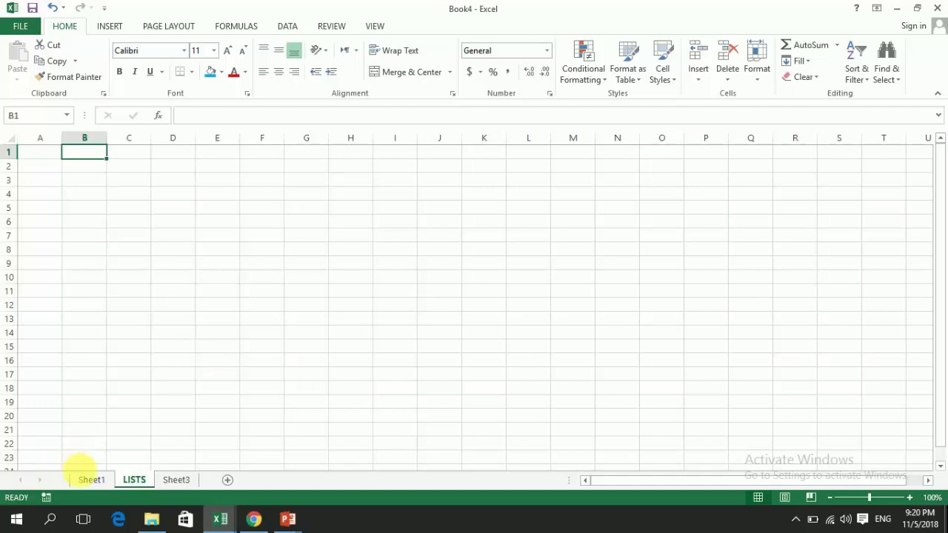
Copy the DESIGNATION, DEPARTMENT and LOCATION headers from Sheet1 B3:D3 to the LISTS sheet starting at cell D6
{"action": "left_click", "coordinate": [83, 479]}
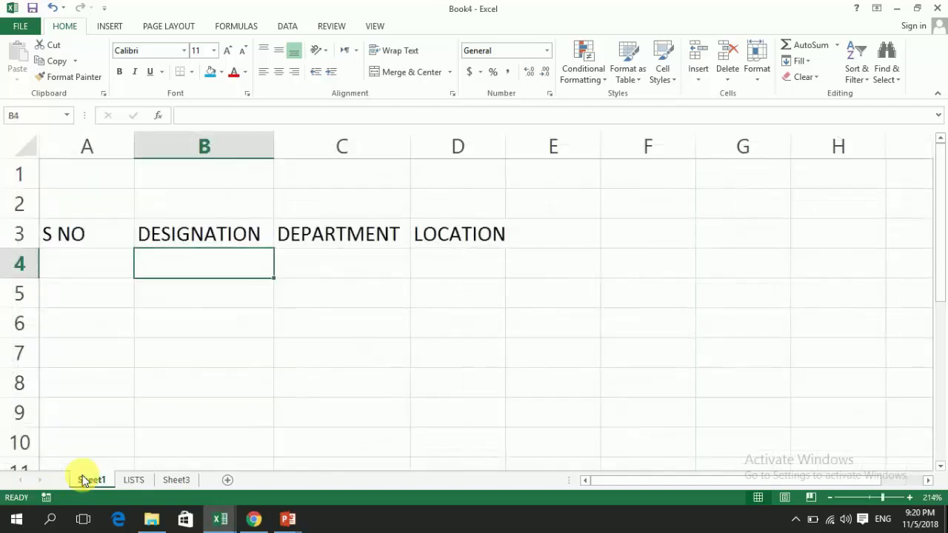
{"action": "key", "text": "Up"}
{"action": "key", "text": "shift+Right"}
{"action": "key", "text": "shift+Right"}
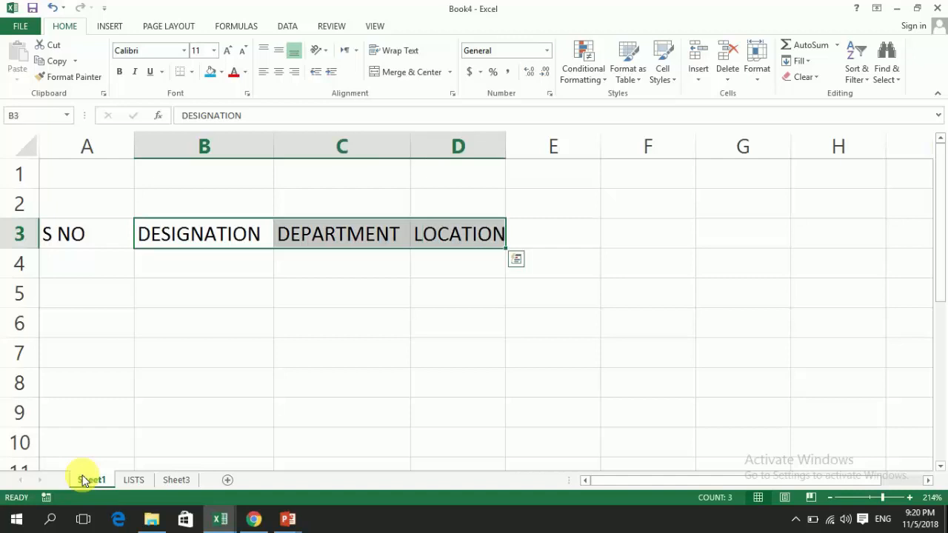
{"action": "key", "text": "ctrl+c"}
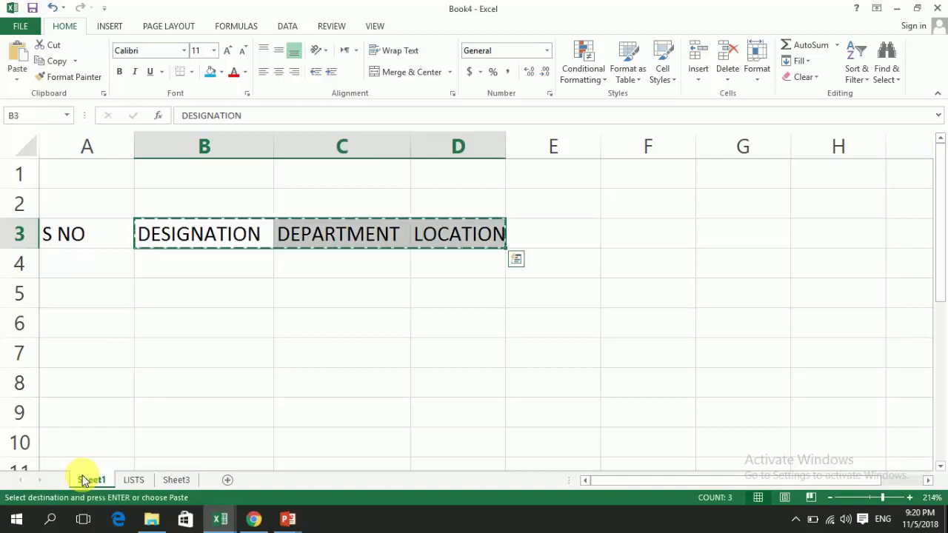
{"action": "left_click", "coordinate": [146, 479]}
{"action": "left_click", "coordinate": [192, 221]}
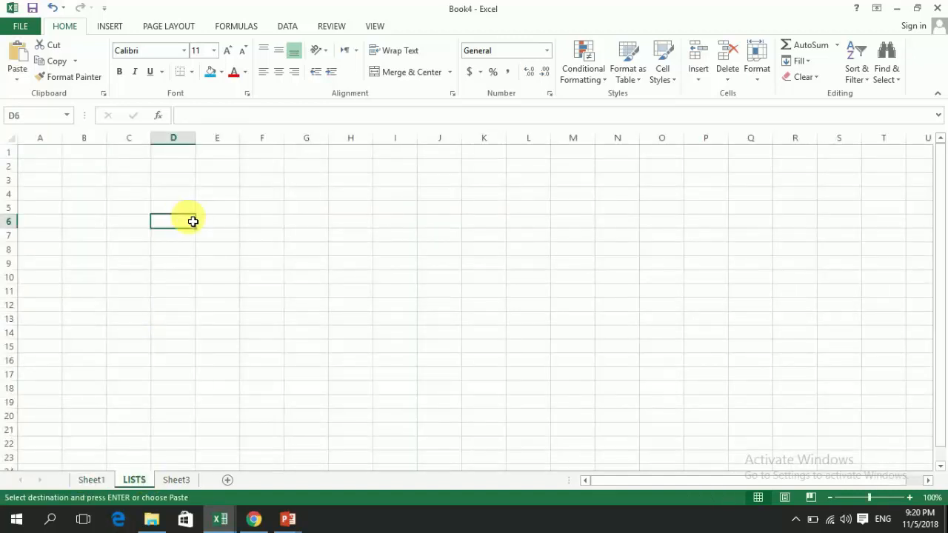
{"action": "key", "text": "ctrl+v"}
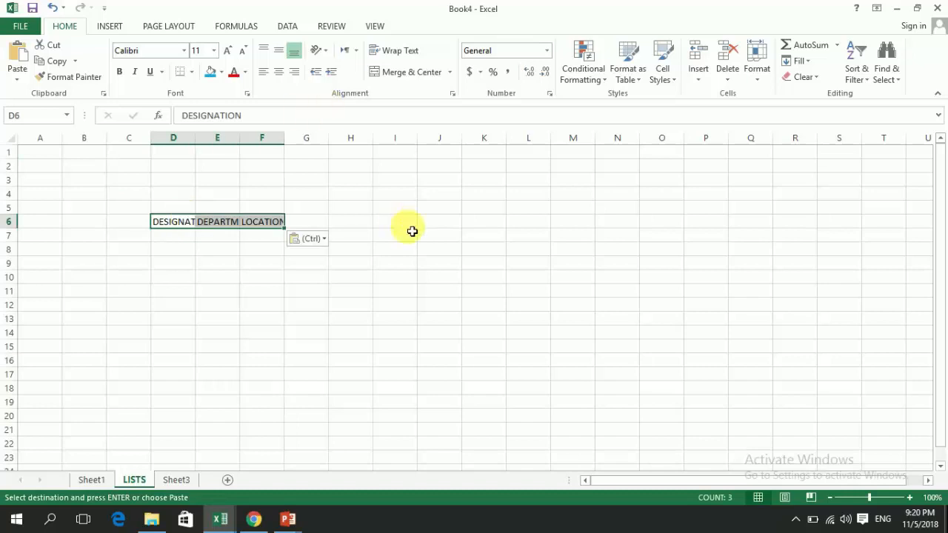
Move the three headers on the LISTS sheet from D6:F6 to the range starting at cell D2
{"action": "left_click", "coordinate": [886, 503]}
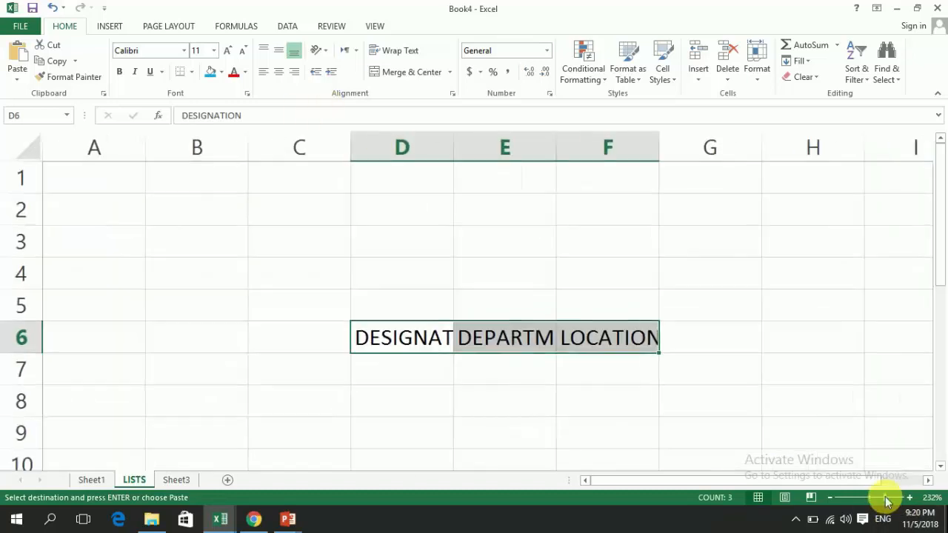
{"action": "key", "text": "ctrl+c"}
{"action": "key", "text": "Up"}
{"action": "key", "text": "Up"}
{"action": "key", "text": "Up"}
{"action": "key", "text": "Up"}
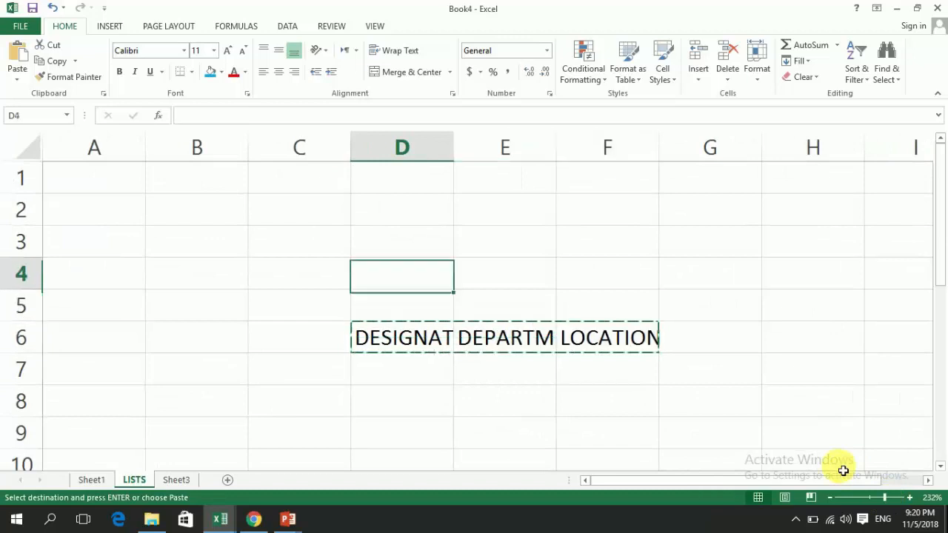
{"action": "key", "text": "Return"}
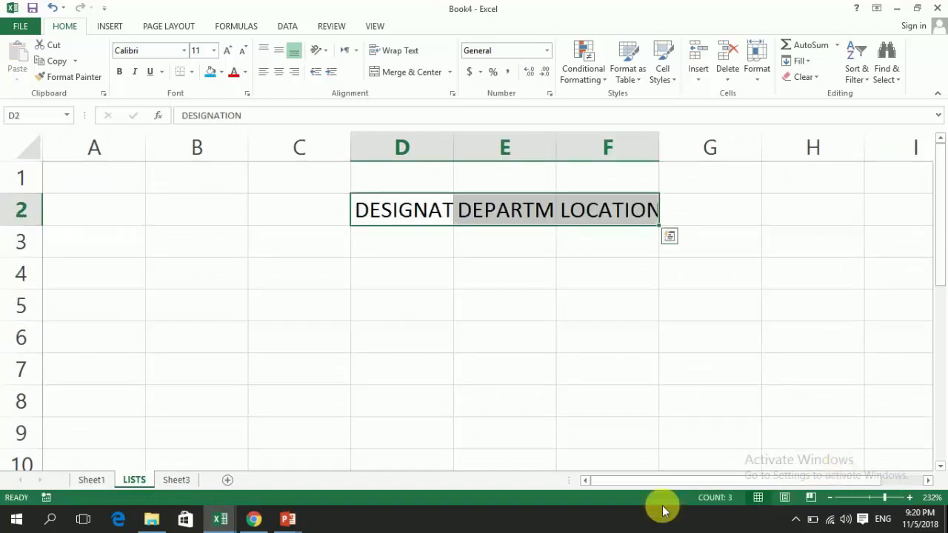
Auto-fit the widths of columns D, E and F on the LISTS sheet to their headers
{"action": "double_click", "coordinate": [453, 147]}
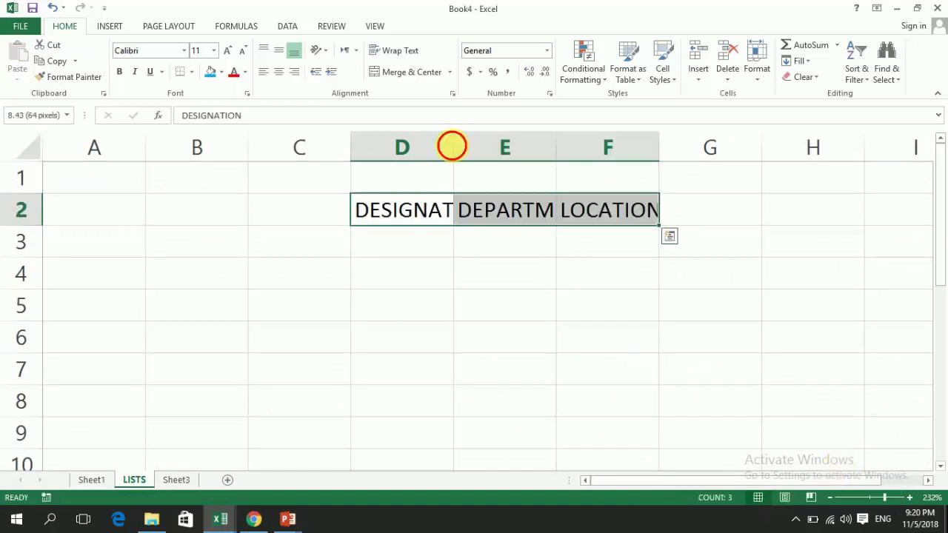
{"action": "double_click", "coordinate": [606, 149]}
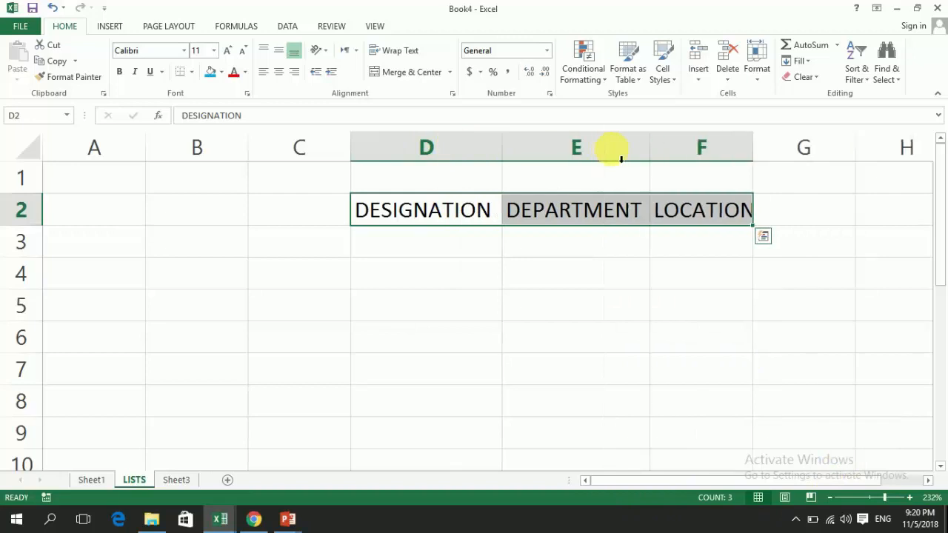
{"action": "double_click", "coordinate": [754, 147]}
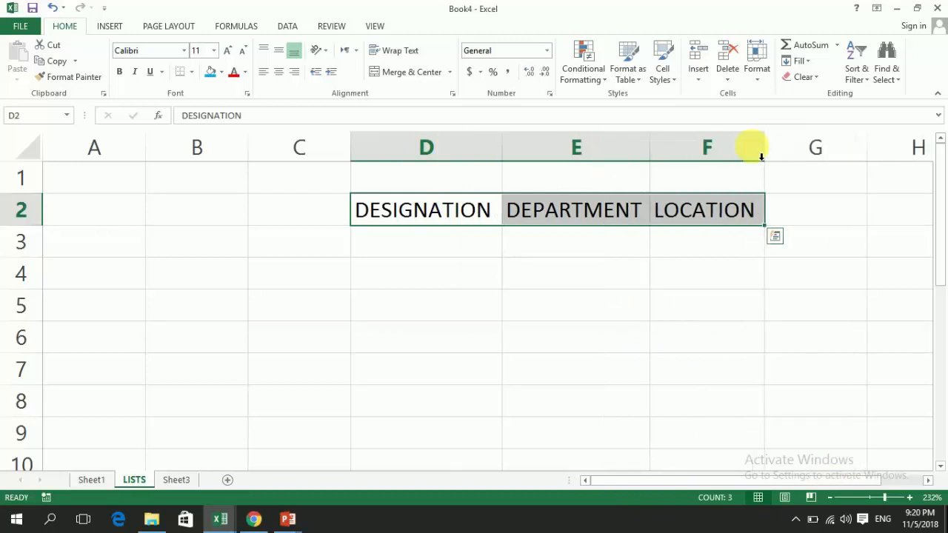
Enter HR, FINANCE, ADMIN, BD and IT down cells D3 to D7 under the DESIGNATION header
{"action": "key", "text": "Down"}
{"action": "key", "text": "Down"}
{"action": "key", "text": "Up"}
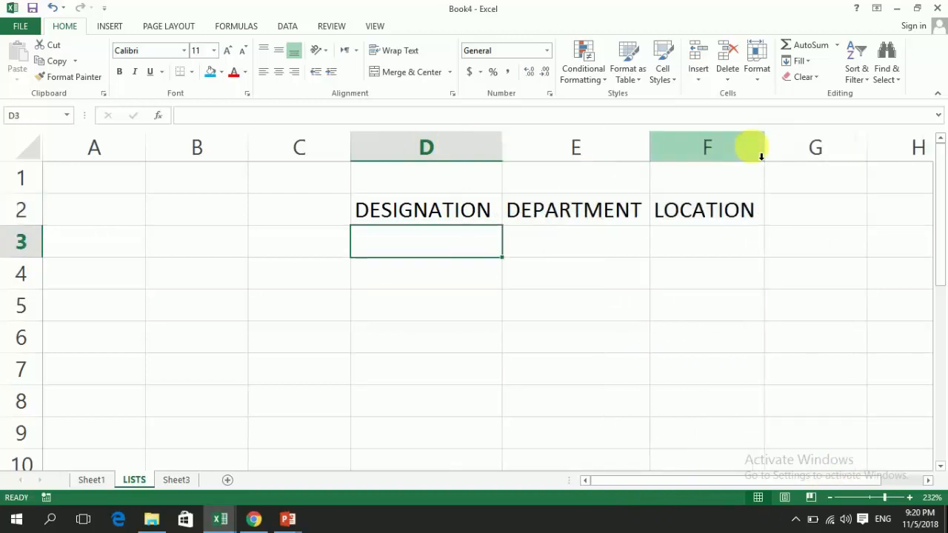
{"action": "type", "text": "HR"}
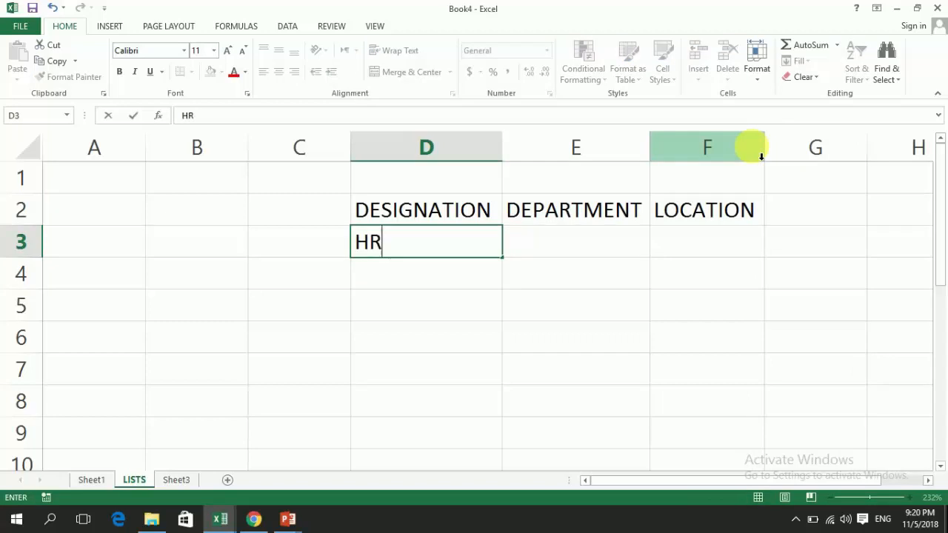
{"action": "key", "text": "Return"}
{"action": "type", "text": "FINANCE"}
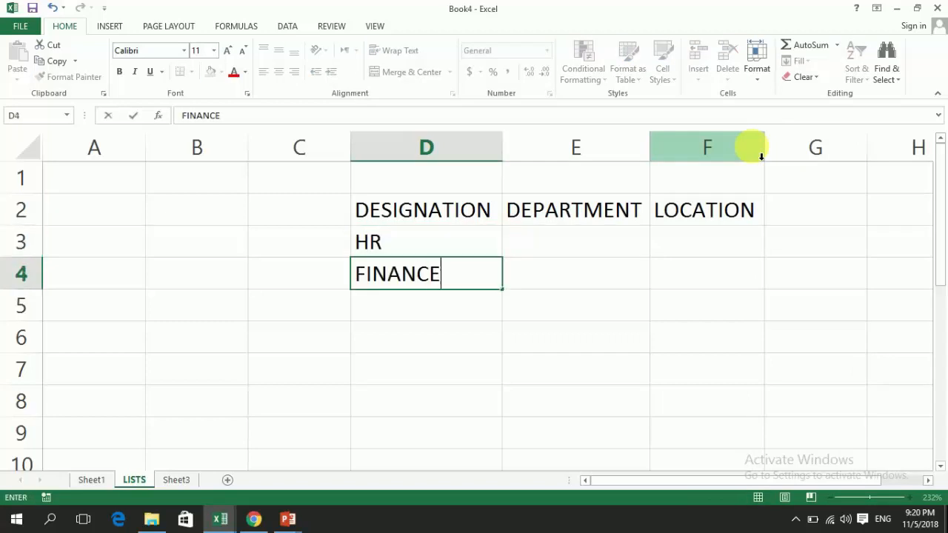
{"action": "key", "text": "Return"}
{"action": "type", "text": "ADMIN"}
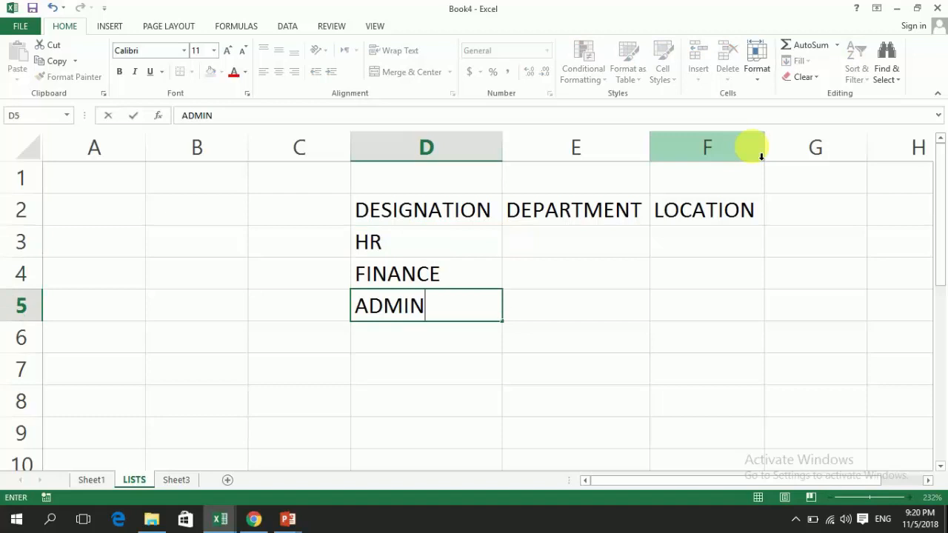
{"action": "key", "text": "Return"}
{"action": "type", "text": "BD"}
{"action": "key", "text": "Return"}
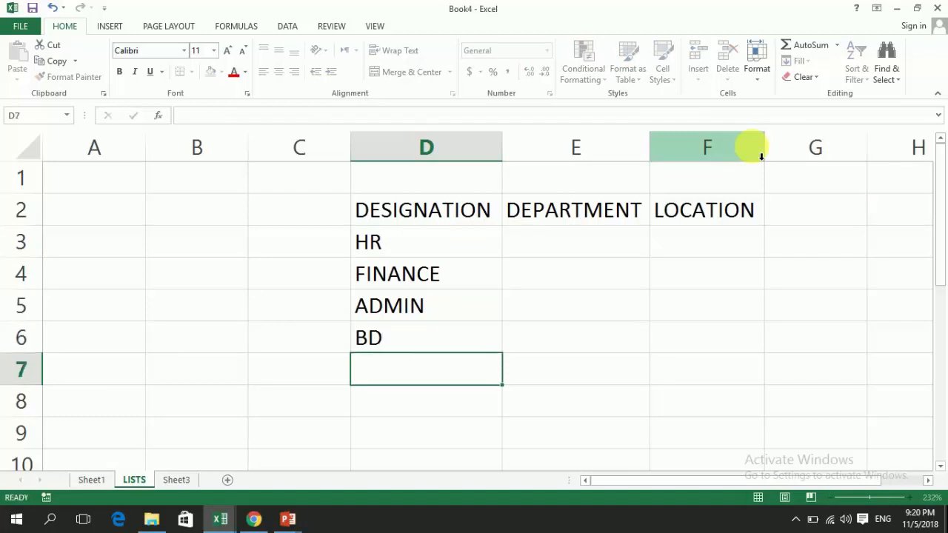
{"action": "type", "text": "IT"}
Move the five entries in D3:D7 to the DEPARTMENT column, starting at cell E3
{"action": "key", "text": "Up"}
{"action": "key", "text": "Up"}
{"action": "key", "text": "Up"}
{"action": "key", "text": "Up"}
{"action": "key", "text": "Right"}
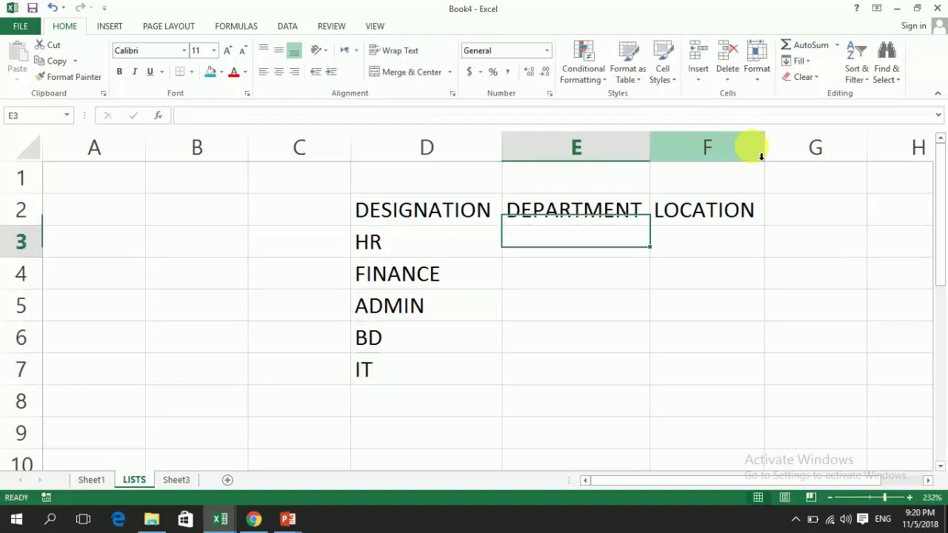
{"action": "key", "text": "Left"}
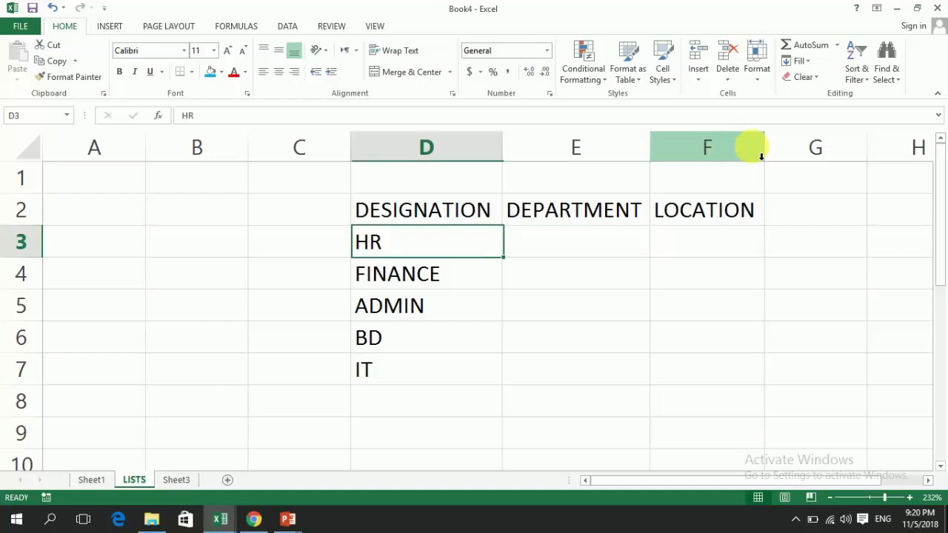
{"action": "key", "text": "shift+Down"}
{"action": "key", "text": "shift+Down"}
{"action": "key", "text": "shift+Down"}
{"action": "key", "text": "shift+Down"}
{"action": "key", "text": "shift+Down"}
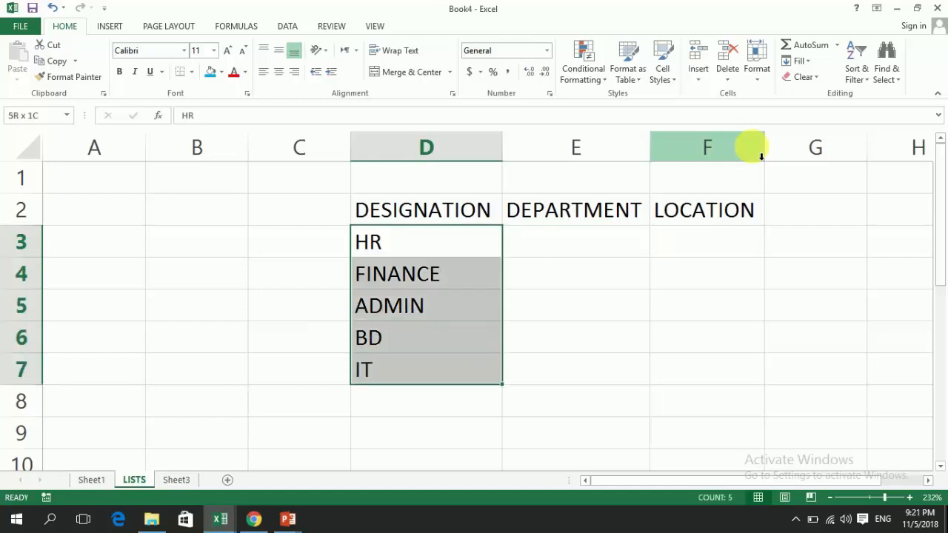
{"action": "key", "text": "shift+Up"}
{"action": "key", "text": "ctrl+x"}
{"action": "key", "text": "Right"}
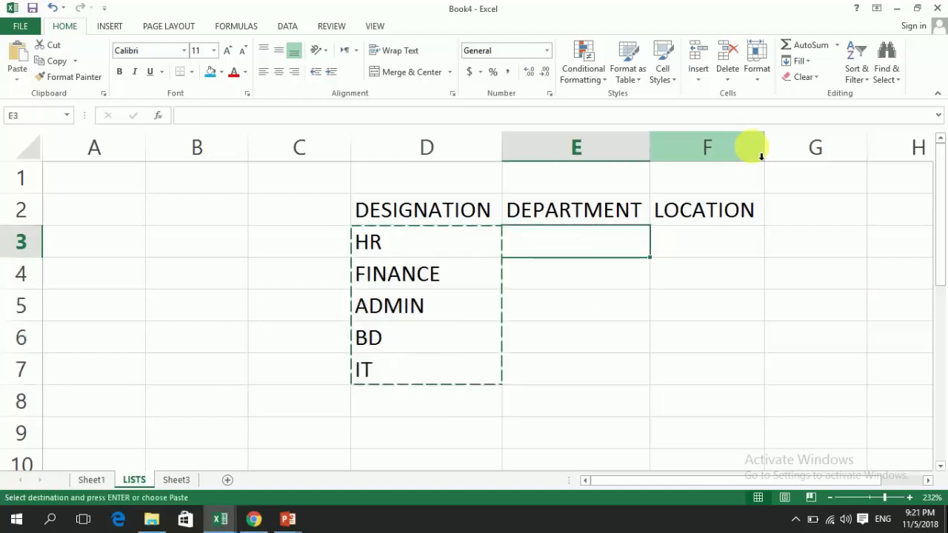
{"action": "key", "text": "ctrl+v"}
Enter HR OFFICER in D3 and FINANCE OFFICER in D4, accepting the Flash Fill suggestions for the other designations down to D7
{"action": "key", "text": "Left"}
{"action": "type", "text": "HR OFFIC"}
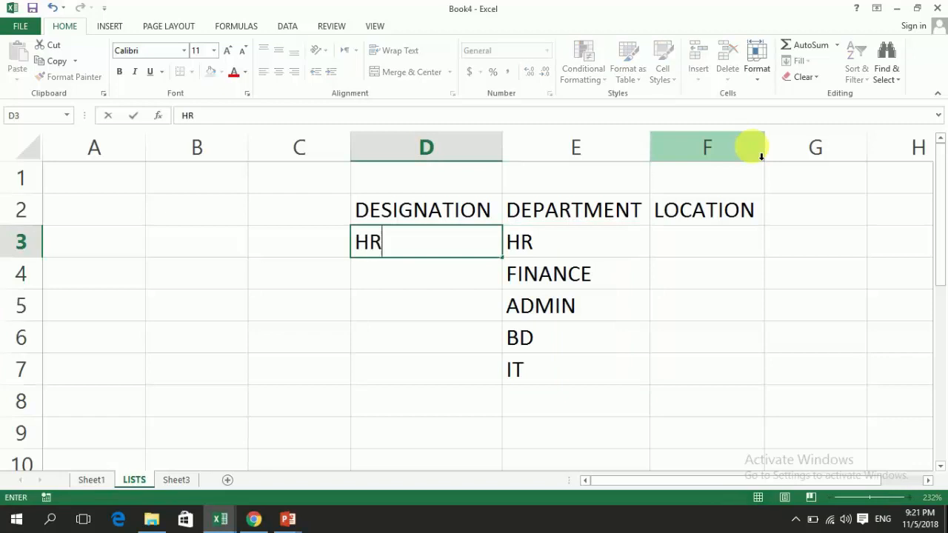
{"action": "type", "text": "ER"}
{"action": "key", "text": "Return"}
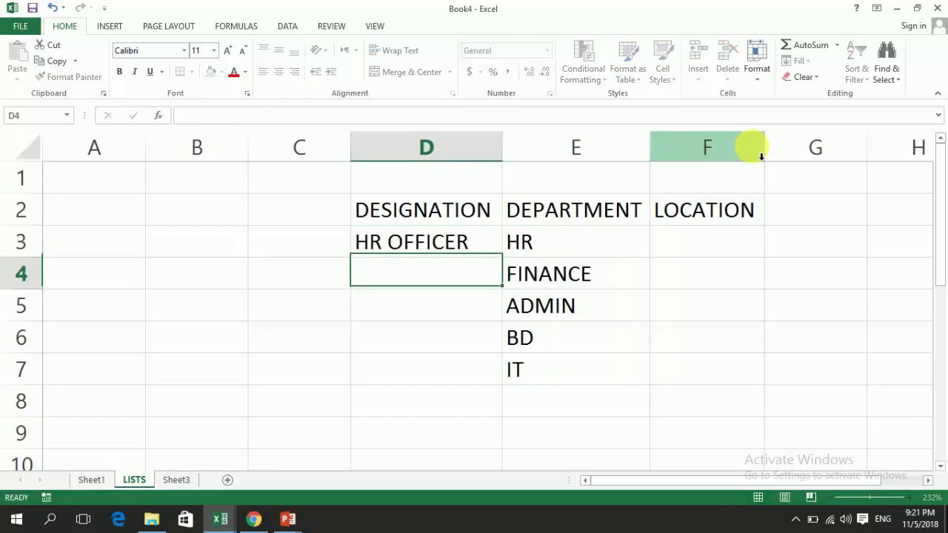
{"action": "type", "text": "FINACE"}
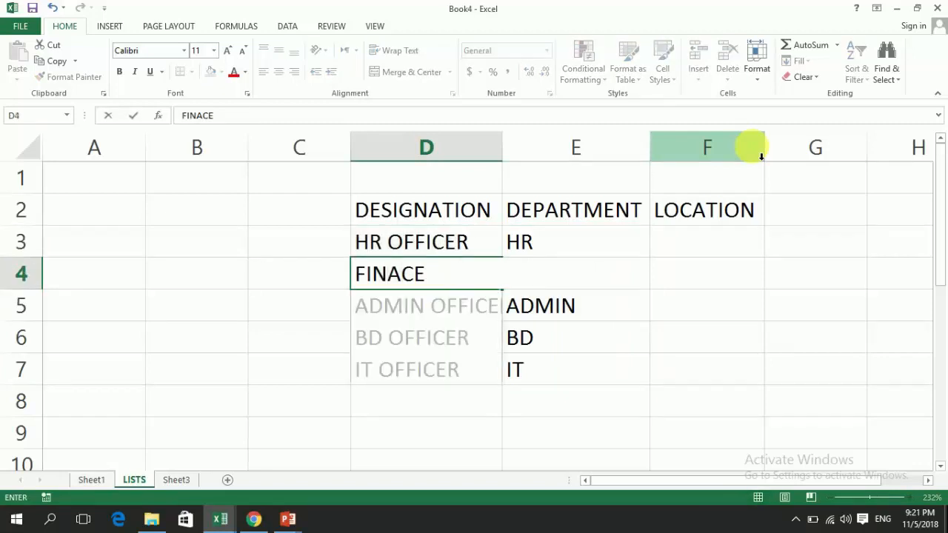
{"action": "key", "text": "BackSpace"}
{"action": "key", "text": "BackSpace"}
{"action": "type", "text": "NC"}
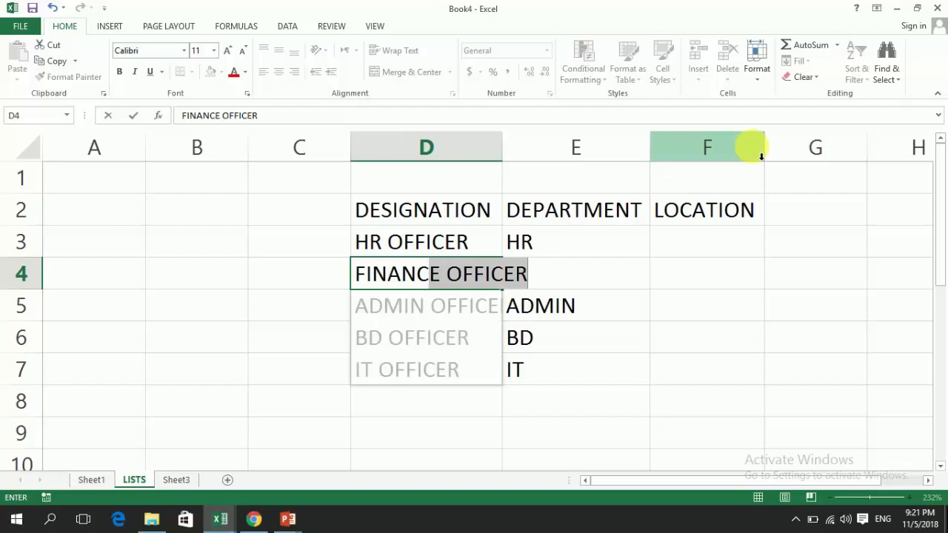
{"action": "key", "text": "BackSpace"}
{"action": "type", "text": "E O"}
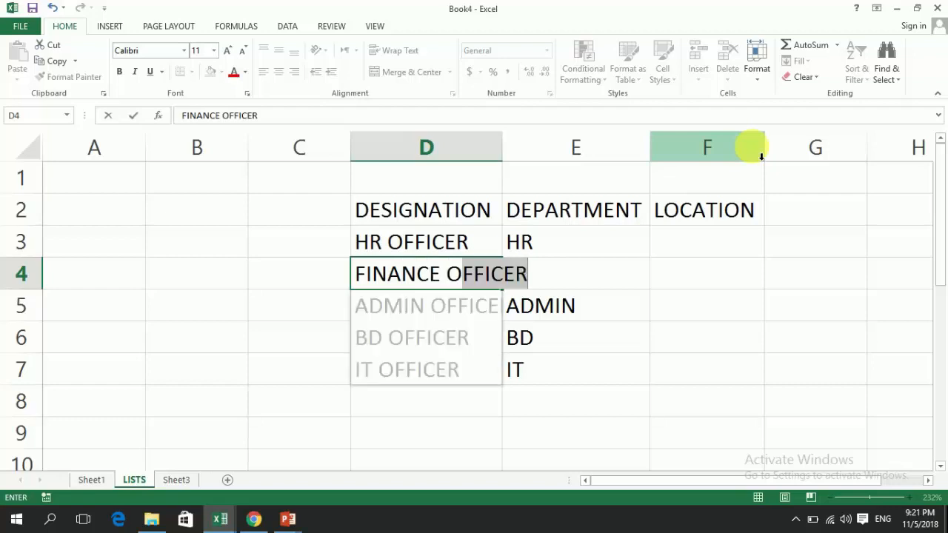
{"action": "key", "text": "Return"}
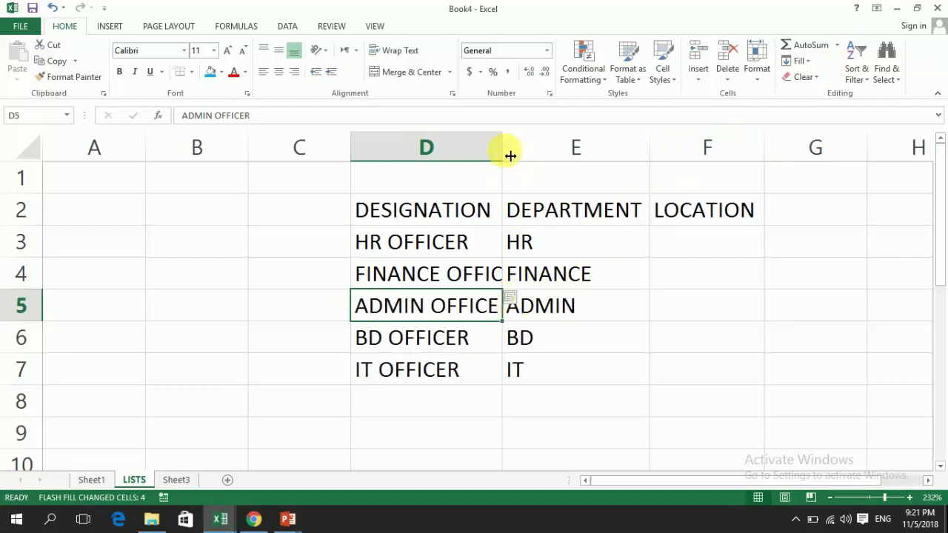
Enter LAHORE in F3 and MULTAN in F4 under the LOCATION header
{"action": "key", "text": "Up"}
{"action": "key", "text": "Up"}
{"action": "key", "text": "Right"}
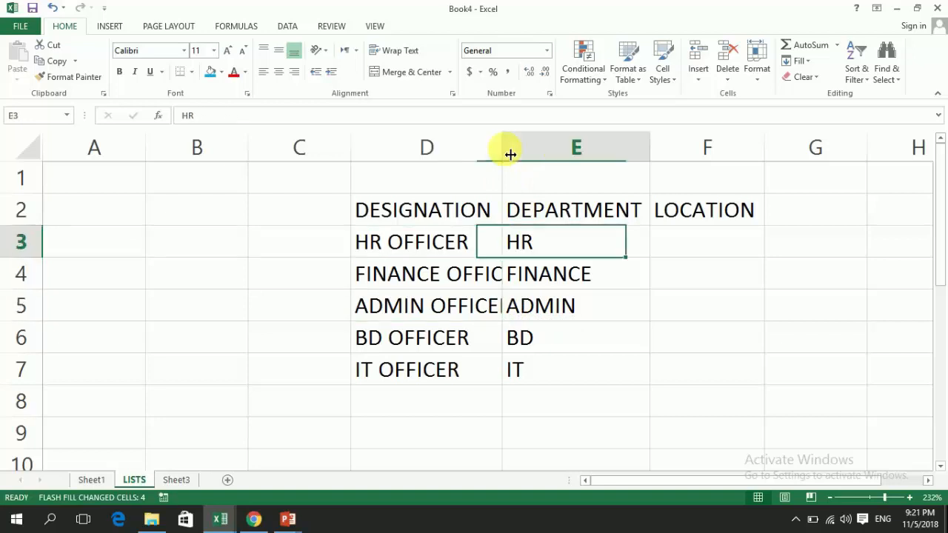
{"action": "key", "text": "Right"}
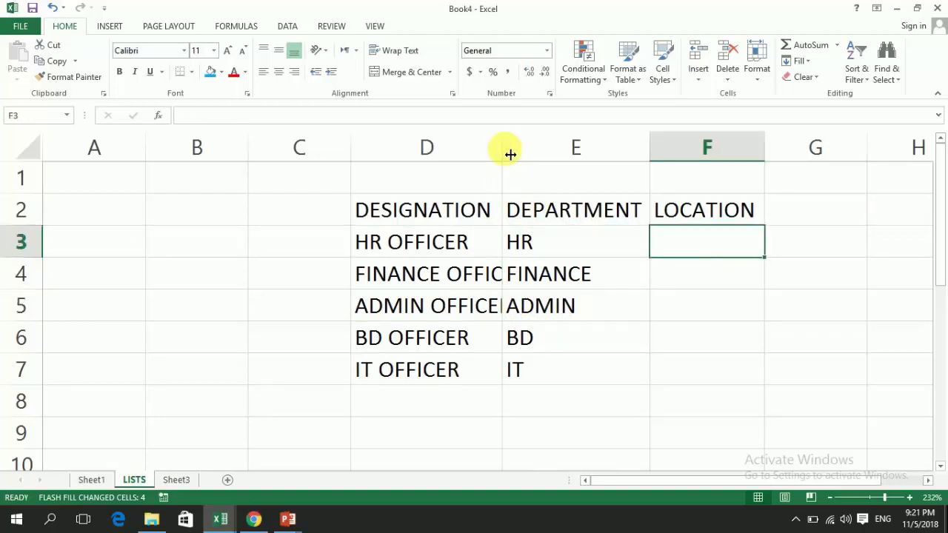
{"action": "type", "text": "LAHOER"}
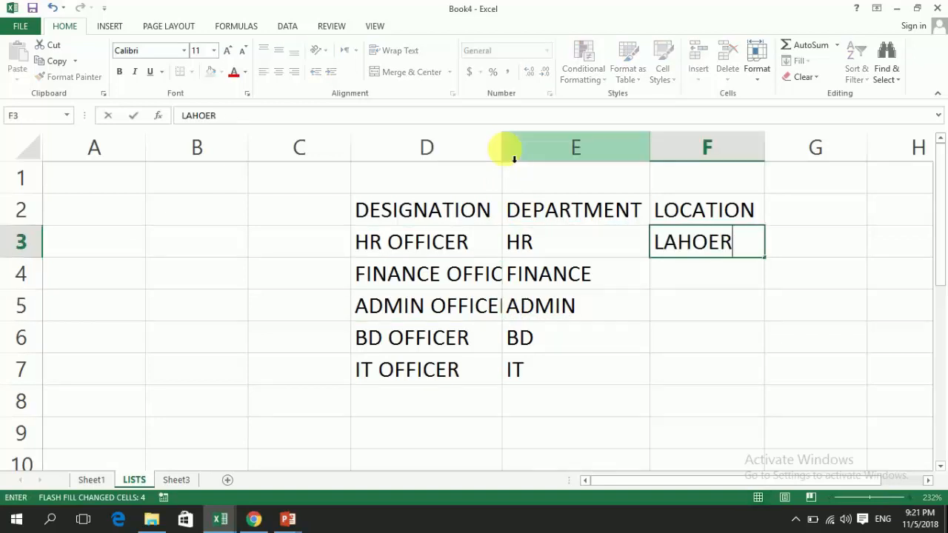
{"action": "key", "text": "BackSpace"}
{"action": "key", "text": "BackSpace"}
{"action": "key", "text": "BackSpace"}
{"action": "type", "text": "ORE"}
{"action": "key", "text": "Return"}
{"action": "type", "text": "MULTAN"}
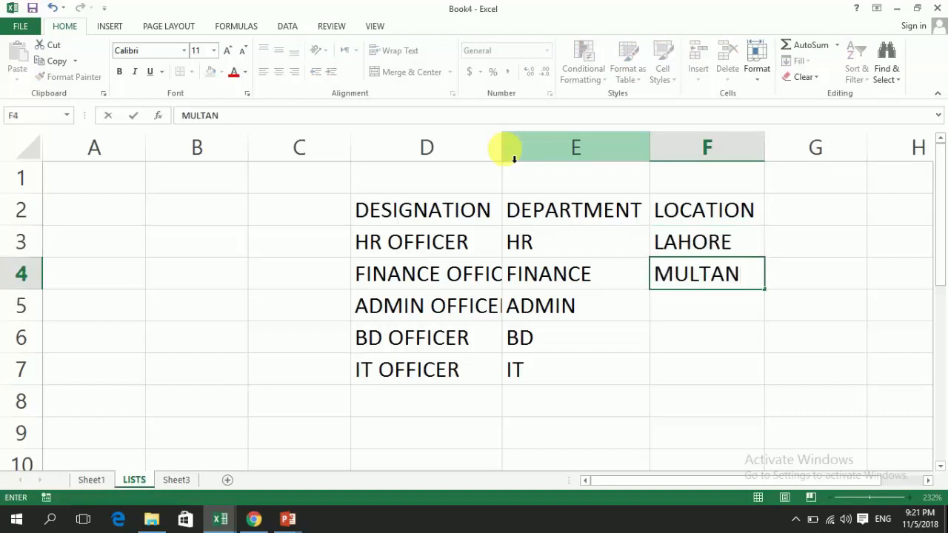
{"action": "key", "text": "Return"}
Add FAISALABAD in F5 and RY KHAN in F6 to the LOCATION list
{"action": "type", "text": "FAI"}
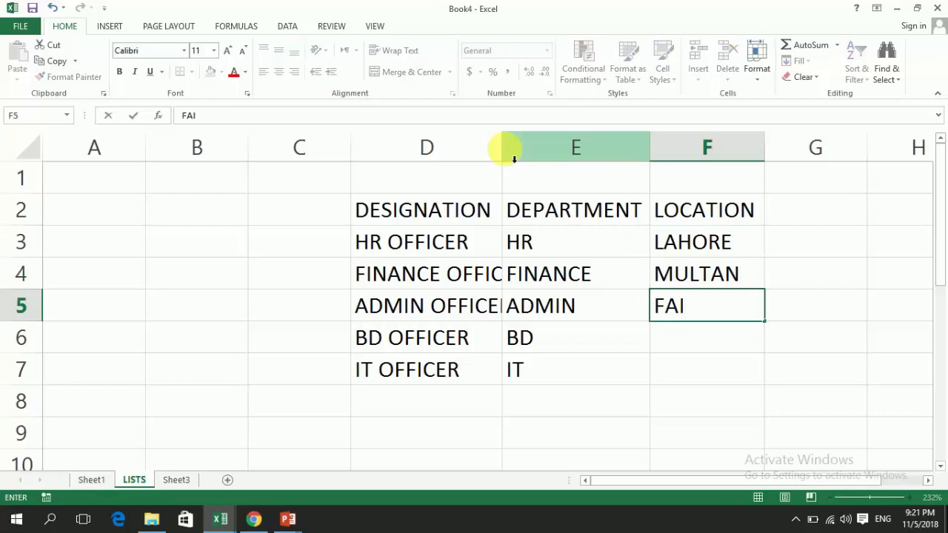
{"action": "type", "text": "SALBA"}
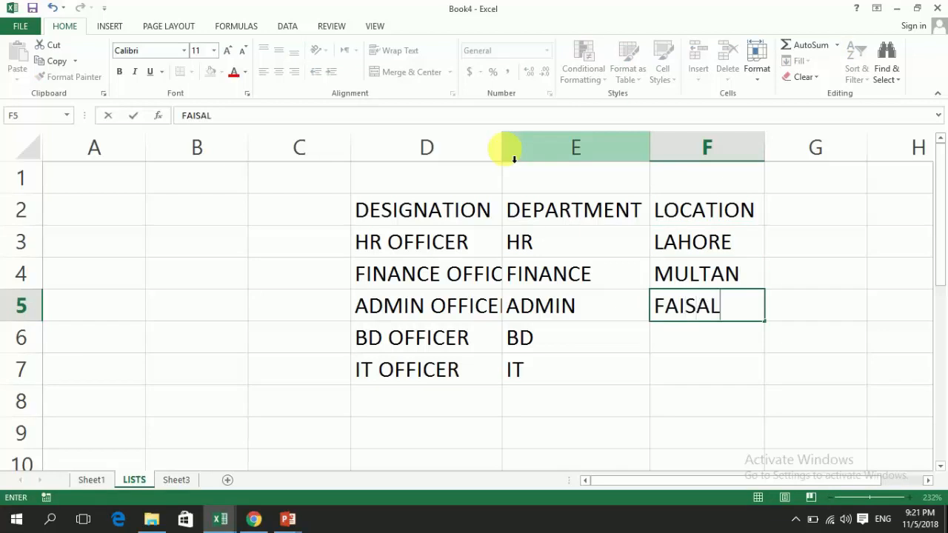
{"action": "key", "text": "BackSpace"}
{"action": "key", "text": "BackSpace"}
{"action": "type", "text": "ABAD"}
{"action": "key", "text": "Return"}
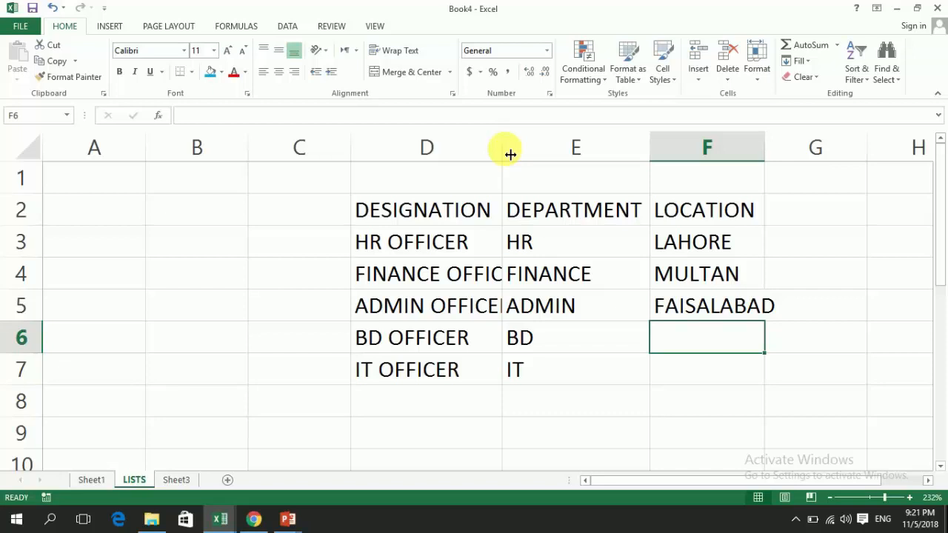
{"action": "type", "text": "RY KHAN"}
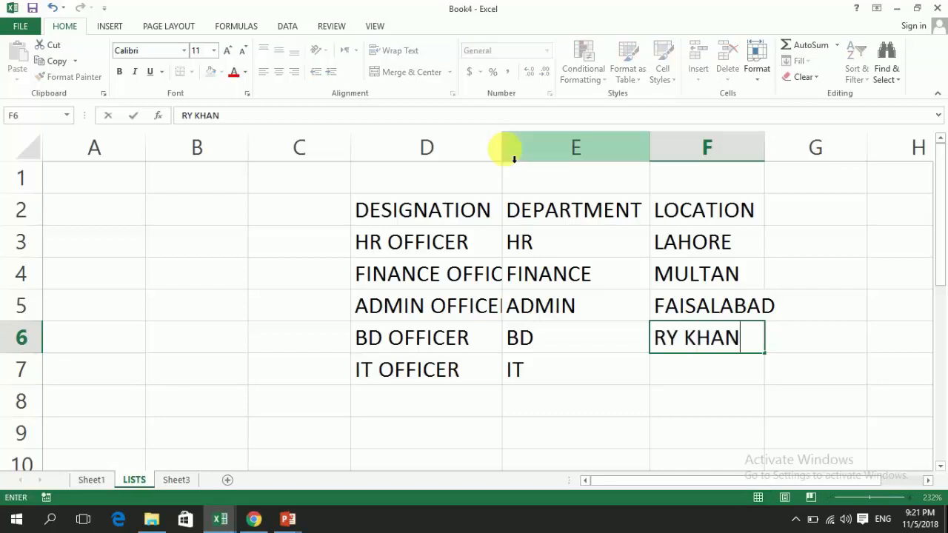
{"action": "key", "text": "Return"}
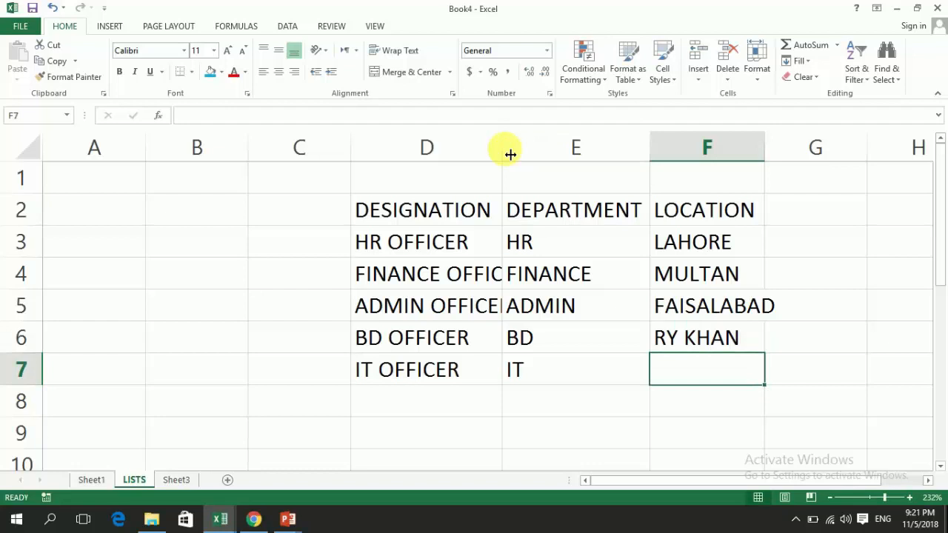
Make the DESIGNATION, DEPARTMENT and LOCATION headers in D2:F2 bold
{"action": "left_click", "coordinate": [443, 242]}
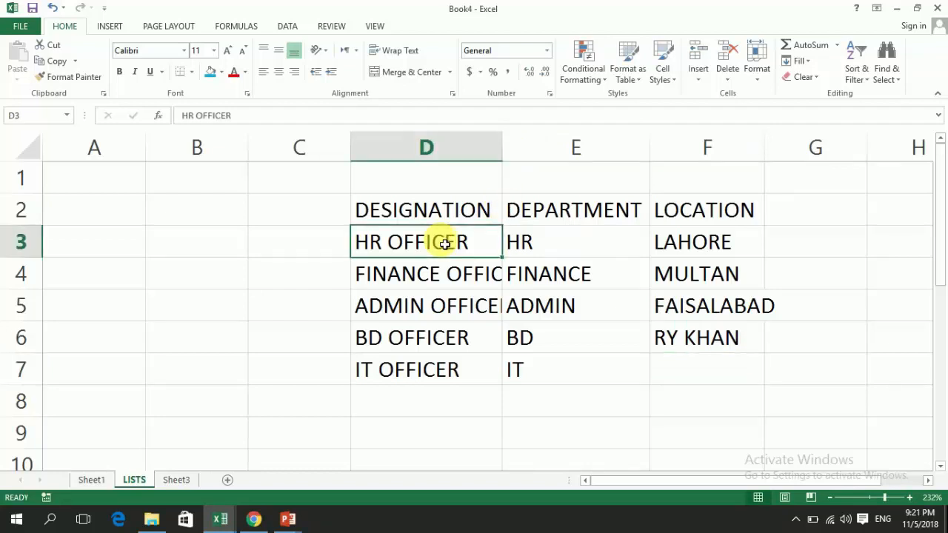
{"action": "key", "text": "Up"}
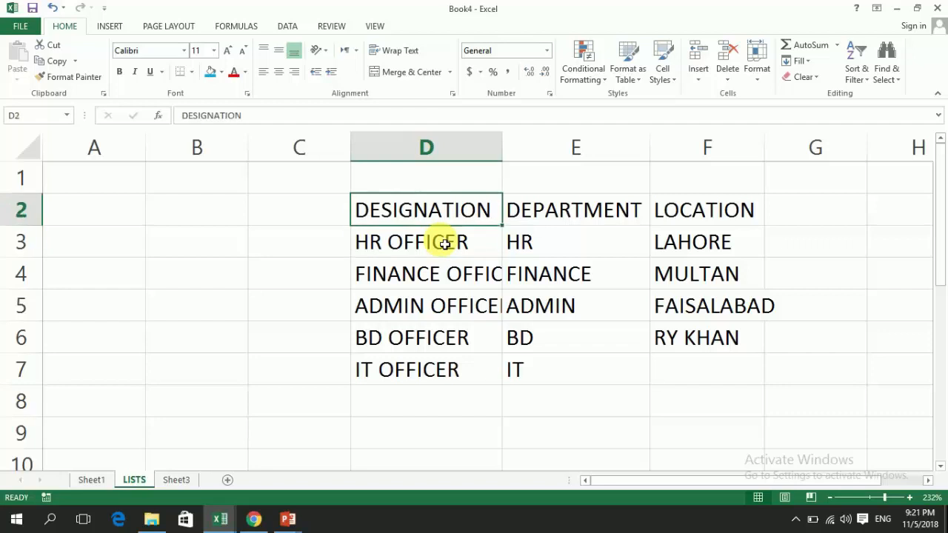
{"action": "key", "text": "shift+Right"}
{"action": "key", "text": "shift+Right"}
{"action": "key", "text": "ctrl+b"}
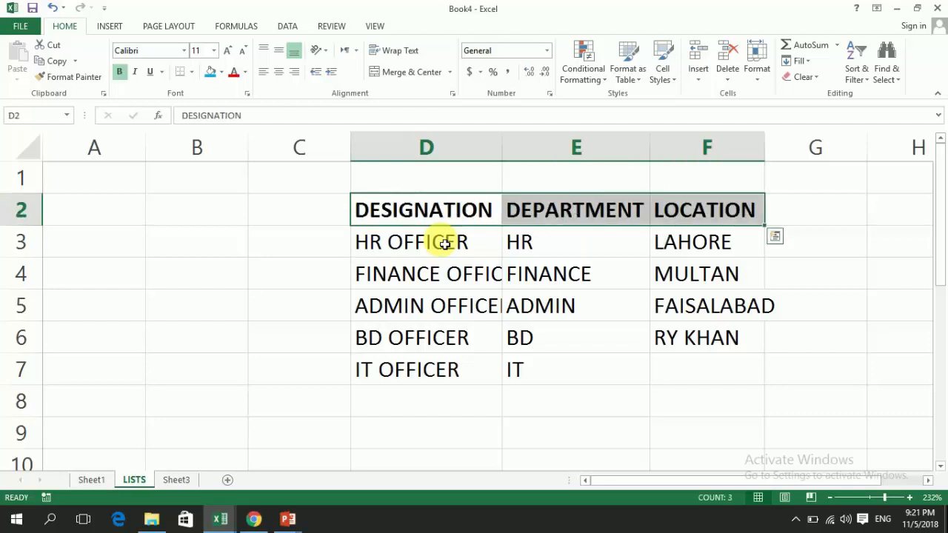
Name the designation entries in D3:D7 on the LISTS sheet DSG
{"action": "left_click", "coordinate": [443, 243]}
{"action": "key", "text": "shift+Down"}
{"action": "key", "text": "shift+Down"}
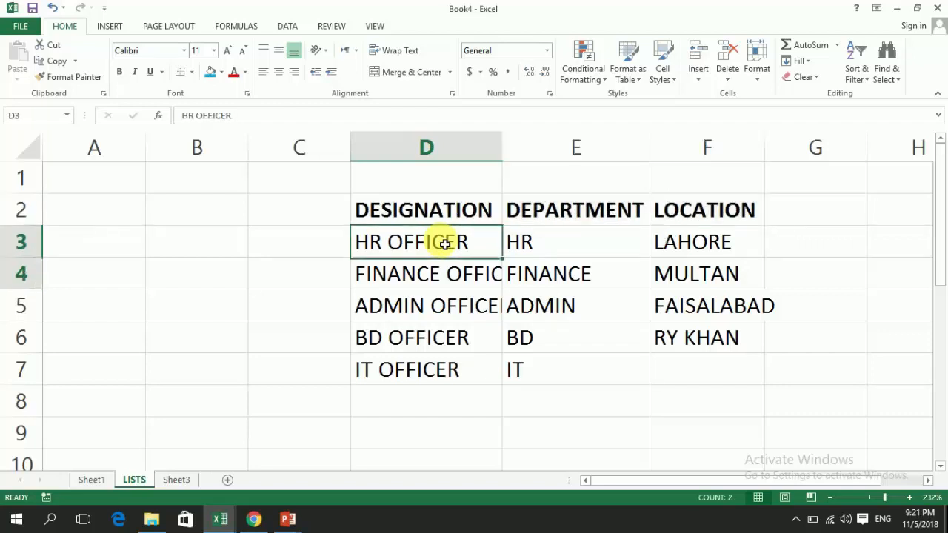
{"action": "key", "text": "shift+Down"}
{"action": "key", "text": "shift+Down"}
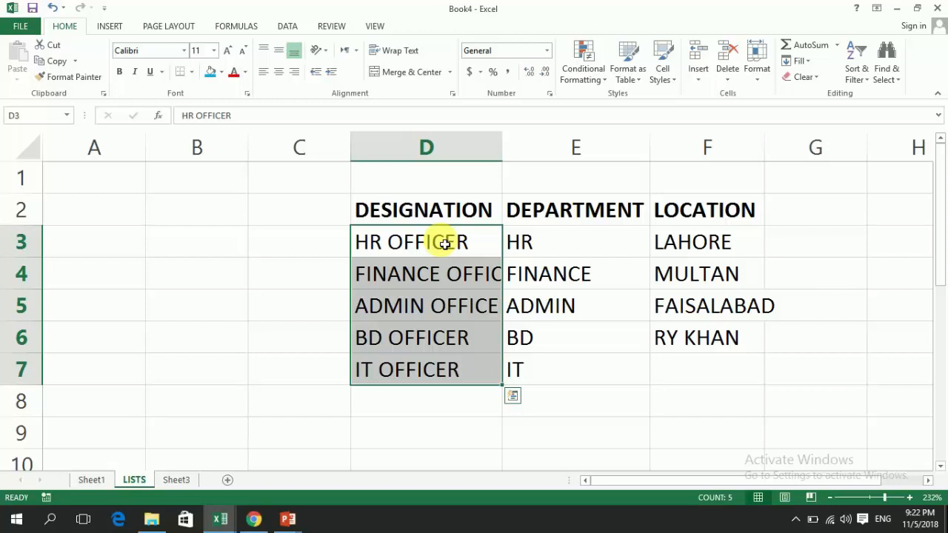
{"action": "left_click", "coordinate": [41, 119]}
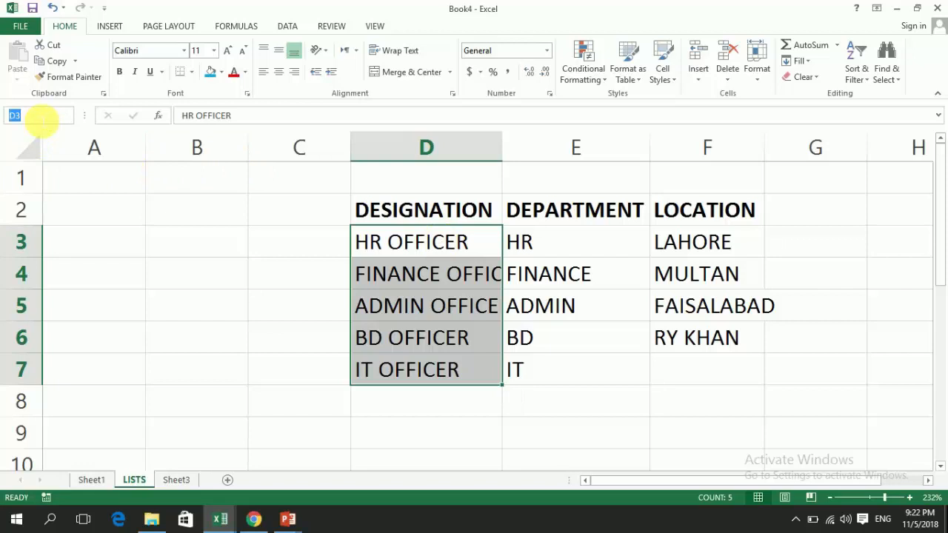
{"action": "type", "text": "DESIG"}
{"action": "key", "text": "Escape"}
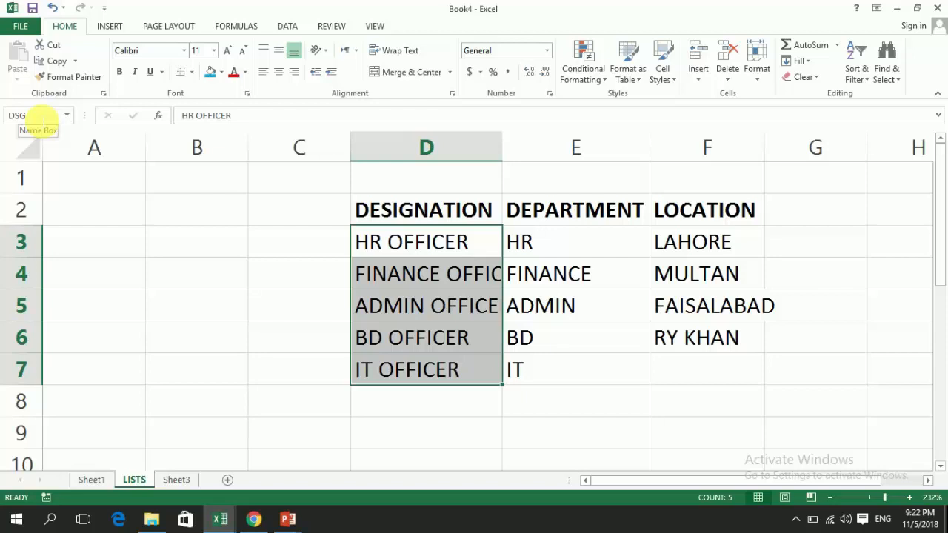
Name the department entries in E3:E7 DPT
{"action": "key", "text": "Right"}
{"action": "key", "text": "shift+Down"}
{"action": "key", "text": "shift+Down"}
{"action": "key", "text": "shift+Down"}
{"action": "key", "text": "shift+Down"}
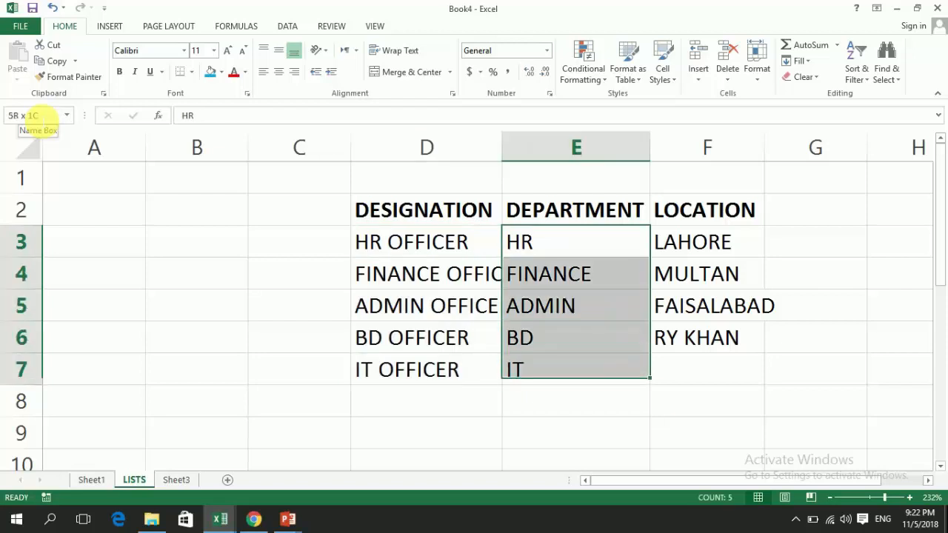
{"action": "left_click", "coordinate": [42, 119]}
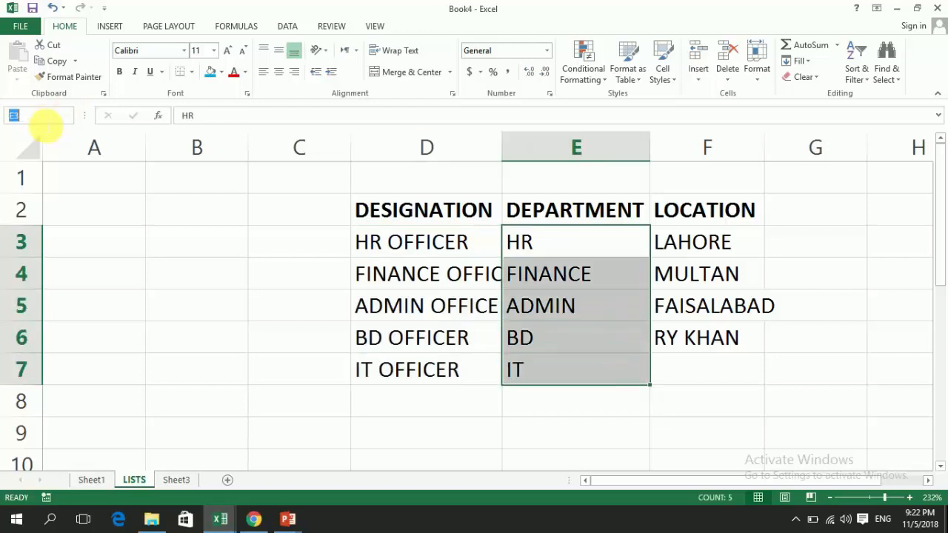
{"action": "type", "text": "DPT"}
{"action": "key", "text": "Return"}
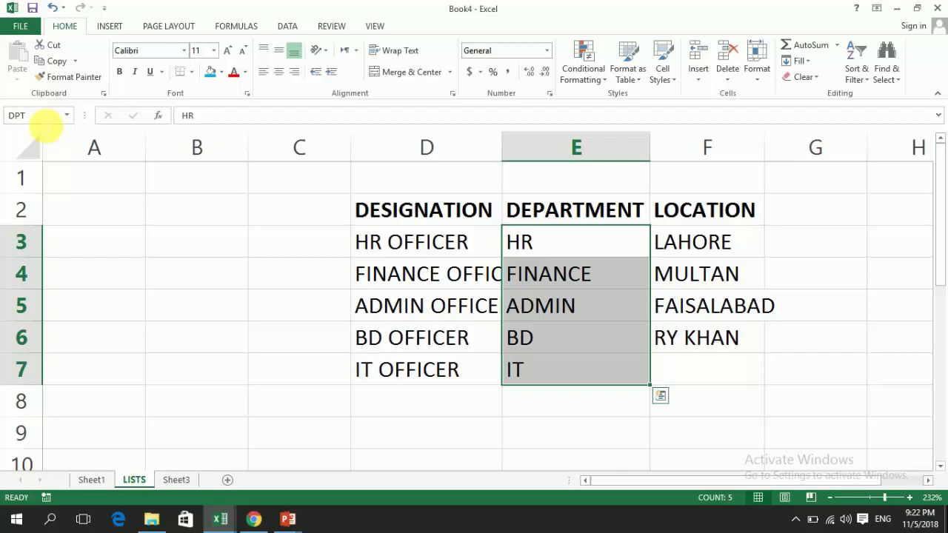
Name the location entries in F3:F6 LCT
{"action": "left_click", "coordinate": [666, 240]}
{"action": "key", "text": "shift+Down"}
{"action": "key", "text": "shift+Down"}
{"action": "key", "text": "shift+Down"}
{"action": "key", "text": "shift+Down"}
{"action": "key", "text": "shift+Down"}
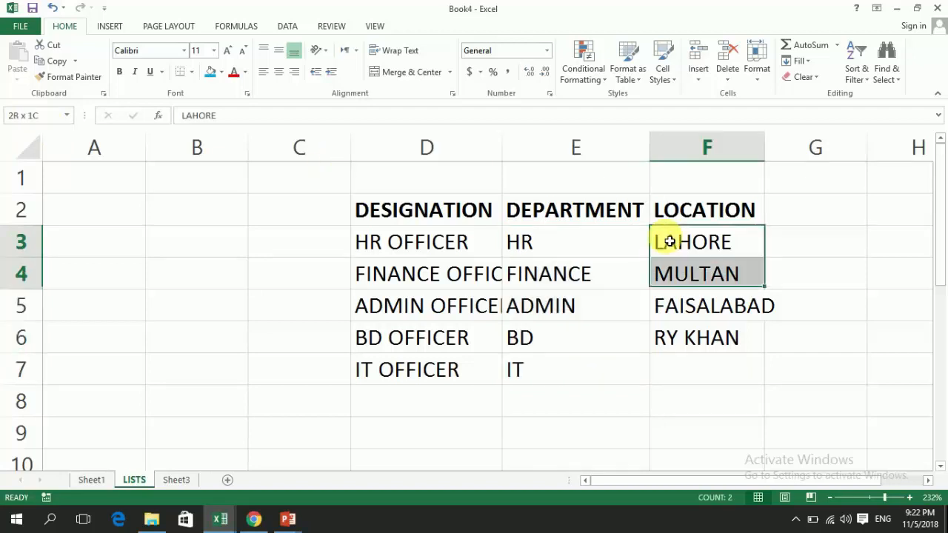
{"action": "key", "text": "shift+Up"}
{"action": "key", "text": "shift+Up"}
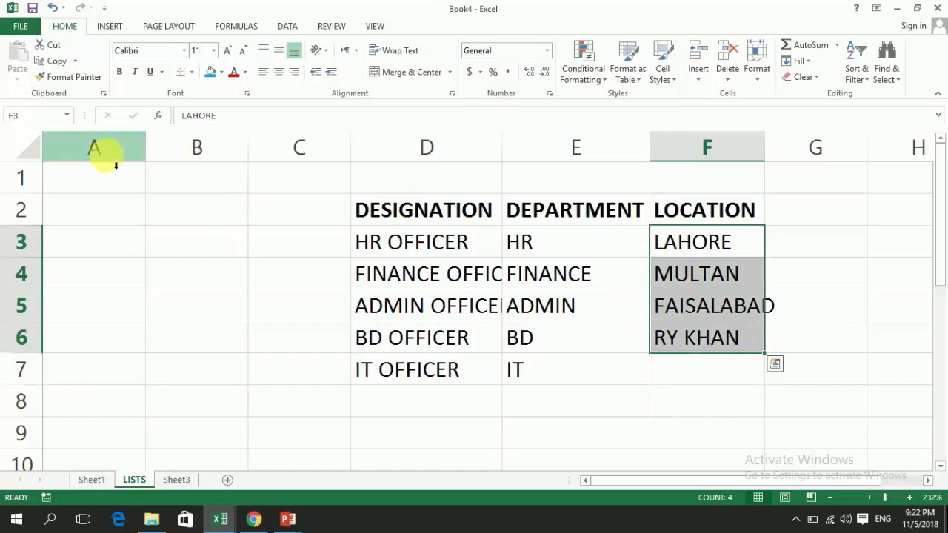
{"action": "left_click", "coordinate": [34, 117]}
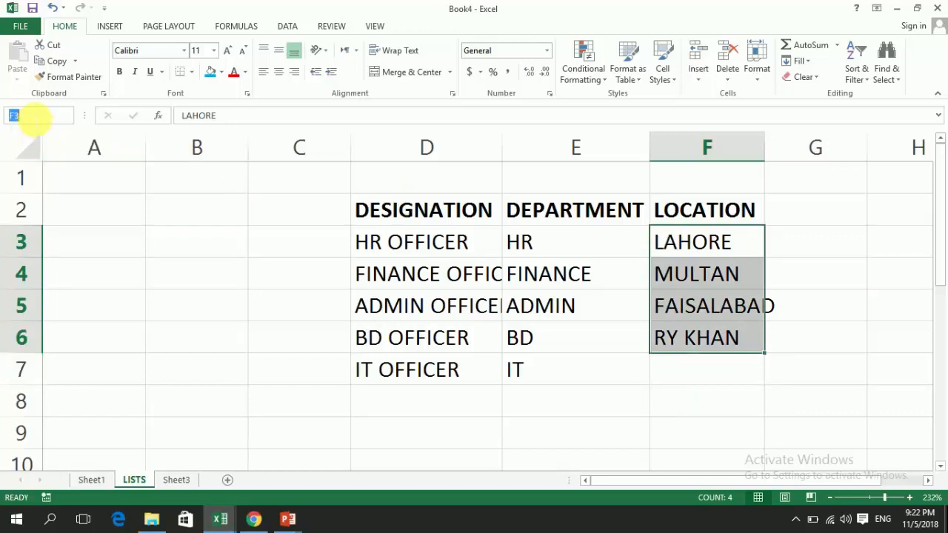
{"action": "type", "text": "LCT"}
{"action": "key", "text": "Return"}
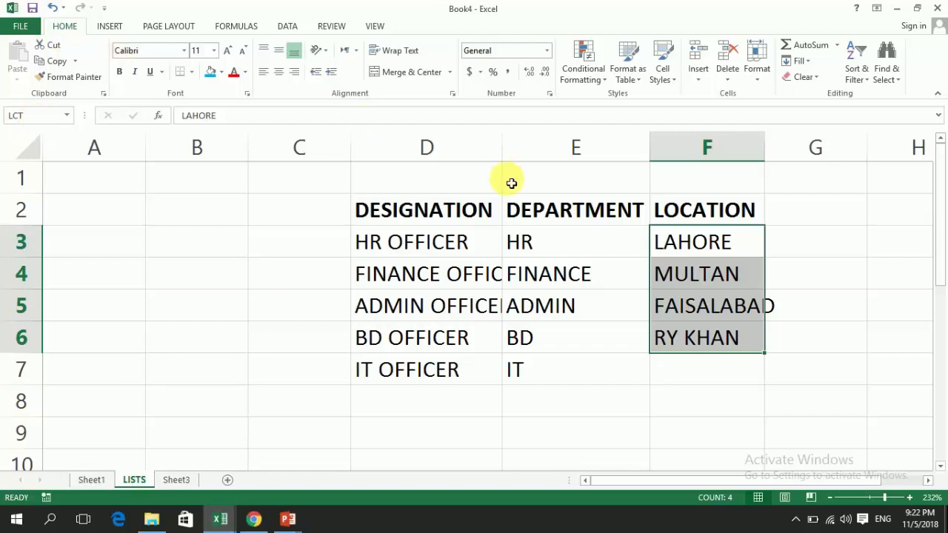
Auto-fit the width of column D to its entries and select cell D3
{"action": "double_click", "coordinate": [510, 157]}
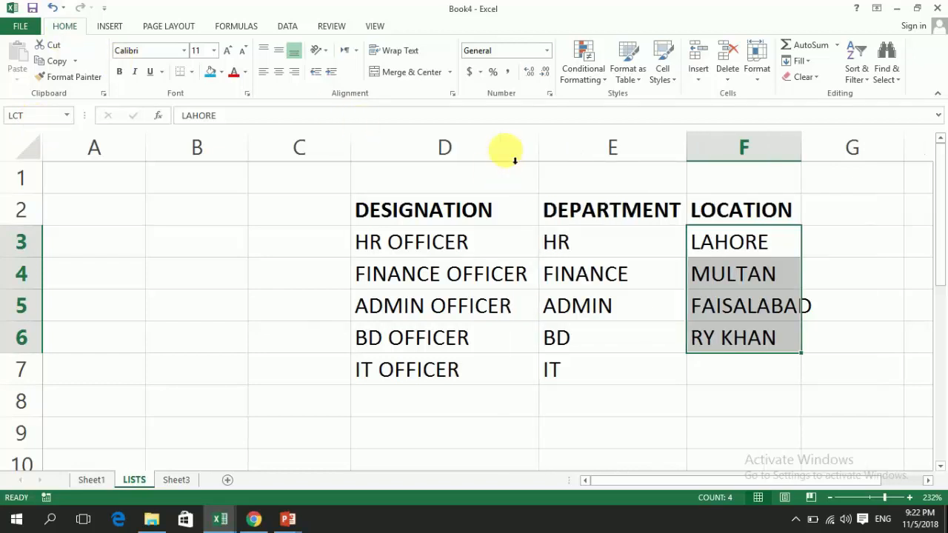
{"action": "key", "text": "Left"}
{"action": "key", "text": "Left"}
{"action": "key", "text": "Left"}
{"action": "key", "text": "Right"}
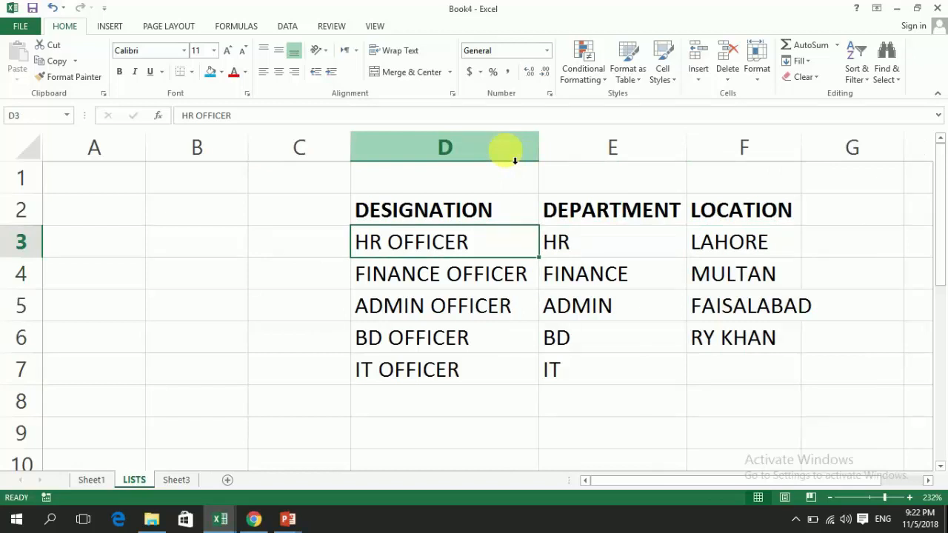
Define a second workbook-scope name, DESIG, for the designation range D3:D7
{"action": "key", "text": "shift+Down"}
{"action": "key", "text": "shift+Down"}
{"action": "key", "text": "shift+Down"}
{"action": "key", "text": "shift+Down"}
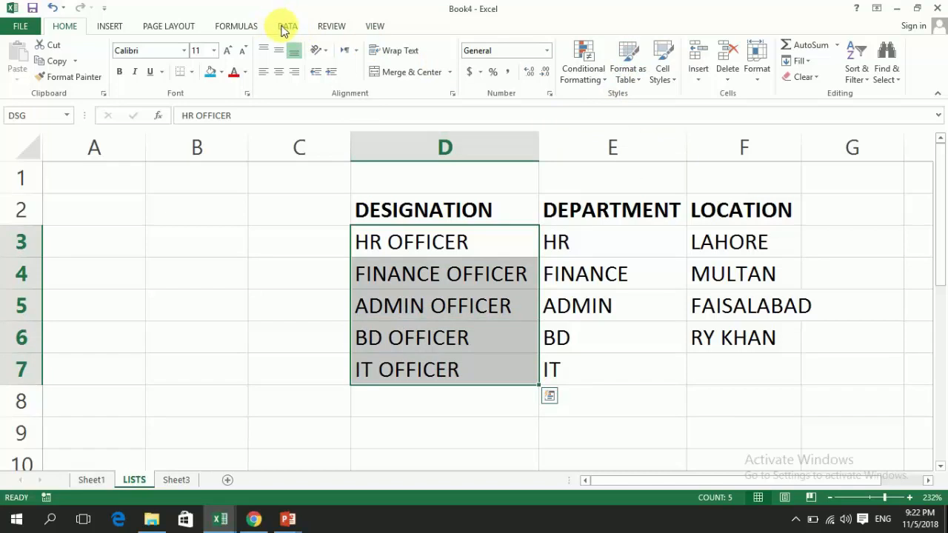
{"action": "left_click", "coordinate": [239, 26]}
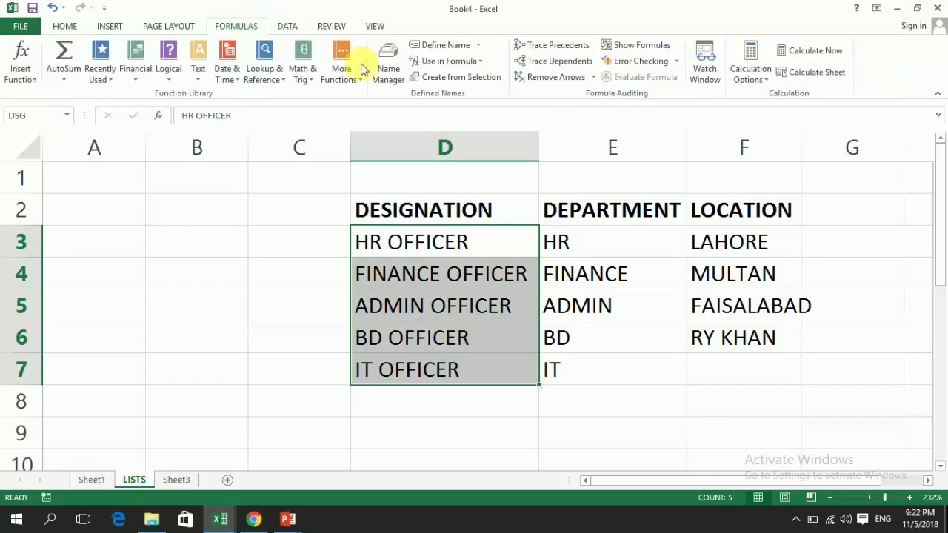
{"action": "left_click", "coordinate": [479, 46]}
{"action": "left_click", "coordinate": [455, 62]}
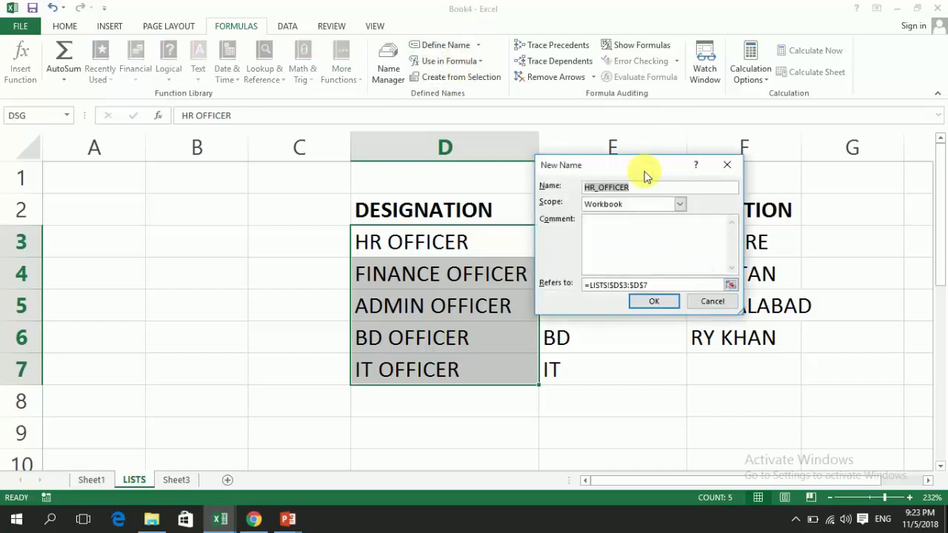
{"action": "left_click_drag", "start_coordinate": [644, 176], "coordinate": [249, 254]}
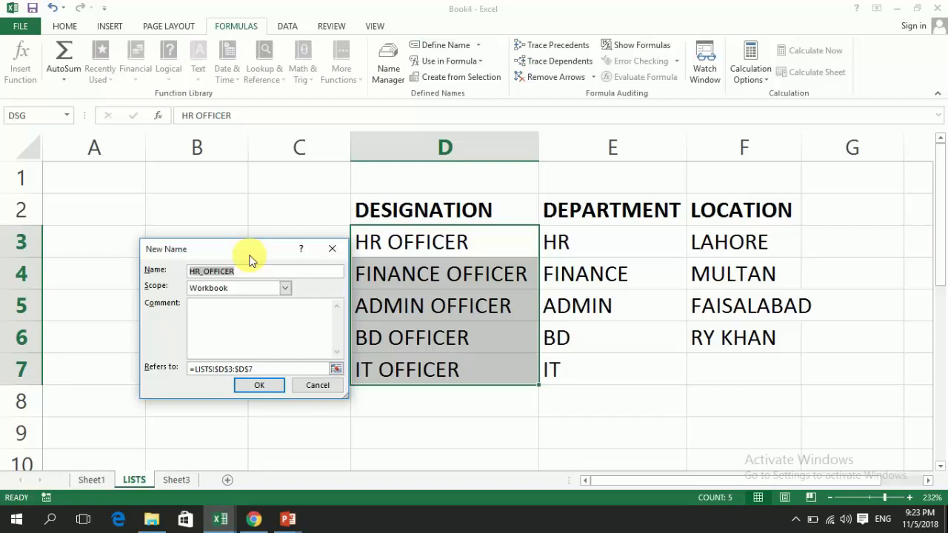
{"action": "type", "text": "DESIGA"}
{"action": "key", "text": "BackSpace"}
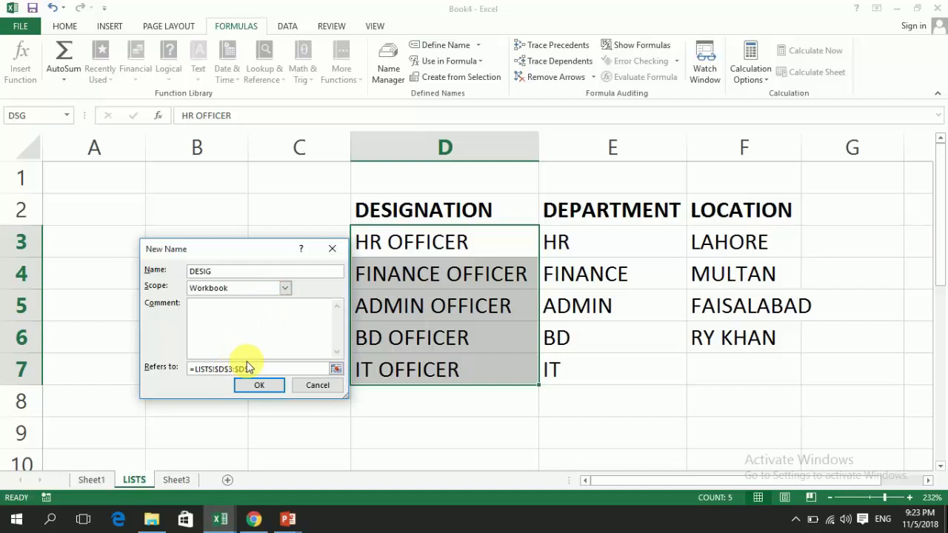
{"action": "left_click", "coordinate": [259, 384]}
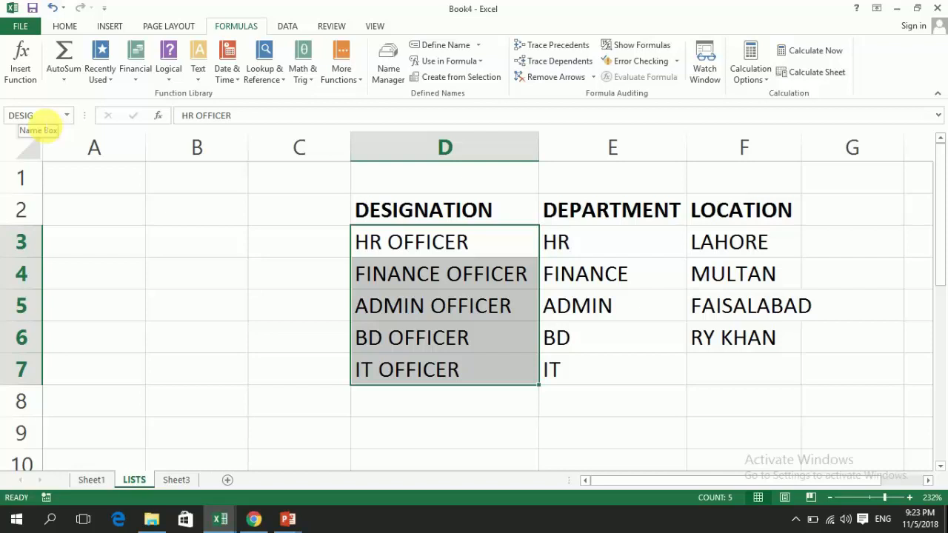
Review the workbook's defined names in the Paste Name list from cell B3, without inserting any
{"action": "left_click", "coordinate": [244, 237]}
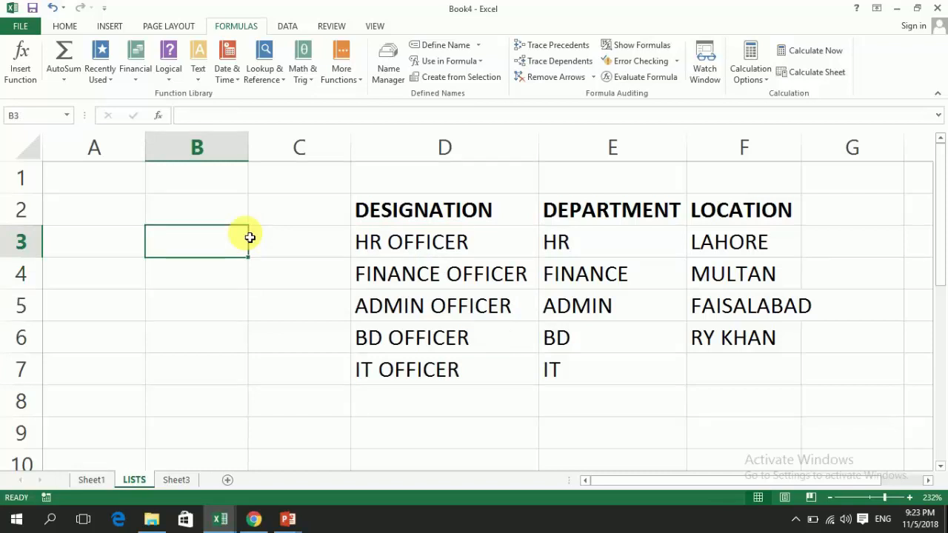
{"action": "key", "text": "F3"}
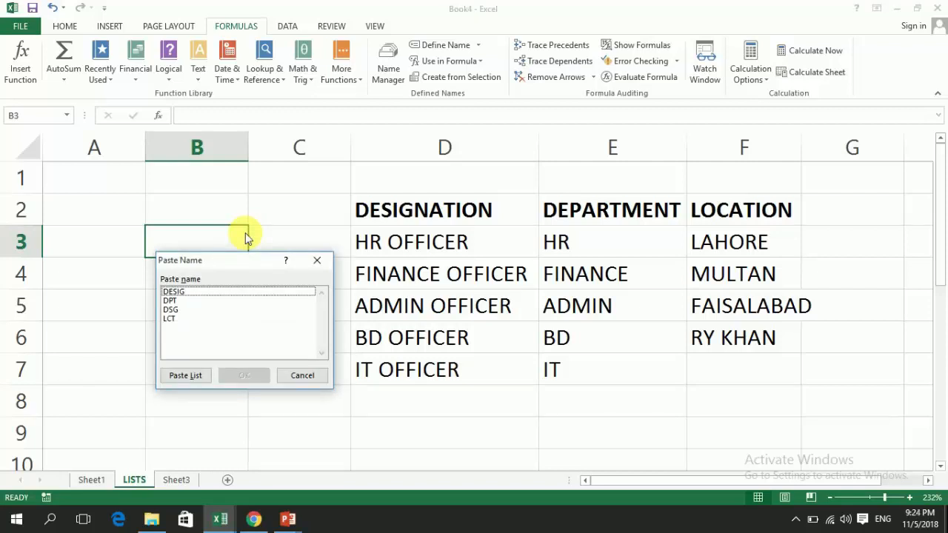
{"action": "key", "text": "Down"}
{"action": "key", "text": "Down"}
{"action": "key", "text": "Down"}
{"action": "key", "text": "Down"}
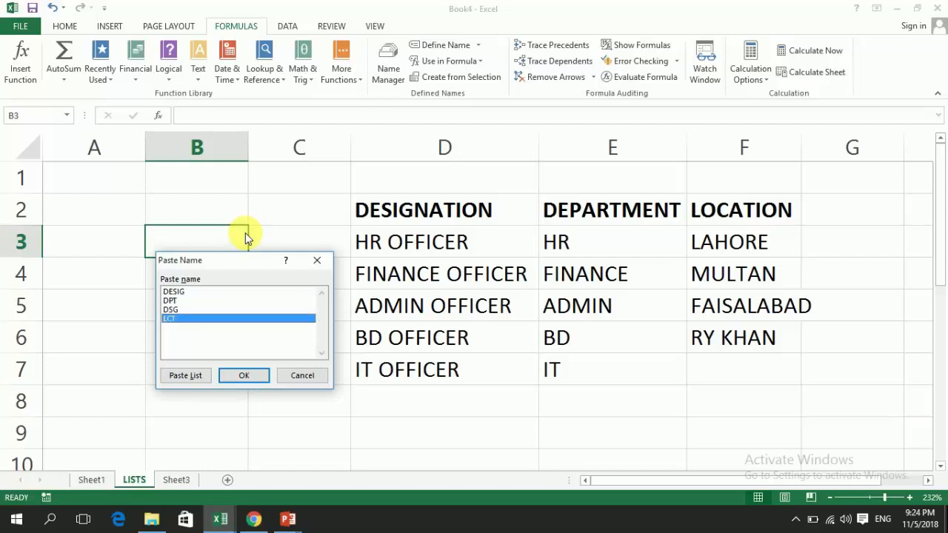
{"action": "key", "text": "Up"}
{"action": "key", "text": "Up"}
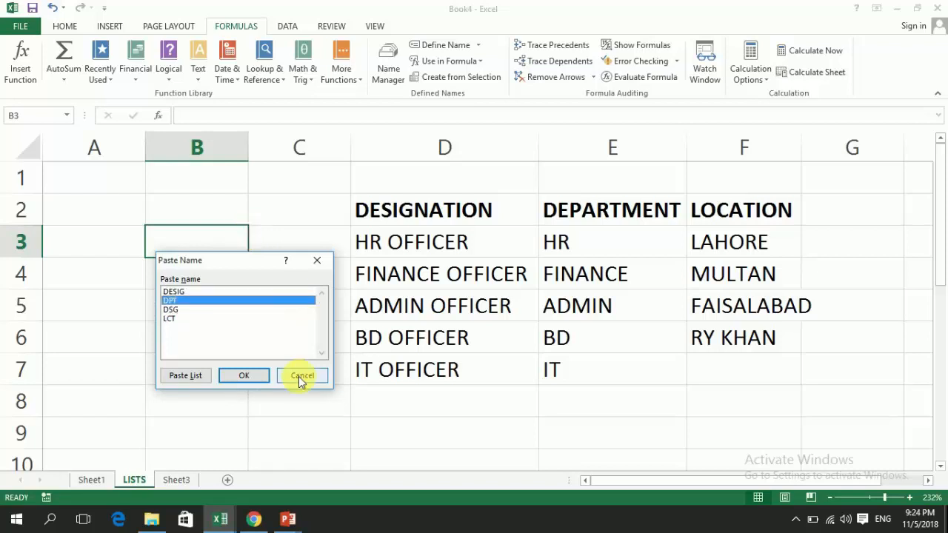
{"action": "left_click", "coordinate": [301, 376]}
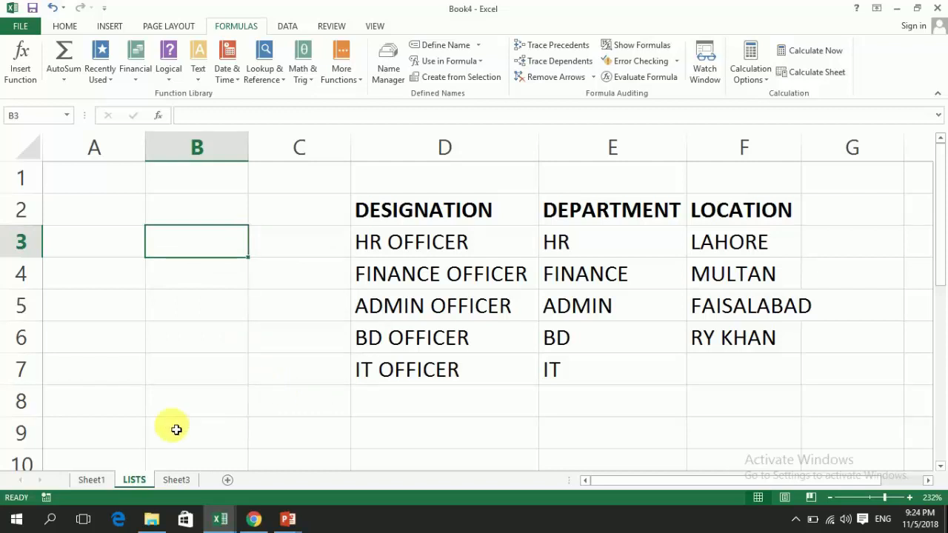
Start data validation for cell B4 under DESIGNATION on Sheet1 and allow only a List
{"action": "left_click", "coordinate": [98, 480]}
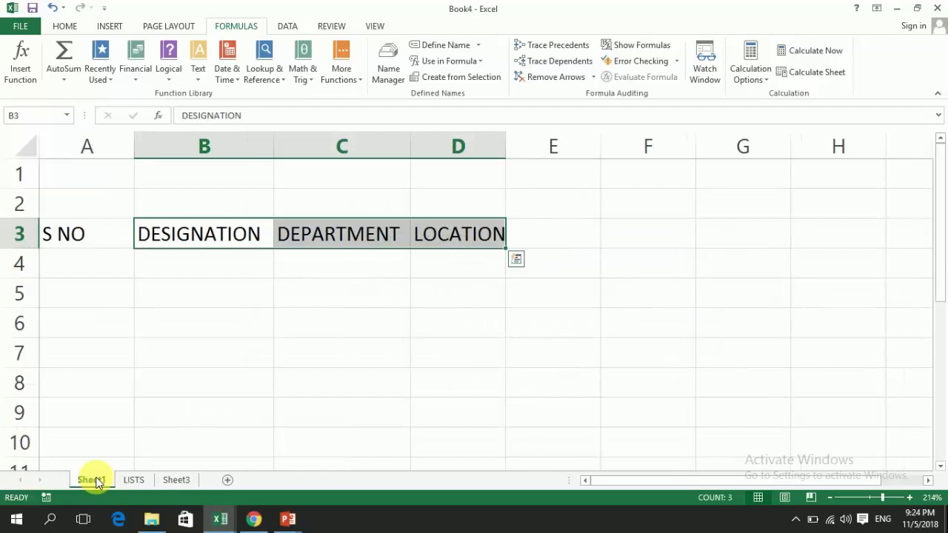
{"action": "key", "text": "Down"}
{"action": "key", "text": "Down"}
{"action": "key", "text": "Up"}
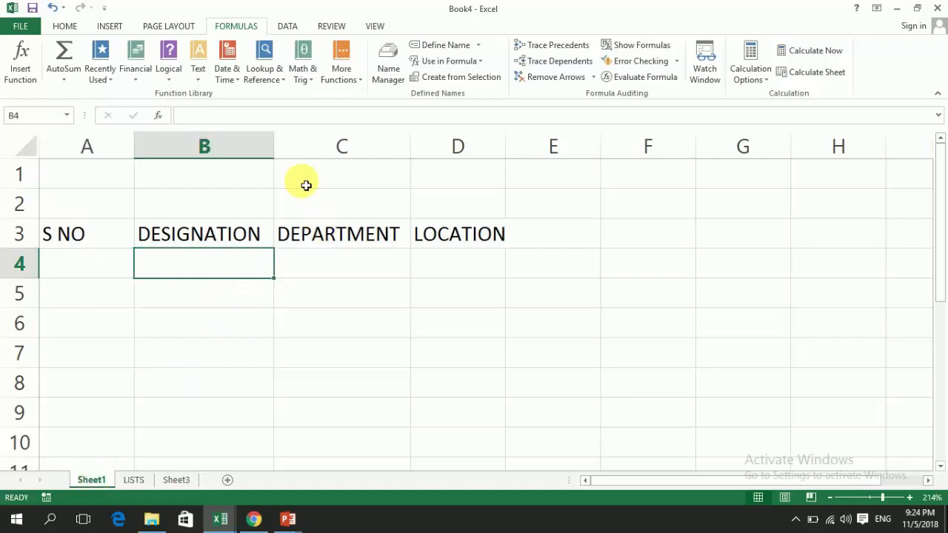
{"action": "left_click", "coordinate": [288, 26]}
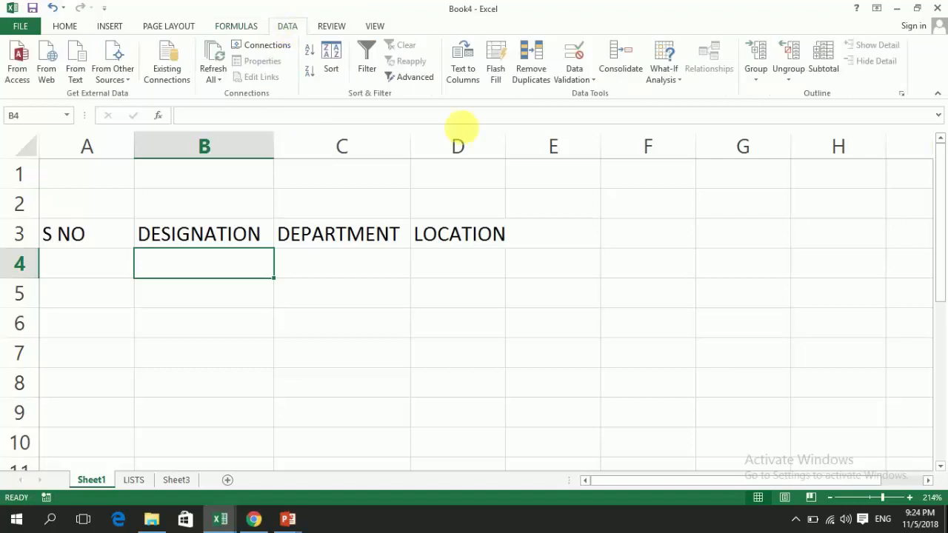
{"action": "left_click", "coordinate": [593, 80]}
{"action": "left_click", "coordinate": [585, 95]}
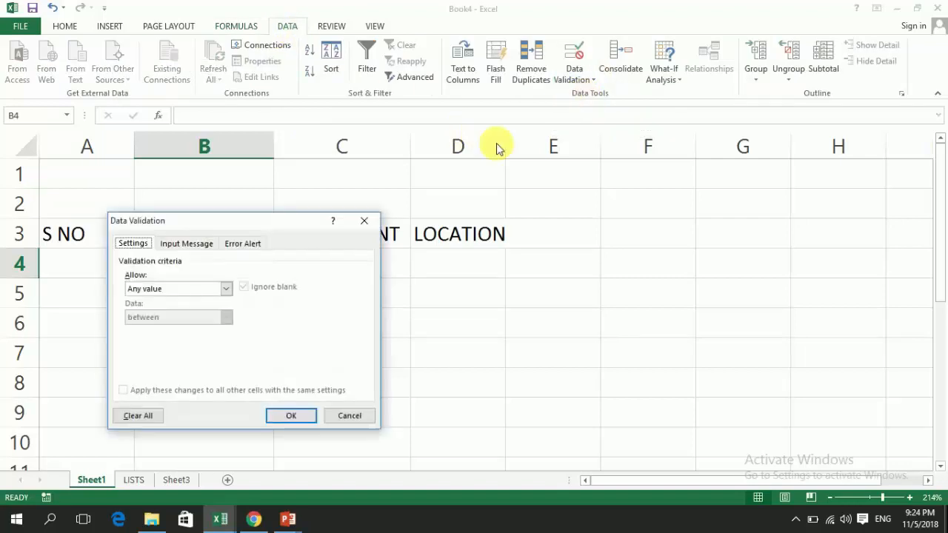
{"action": "left_click_drag", "start_coordinate": [293, 219], "coordinate": [519, 157]}
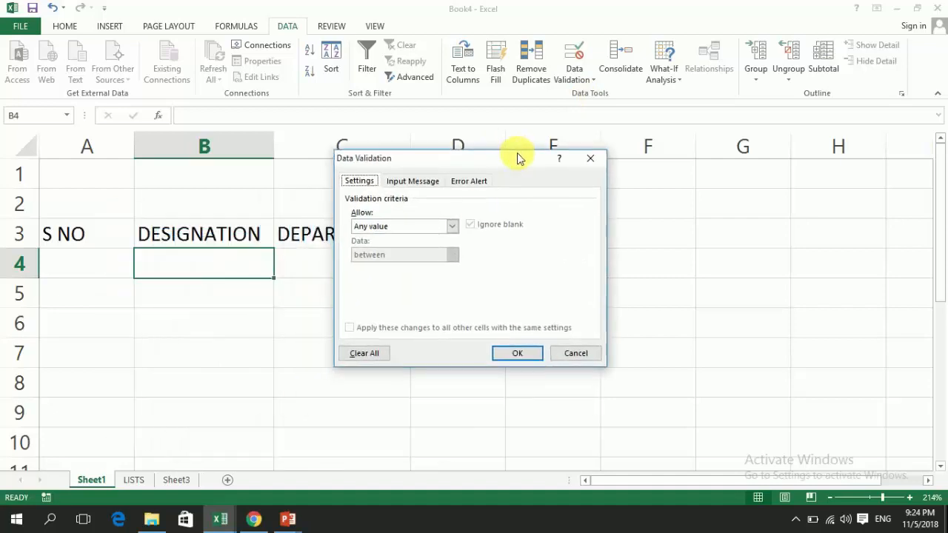
{"action": "left_click", "coordinate": [454, 229]}
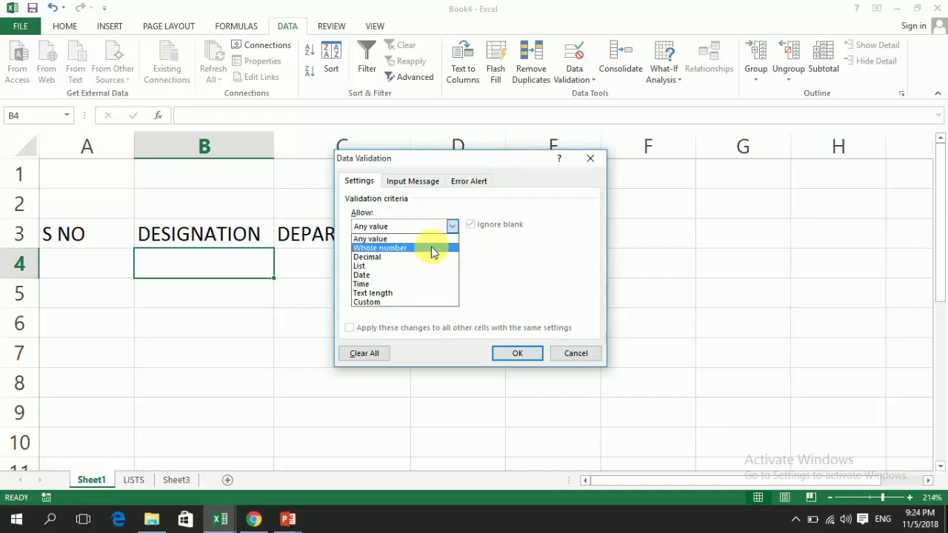
{"action": "left_click", "coordinate": [395, 266]}
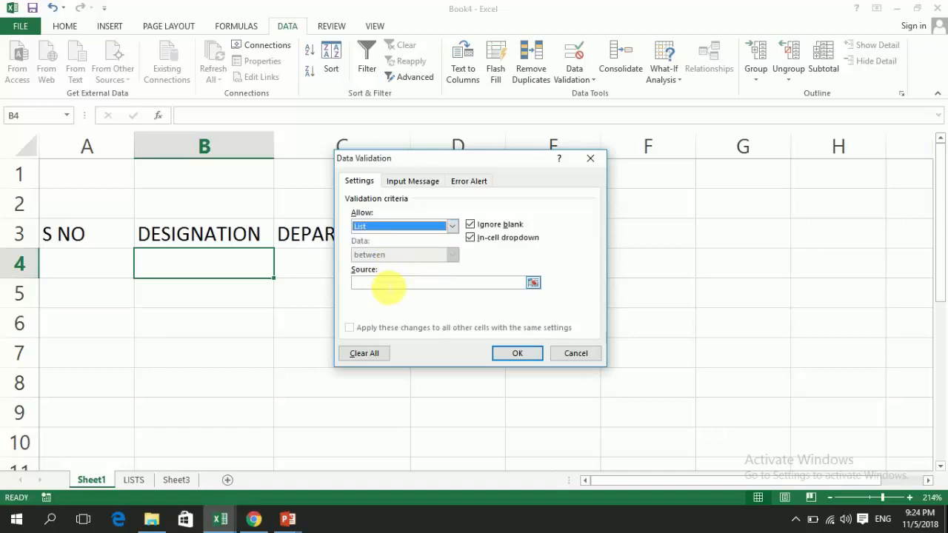
Use the named range DSG as the validation list's source and apply it to B4
{"action": "left_click", "coordinate": [387, 284]}
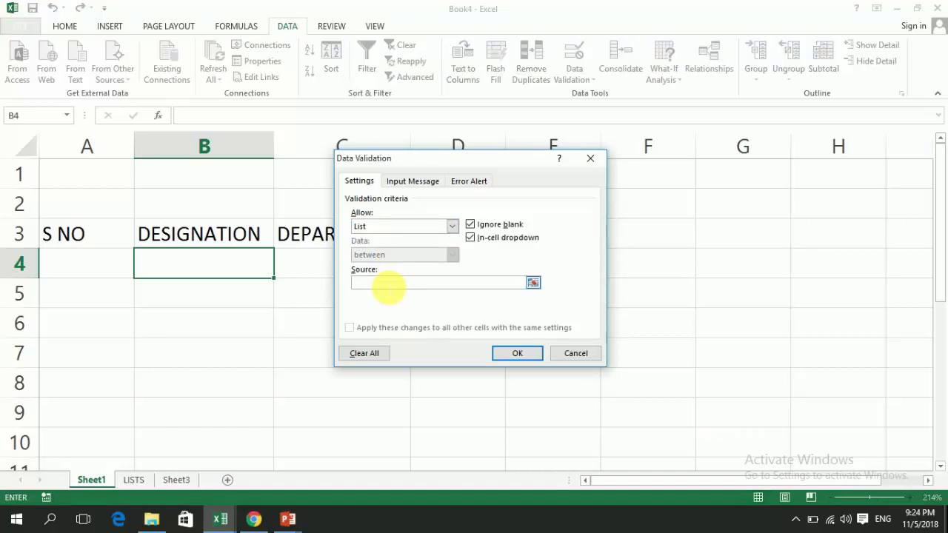
{"action": "key", "text": "F3"}
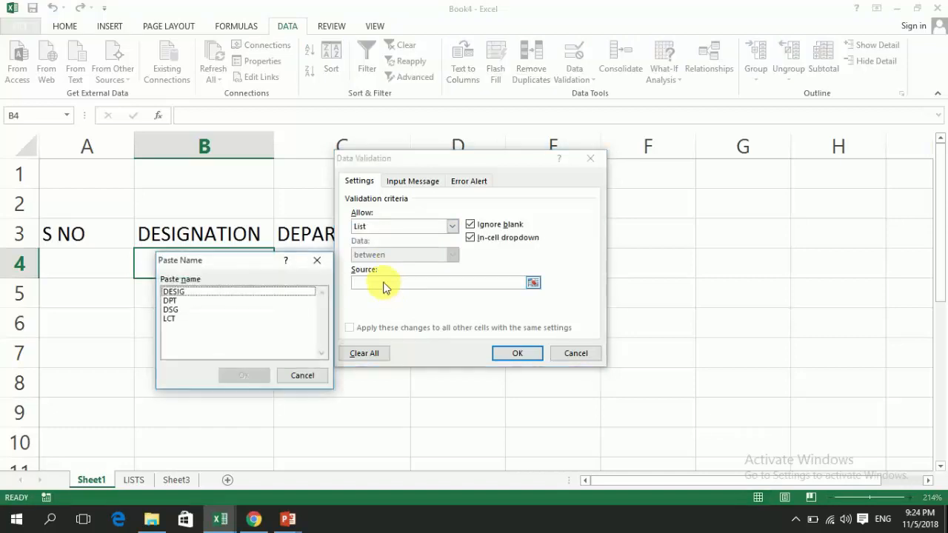
{"action": "left_click", "coordinate": [211, 309]}
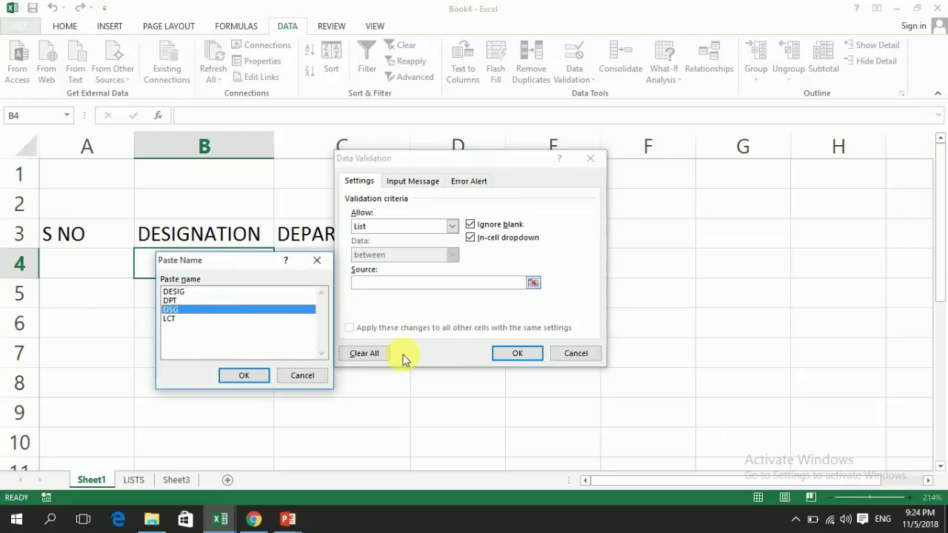
{"action": "left_click", "coordinate": [245, 372]}
{"action": "key", "text": "Return"}
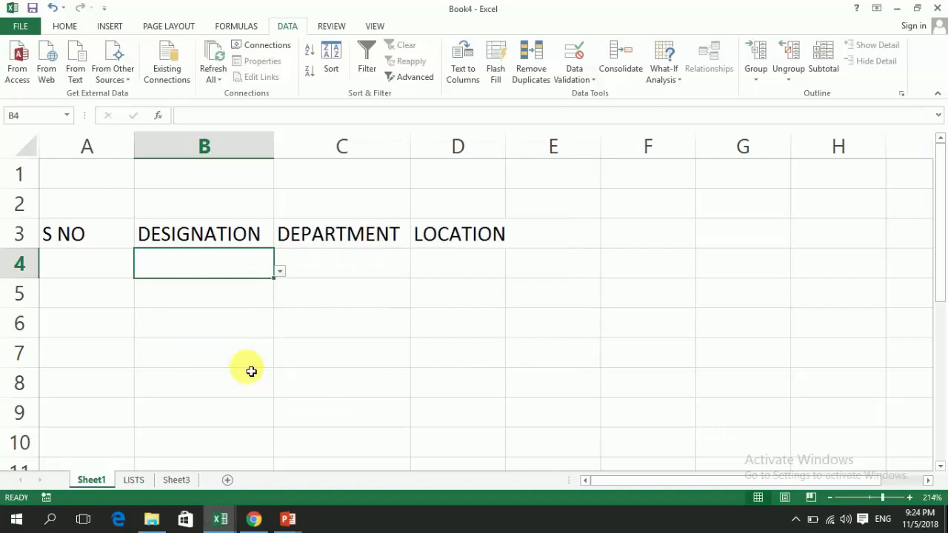
Start data validation for cell C4 under DEPARTMENT and allow only a List
{"action": "key", "text": "Tab"}
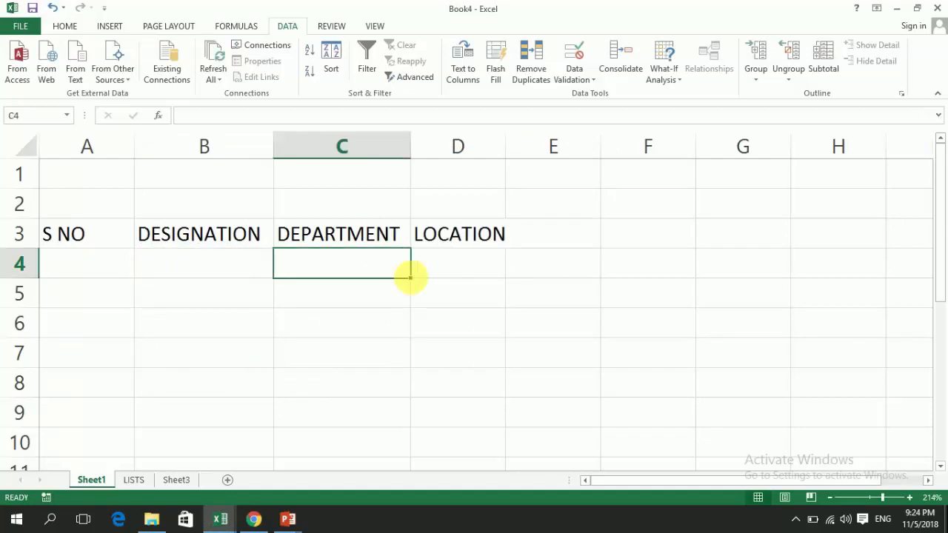
{"action": "left_click", "coordinate": [574, 74]}
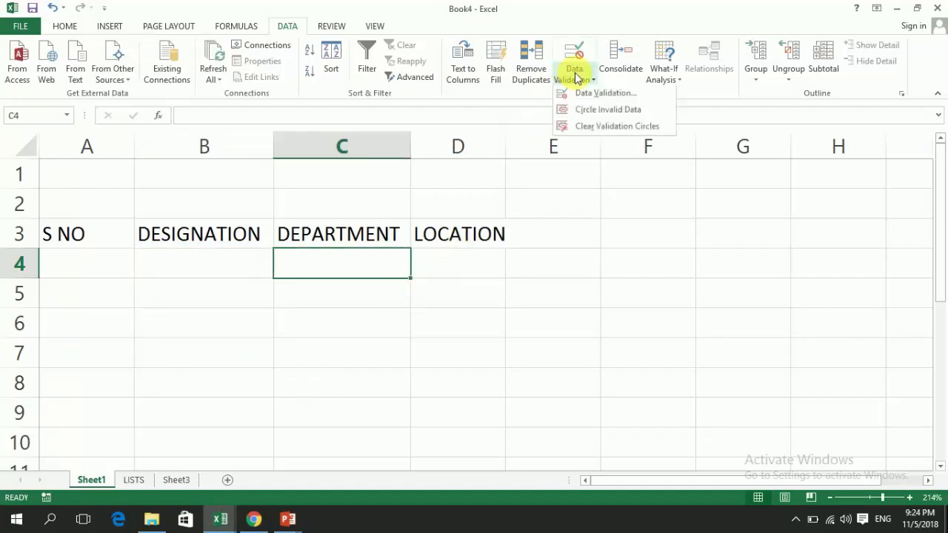
{"action": "left_click", "coordinate": [581, 94]}
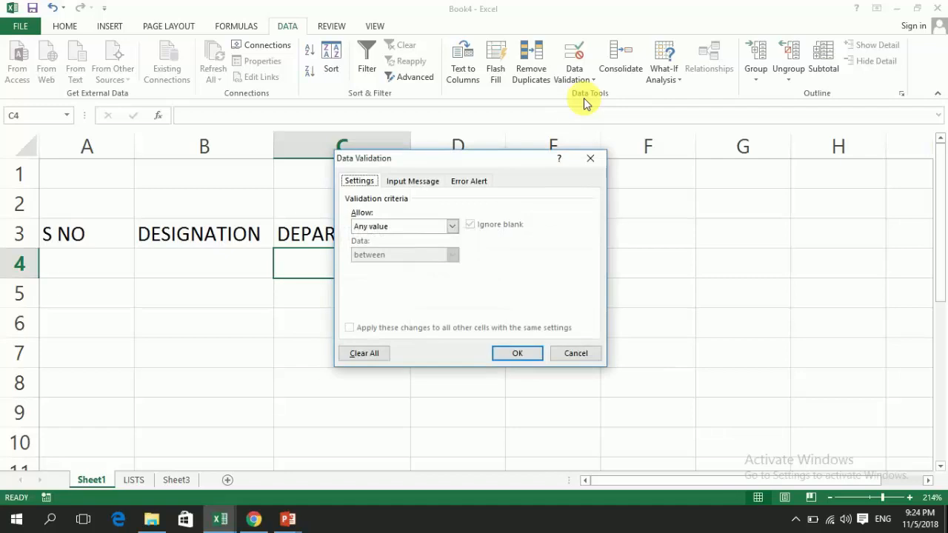
{"action": "left_click", "coordinate": [451, 225]}
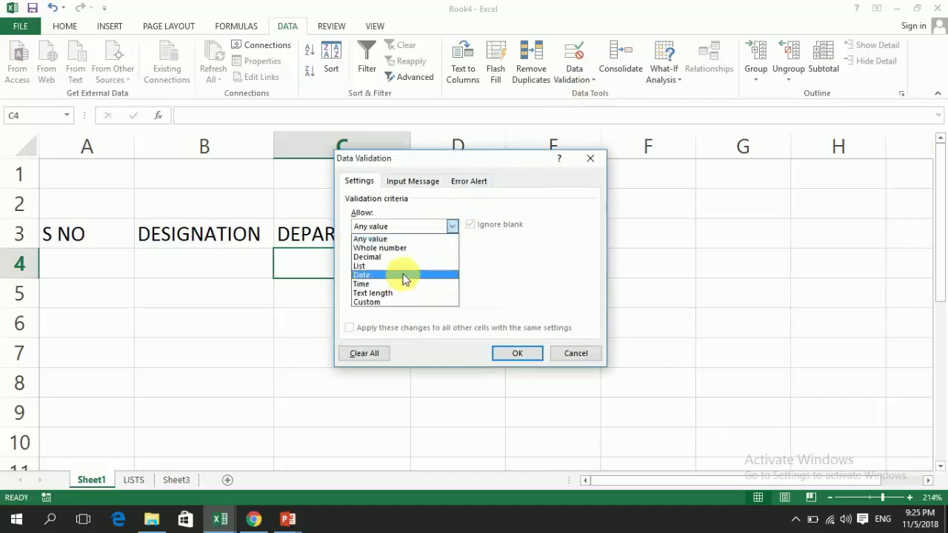
{"action": "left_click", "coordinate": [405, 267]}
Use the named range DPT as the validation list's source and apply it to C4
{"action": "left_click", "coordinate": [404, 285]}
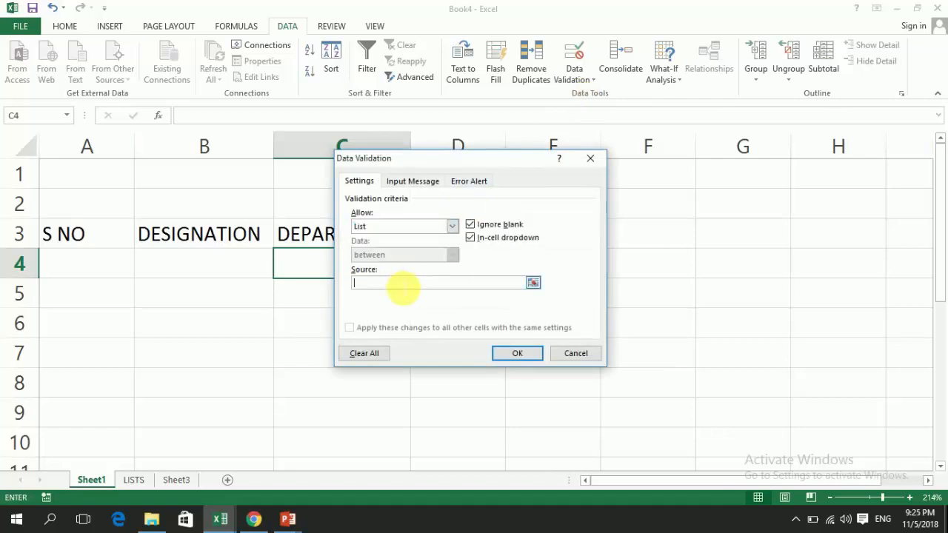
{"action": "key", "text": "F3"}
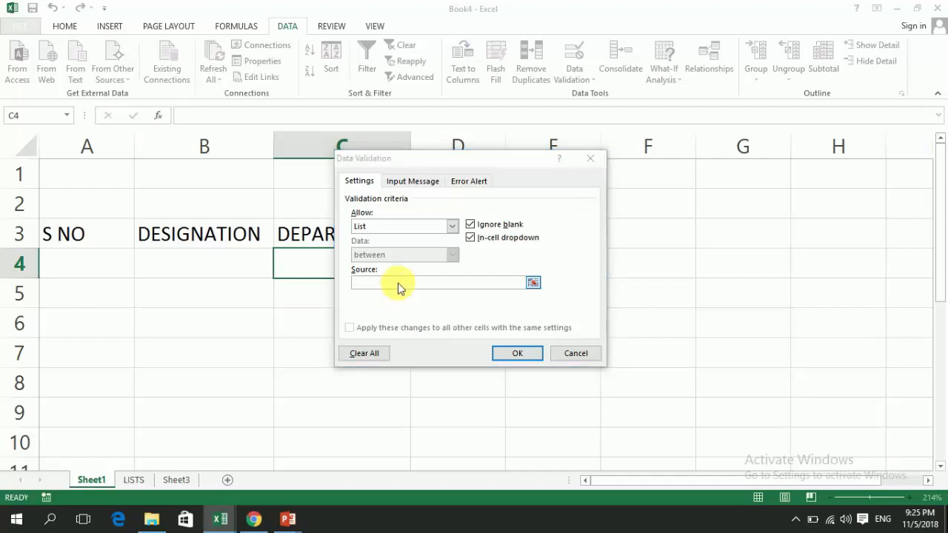
{"action": "key", "text": "Down"}
{"action": "key", "text": "Down"}
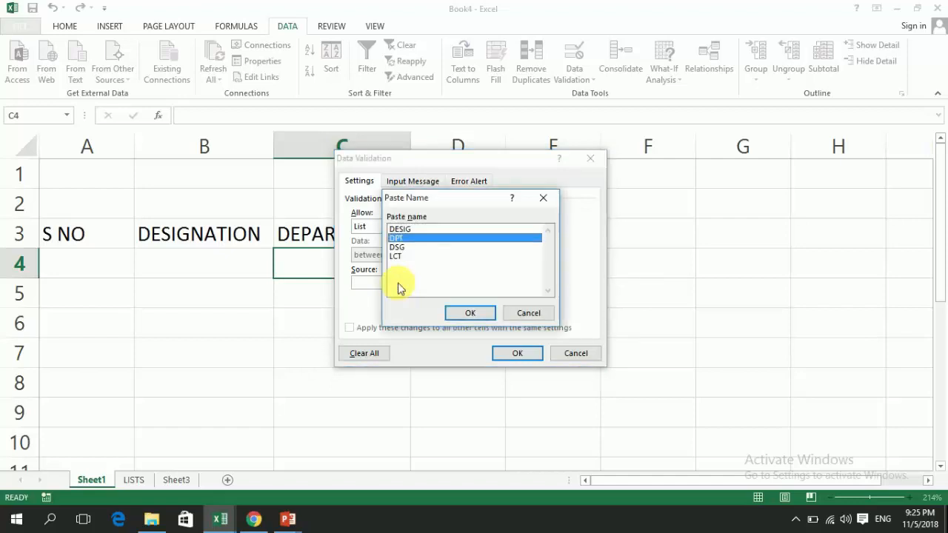
{"action": "key", "text": "Return"}
{"action": "key", "text": "Return"}
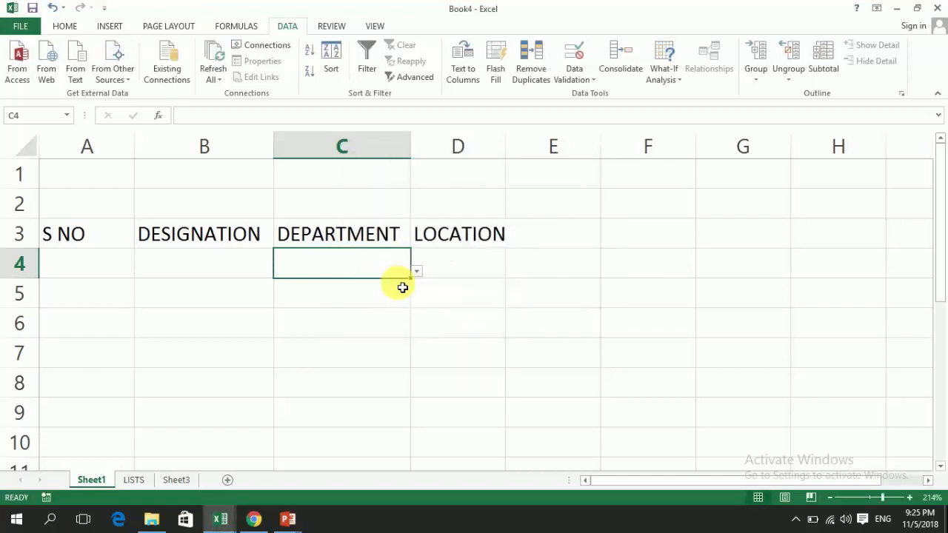
Start data validation for cell D4 under LOCATION and allow only a List
{"action": "left_click", "coordinate": [436, 271]}
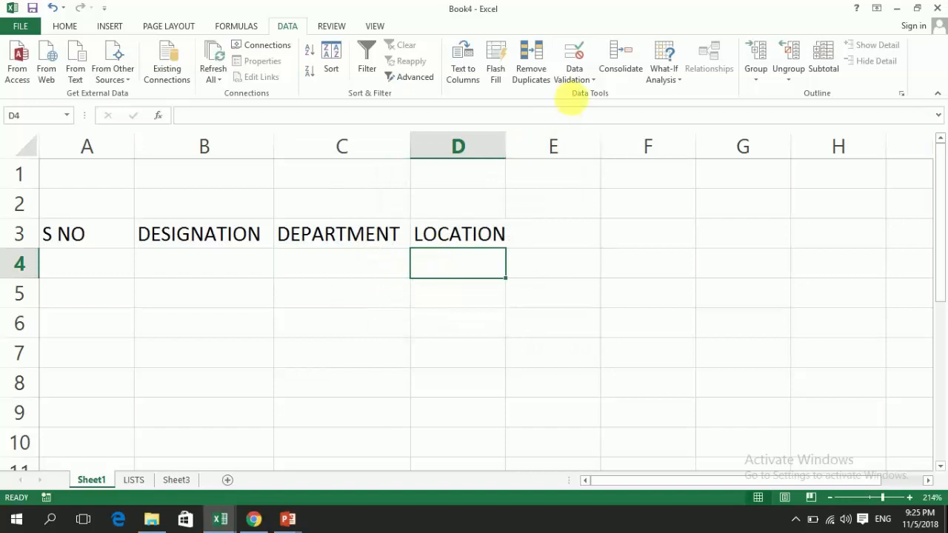
{"action": "left_click", "coordinate": [580, 88]}
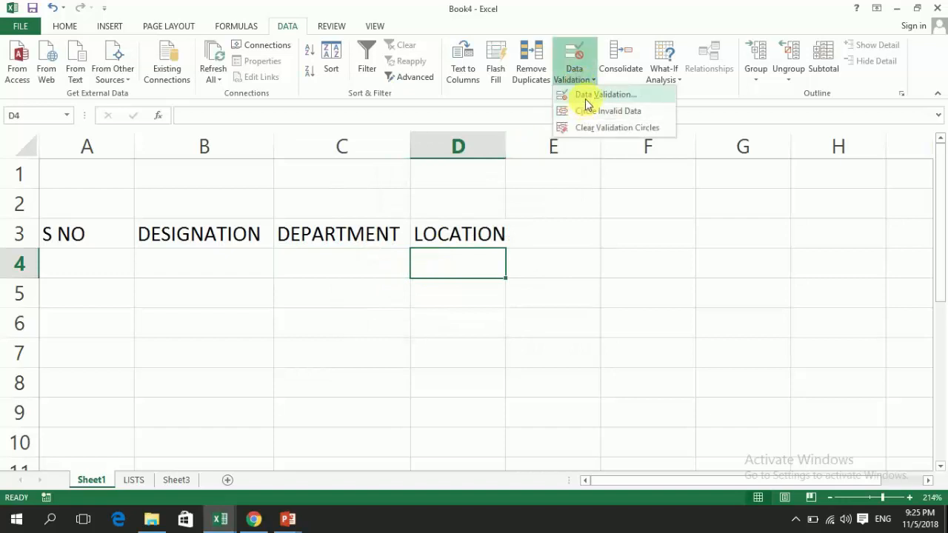
{"action": "left_click", "coordinate": [589, 101]}
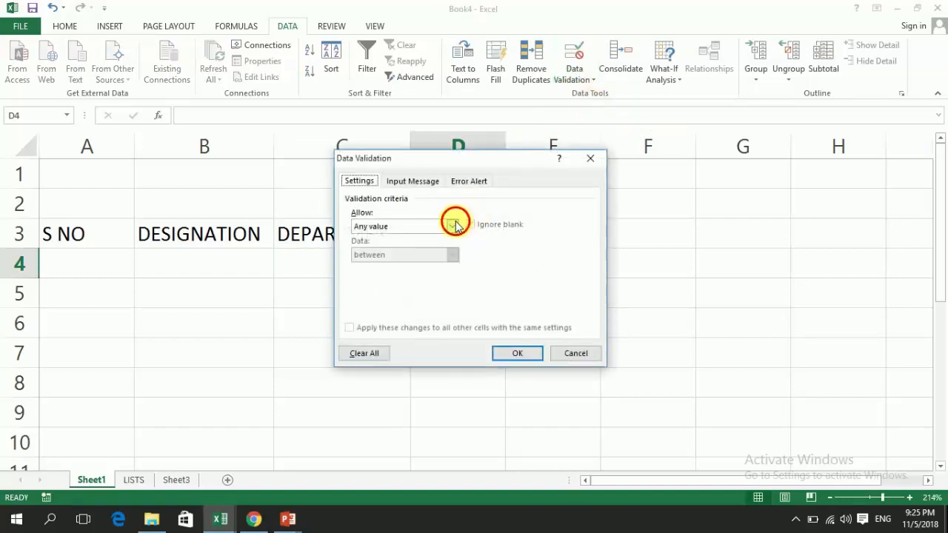
{"action": "left_click", "coordinate": [450, 226]}
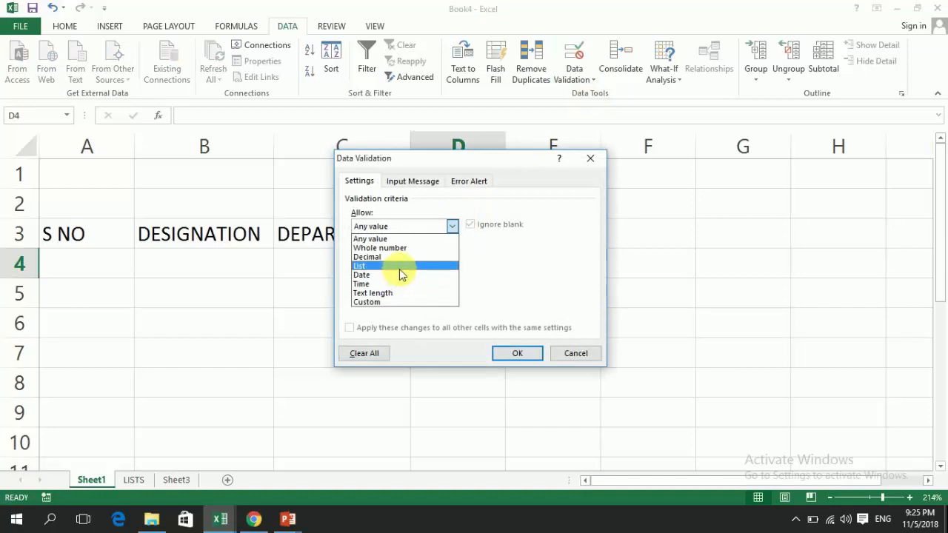
{"action": "left_click", "coordinate": [399, 268]}
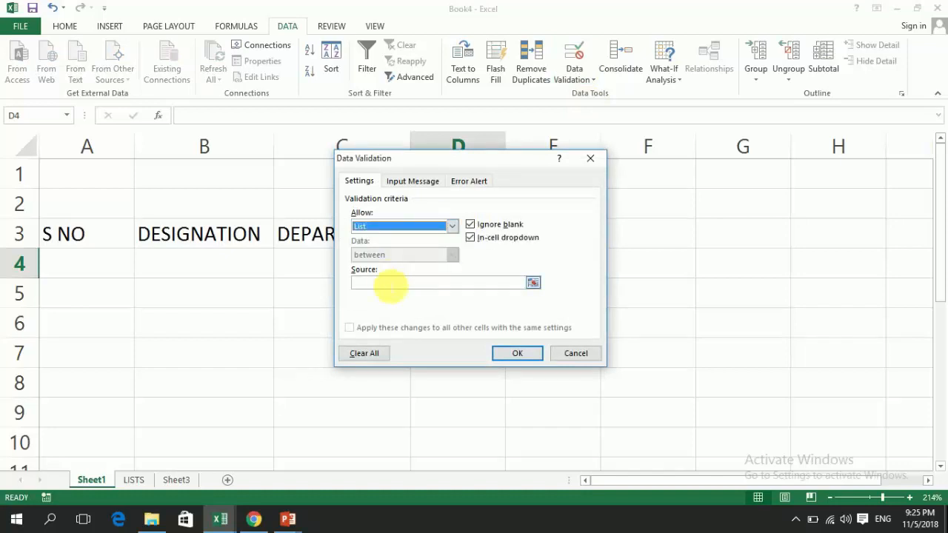
Use the named range LCT as the validation list's source and apply it to D4
{"action": "left_click", "coordinate": [390, 283]}
{"action": "key", "text": "F3"}
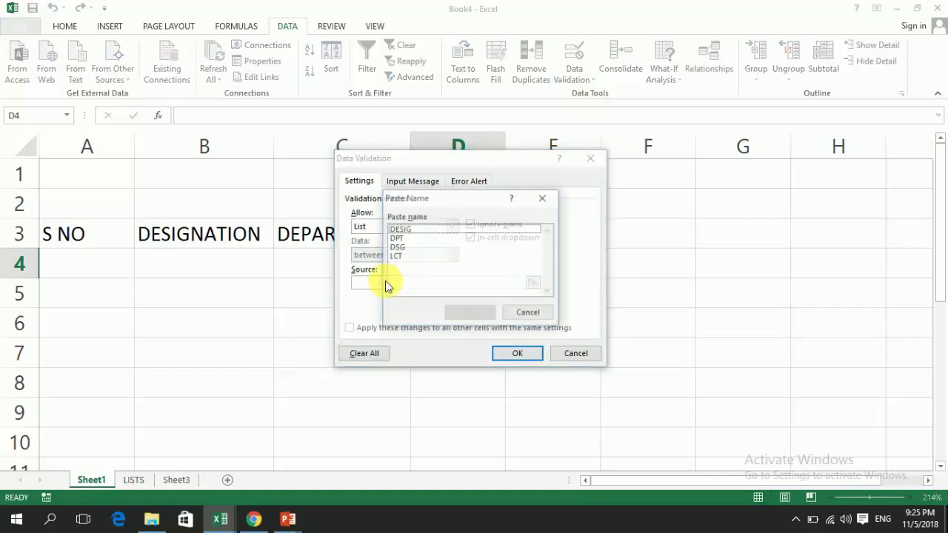
{"action": "key", "text": "Down"}
{"action": "key", "text": "Down"}
{"action": "key", "text": "Down"}
{"action": "key", "text": "Down"}
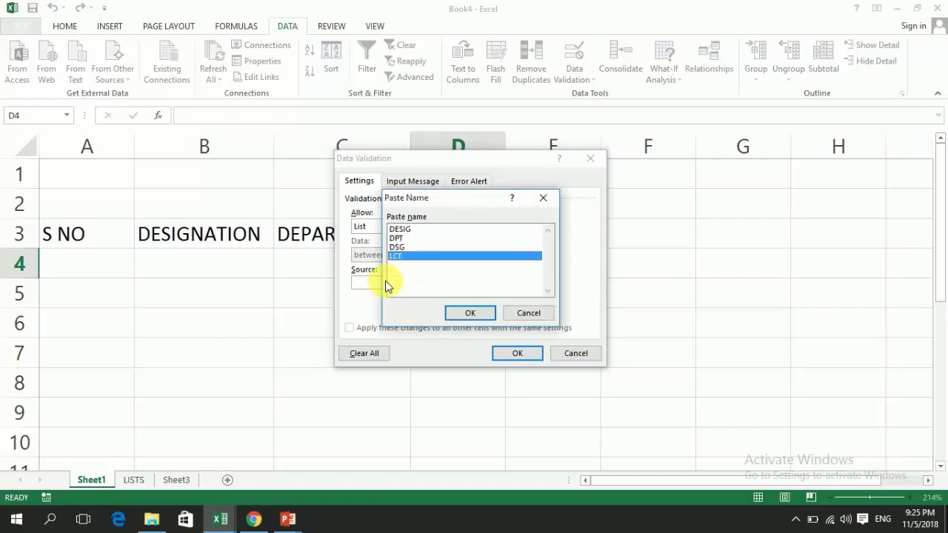
{"action": "key", "text": "Return"}
{"action": "key", "text": "Return"}
Make the column headings in A3:D3 bold
{"action": "key", "text": "Left"}
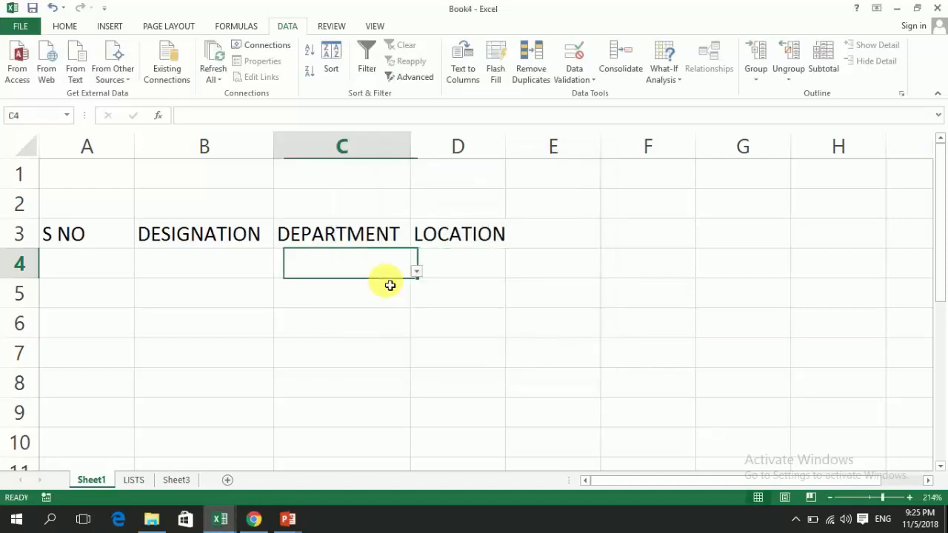
{"action": "key", "text": "Left"}
{"action": "key", "text": "Left"}
{"action": "key", "text": "Right"}
{"action": "key", "text": "Right"}
{"action": "key", "text": "Left"}
{"action": "key", "text": "Up"}
{"action": "key", "text": "Left"}
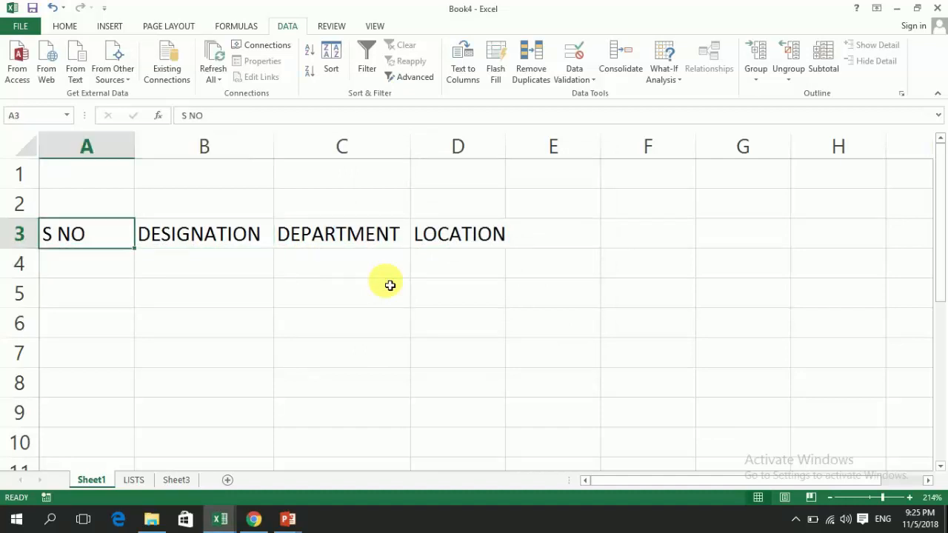
{"action": "key", "text": "shift+Right"}
{"action": "key", "text": "shift+Right"}
{"action": "key", "text": "shift+Right"}
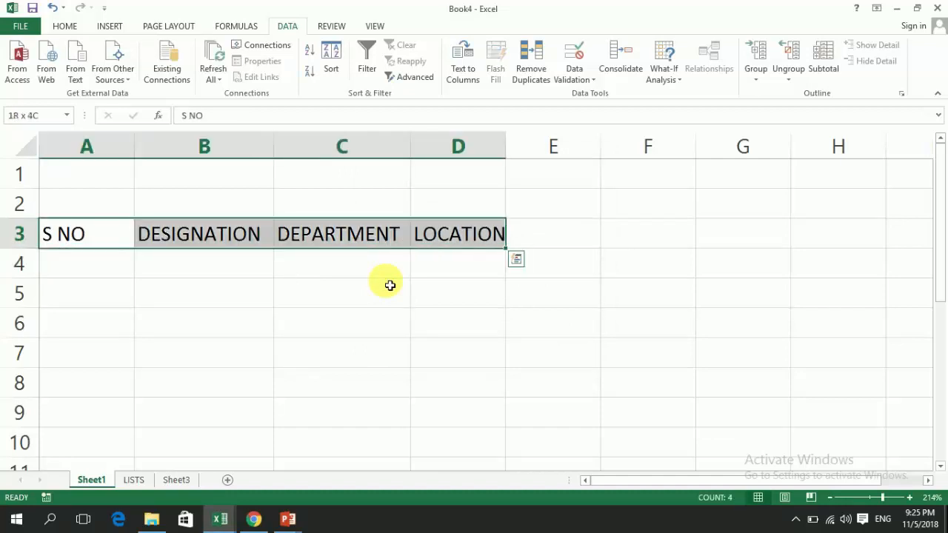
{"action": "key", "text": "ctrl+b"}
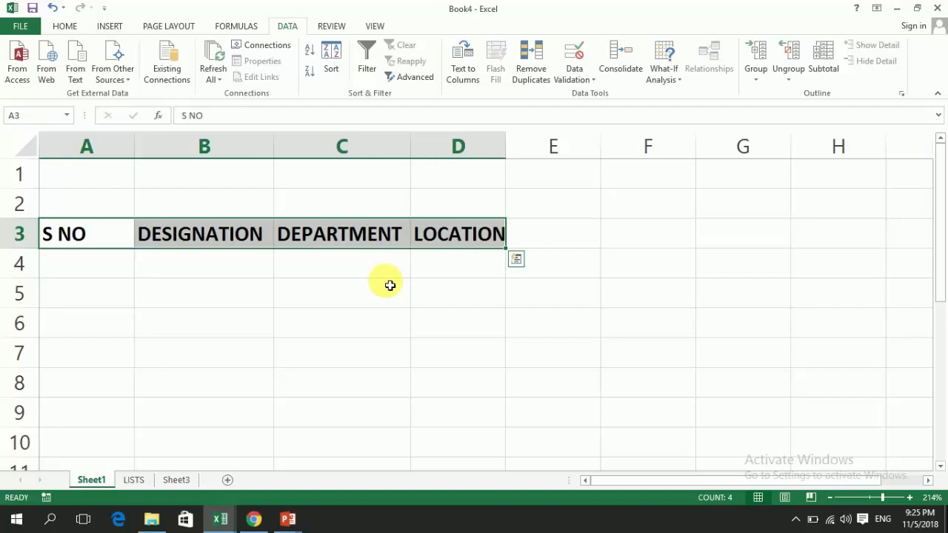
Test the row 4 drop-down lists by choosing HR OFFICER in B4, FINANCE in C4 and FAISALABAD in D4
{"action": "left_click", "coordinate": [244, 262]}
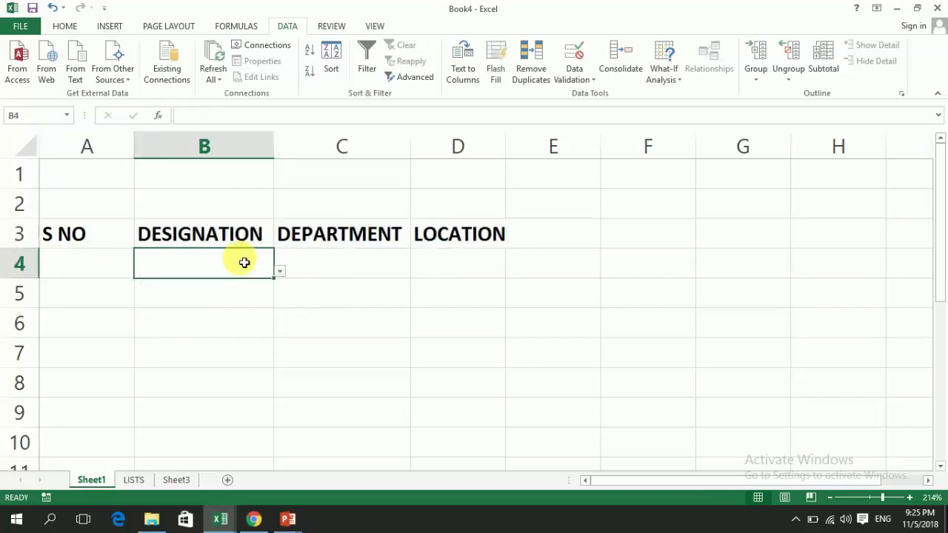
{"action": "left_click", "coordinate": [285, 274]}
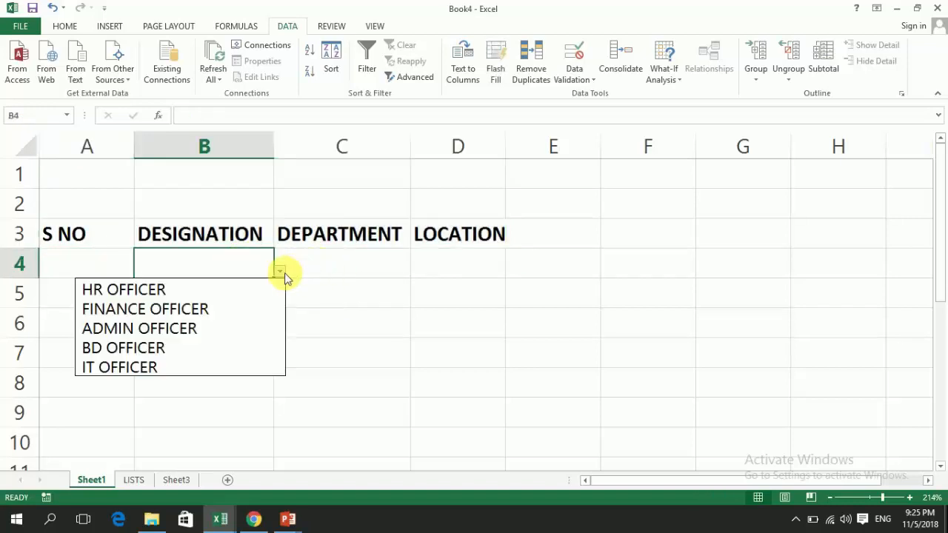
{"action": "left_click", "coordinate": [327, 259]}
{"action": "left_click", "coordinate": [417, 272]}
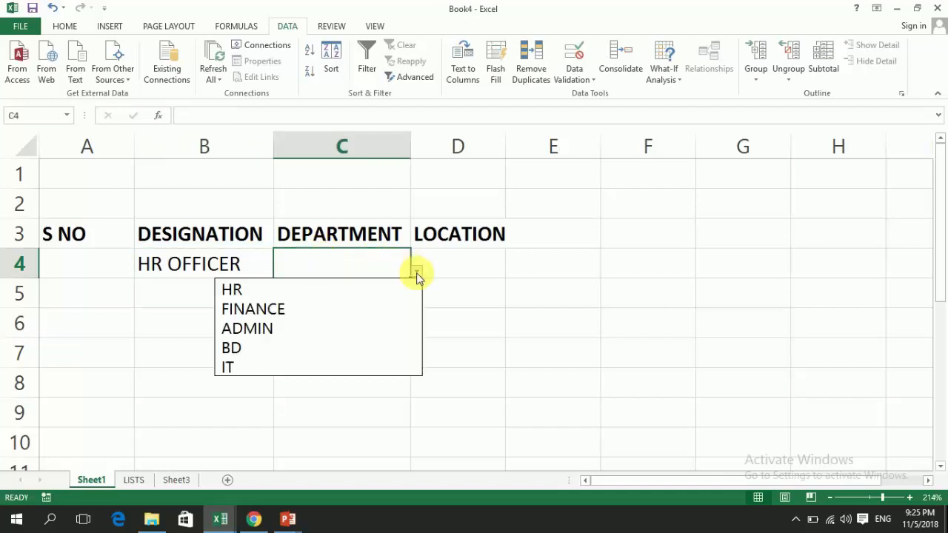
{"action": "left_click", "coordinate": [370, 302]}
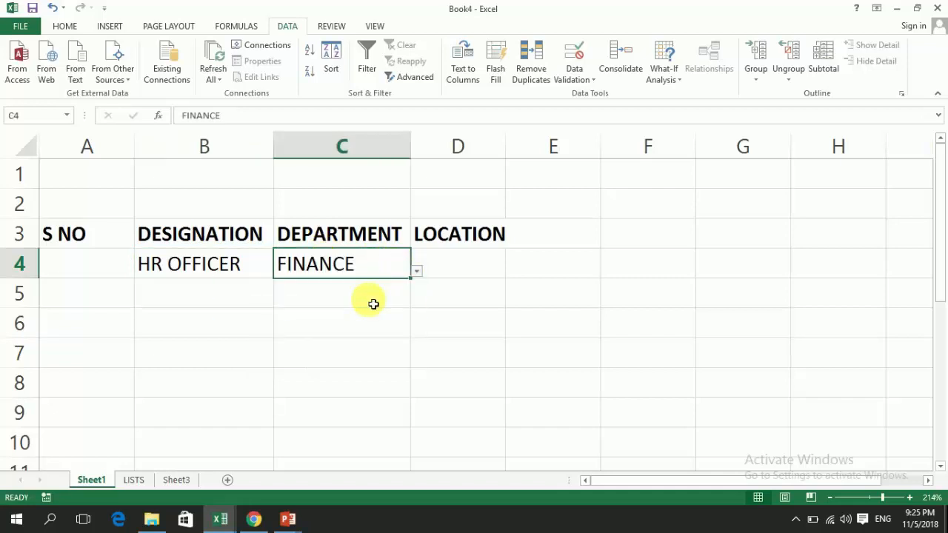
{"action": "left_click", "coordinate": [482, 264]}
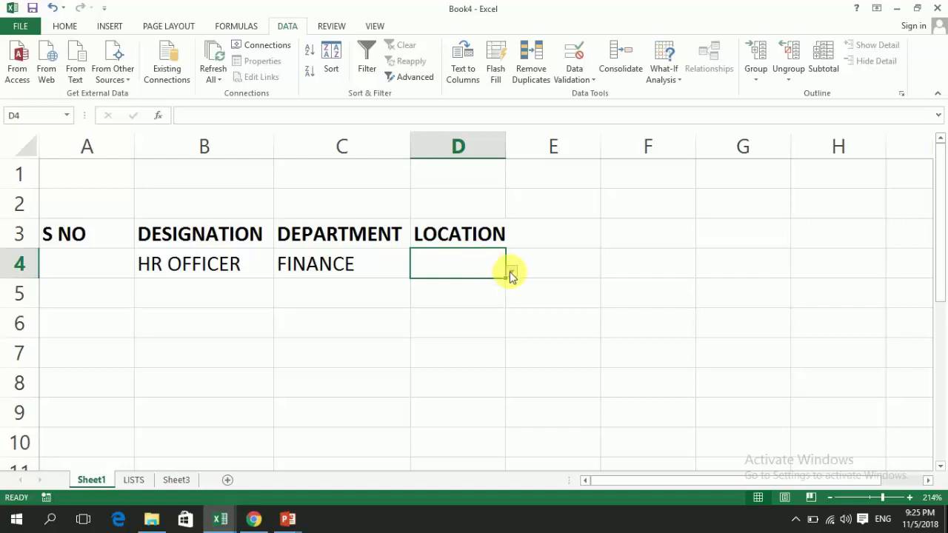
{"action": "left_click", "coordinate": [511, 272]}
{"action": "left_click", "coordinate": [454, 328]}
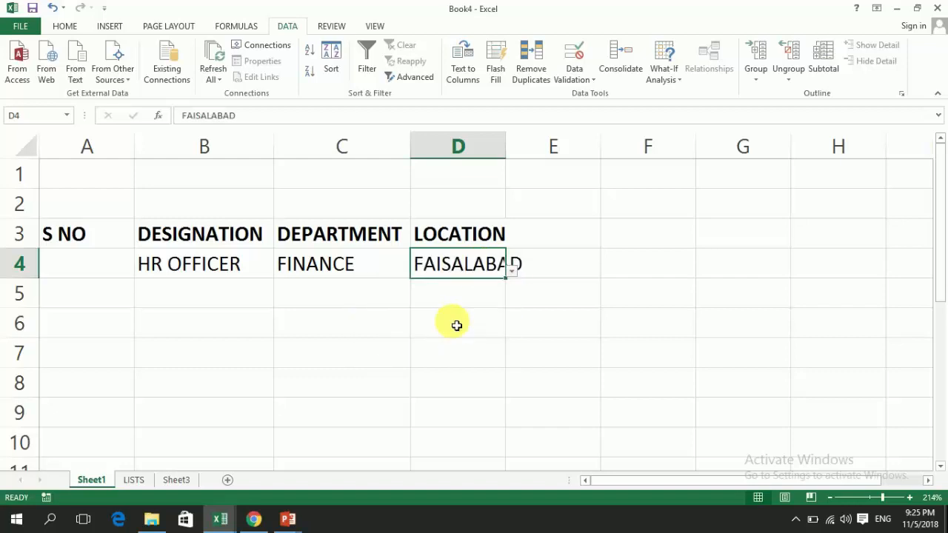
Clear the test entries from B4:D4
{"action": "key", "text": "Return"}
{"action": "key", "text": "Up"}
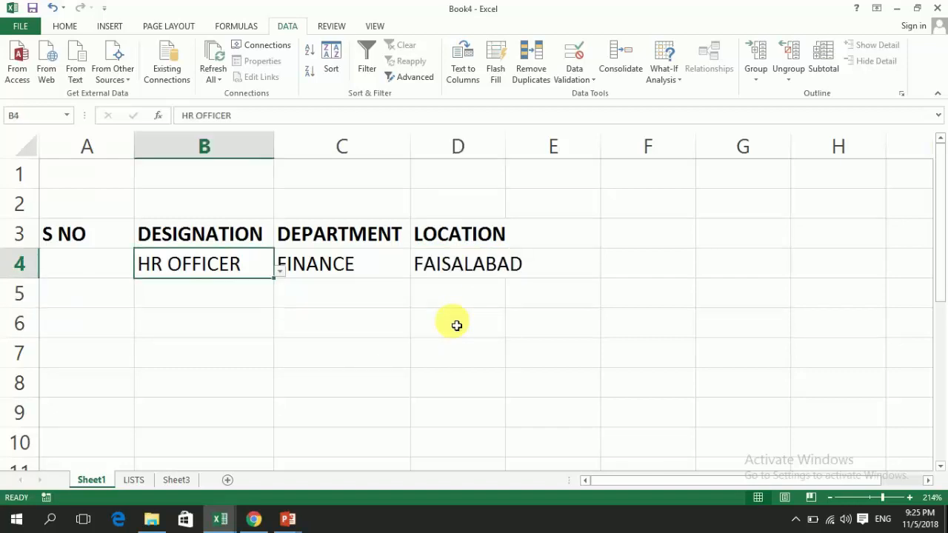
{"action": "key", "text": "Return"}
{"action": "key", "text": "Up"}
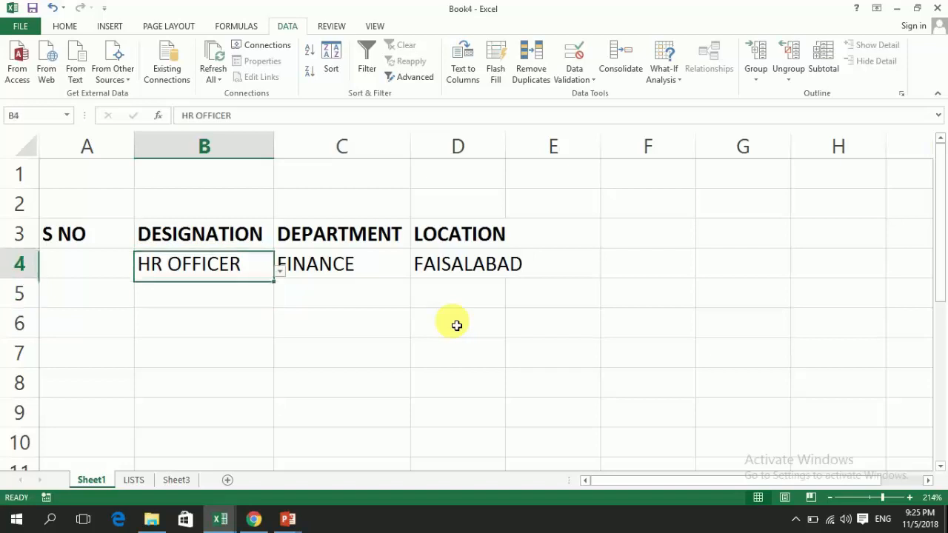
{"action": "key", "text": "shift+Right"}
{"action": "key", "text": "shift+Right"}
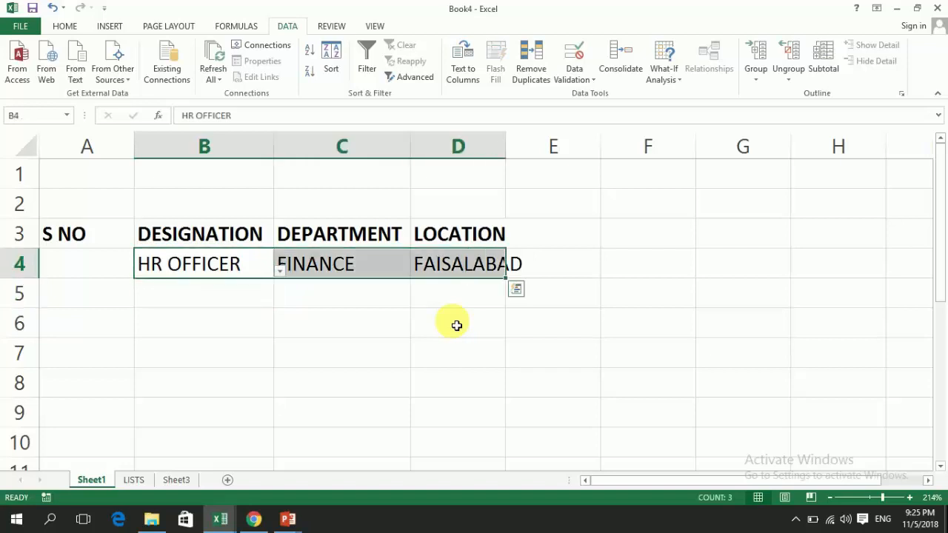
{"action": "key", "text": "Delete"}
Extend the drop-down validation of B4:D4 down columns B to D through row 26
{"action": "key", "text": "shift+Down"}
{"action": "key", "text": "shift+Down"}
{"action": "key", "text": "shift+Down"}
{"action": "key", "text": "shift+Down"}
{"action": "key", "text": "shift+Down"}
{"action": "key", "text": "shift+Down"}
{"action": "key", "text": "shift+Down"}
{"action": "key", "text": "shift+Down"}
{"action": "key", "text": "shift+Down"}
{"action": "key", "text": "shift+Down"}
{"action": "key", "text": "shift+Down"}
{"action": "key", "text": "shift+Down"}
{"action": "key", "text": "shift+Down"}
{"action": "key", "text": "shift+Down"}
{"action": "key", "text": "shift+Down"}
{"action": "key", "text": "shift+Down"}
{"action": "key", "text": "shift+Down"}
{"action": "key", "text": "shift+Down"}
{"action": "key", "text": "shift+Down"}
{"action": "key", "text": "shift+Down"}
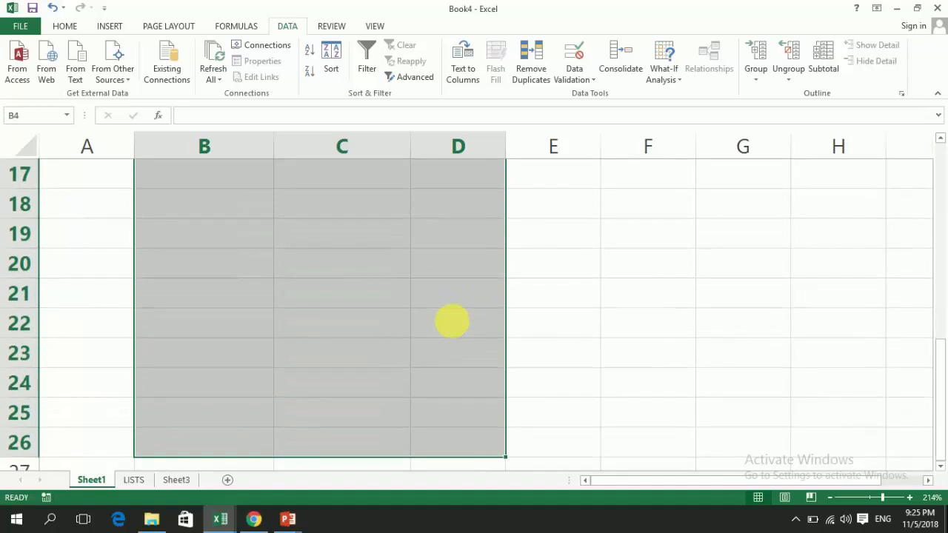
Check the cells below the DESIGNATION heading in column B for the copied drop-down list
{"action": "key", "text": "Up"}
{"action": "key", "text": "Up"}
{"action": "key", "text": "Down"}
{"action": "key", "text": "Down"}
{"action": "key", "text": "Down"}
{"action": "key", "text": "Down"}
{"action": "key", "text": "Down"}
{"action": "key", "text": "Down"}
{"action": "key", "text": "Down"}
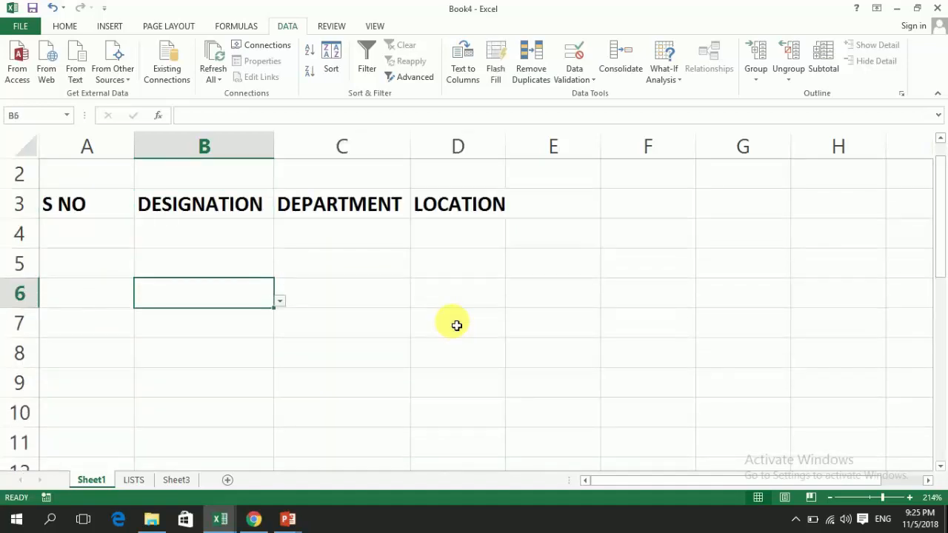
{"action": "key", "text": "Up"}
{"action": "key", "text": "Up"}
{"action": "key", "text": "Up"}
{"action": "key", "text": "Up"}
{"action": "key", "text": "Down"}
{"action": "key", "text": "Down"}
{"action": "key", "text": "Up"}
{"action": "key", "text": "Up"}
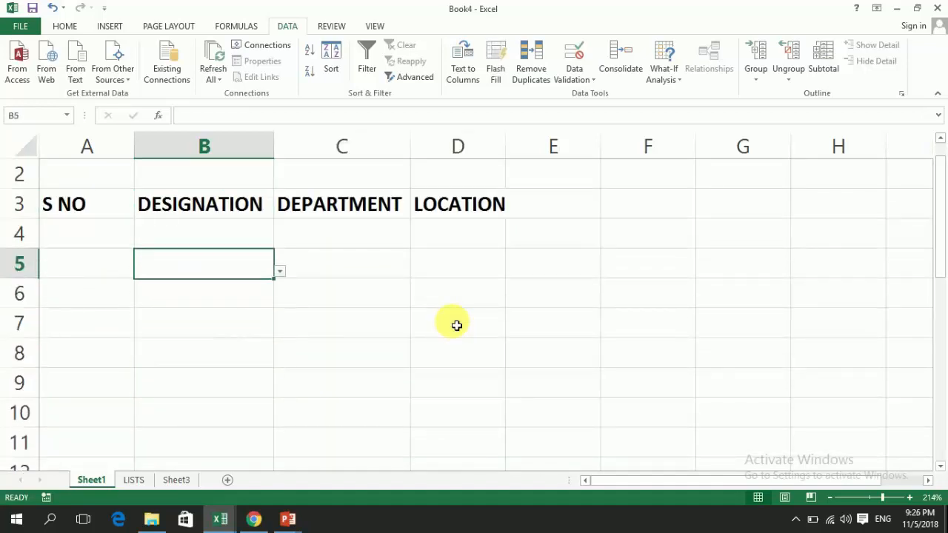
{"action": "key", "text": "Up"}
{"action": "key", "text": "Up"}
{"action": "key", "text": "Down"}
{"action": "key", "text": "Down"}
{"action": "key", "text": "Down"}
{"action": "key", "text": "Down"}
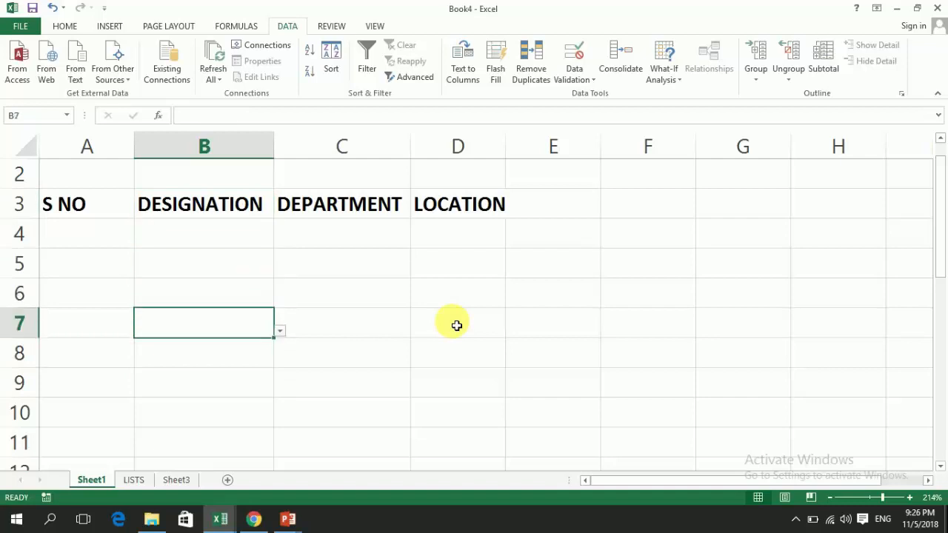
Open the drop-down lists in B7 and C7 to check the designation and department options
{"action": "left_click", "coordinate": [281, 330]}
{"action": "key", "text": "Escape"}
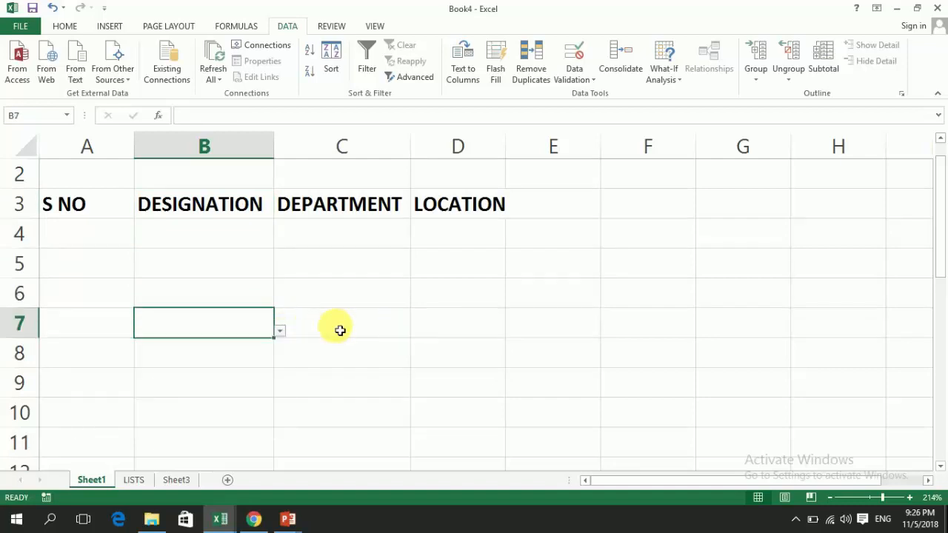
{"action": "left_click", "coordinate": [340, 330]}
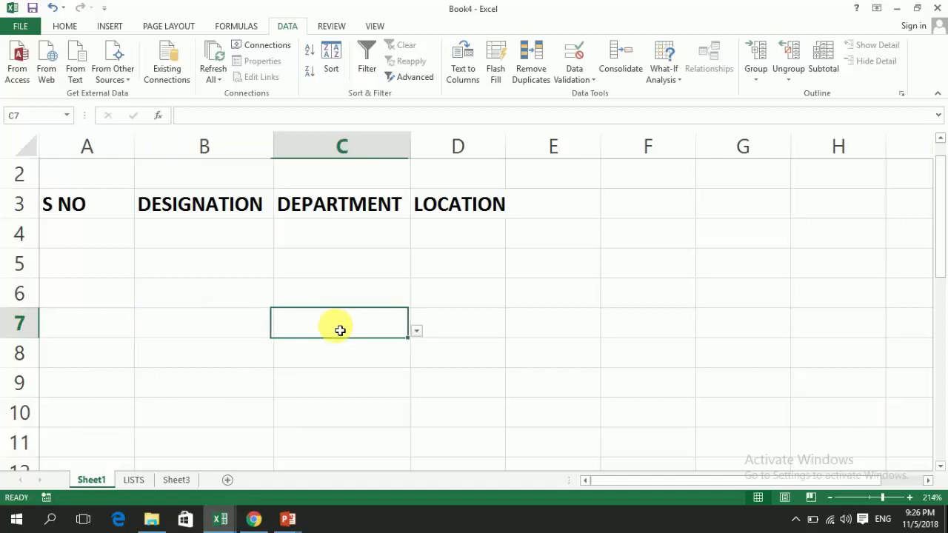
{"action": "left_click", "coordinate": [417, 332]}
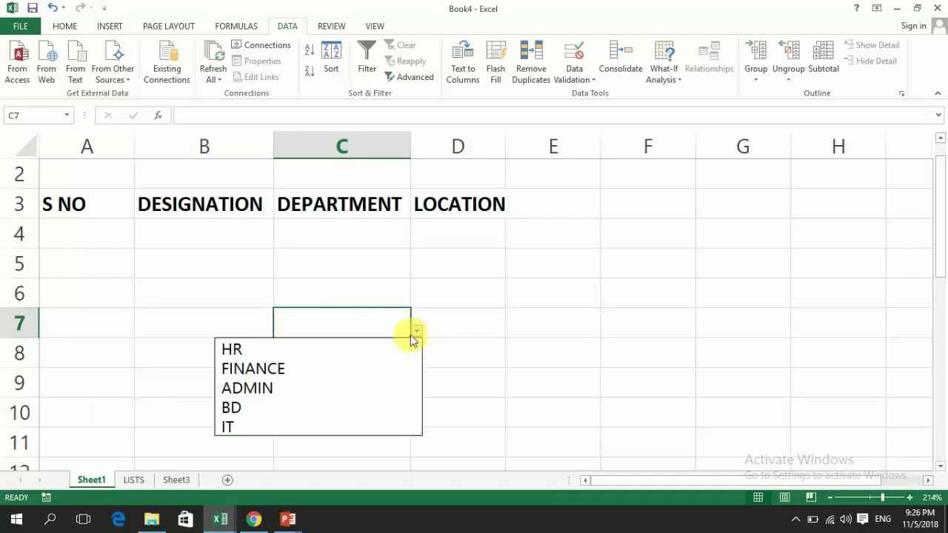
Use the row 7 drop-down lists to set department FINANCE, location LAHORE and designation FINANCE OFFICER
{"action": "left_click", "coordinate": [345, 368]}
{"action": "left_click", "coordinate": [454, 323]}
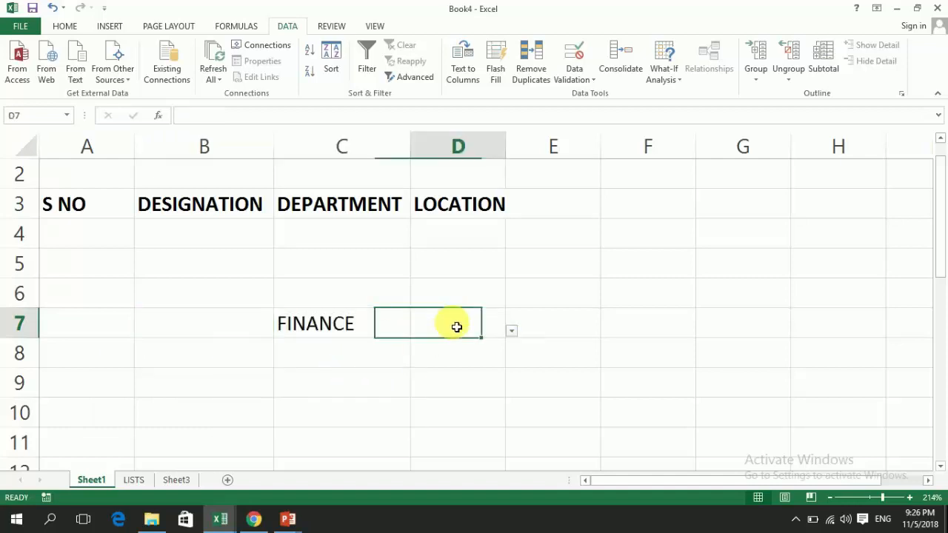
{"action": "left_click", "coordinate": [511, 333]}
{"action": "left_click", "coordinate": [453, 355]}
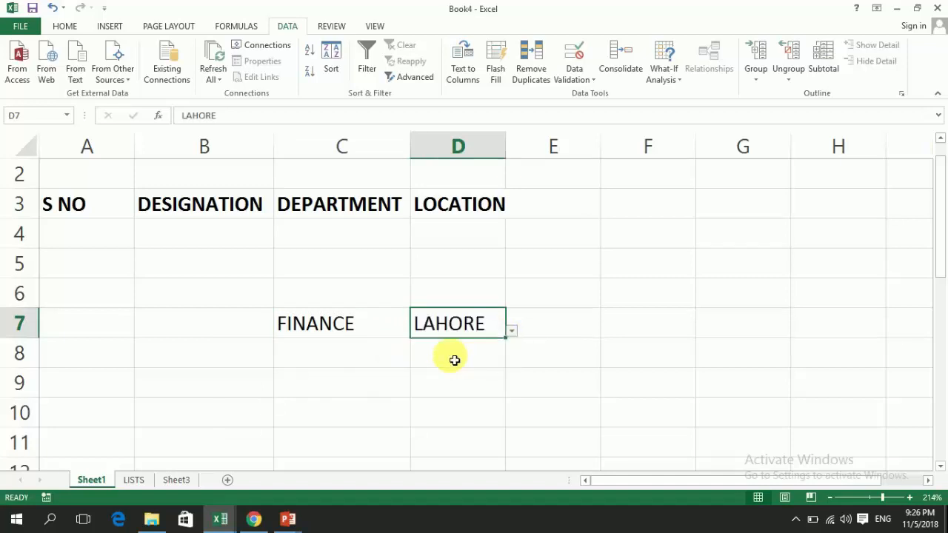
{"action": "key", "text": "Left"}
{"action": "key", "text": "Left"}
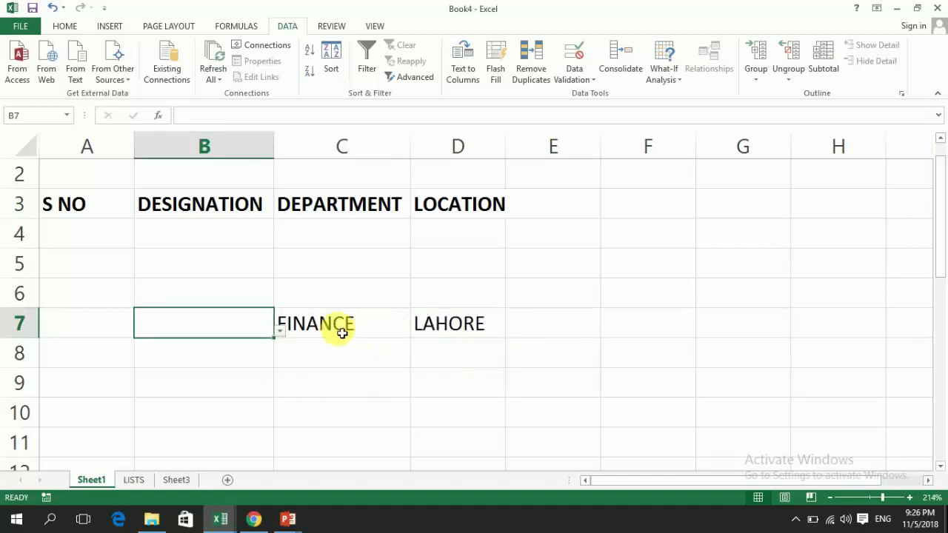
{"action": "left_click", "coordinate": [281, 331]}
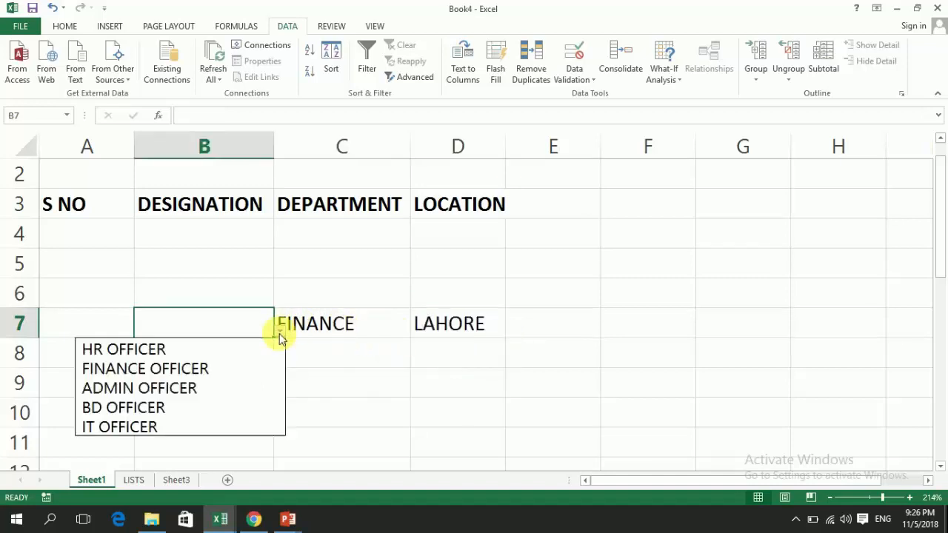
{"action": "left_click", "coordinate": [216, 365]}
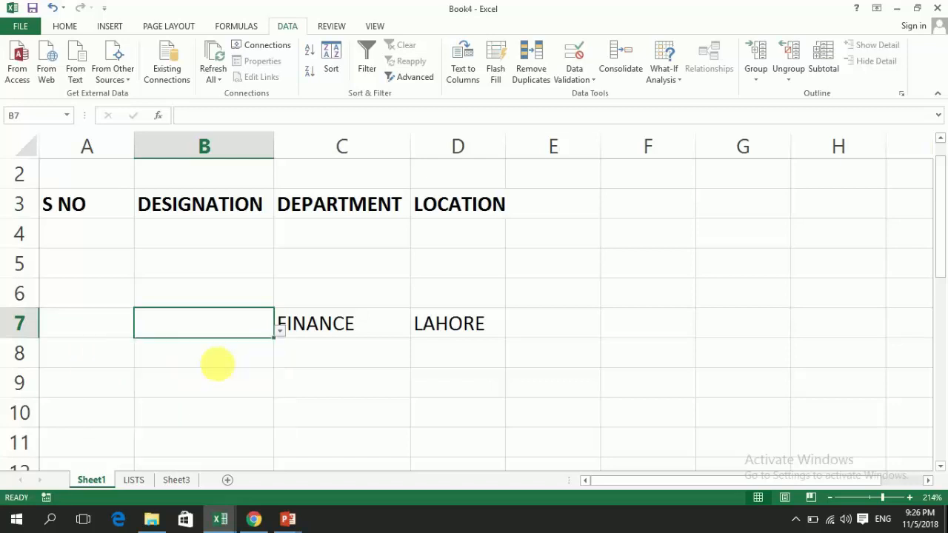
Choose BD OFFICER, BD and FAISALABAD from the drop-down lists in B4:D4, and fit column D's width to its content
{"action": "left_click", "coordinate": [226, 244]}
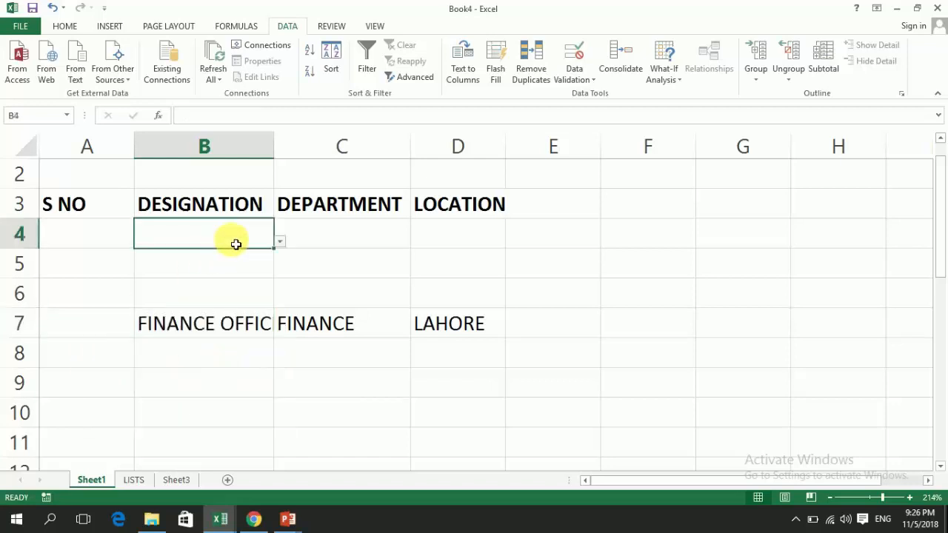
{"action": "left_click", "coordinate": [280, 242]}
{"action": "left_click", "coordinate": [205, 318]}
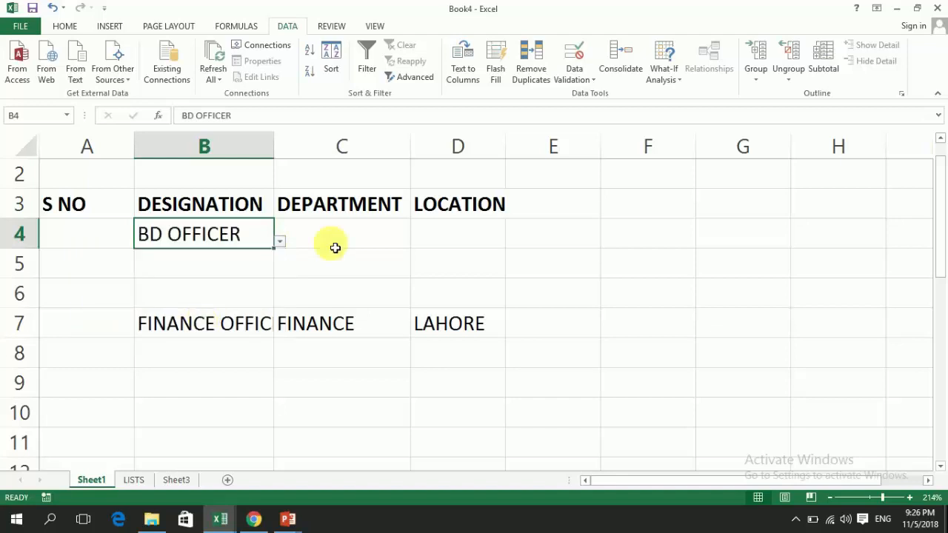
{"action": "left_click", "coordinate": [366, 237]}
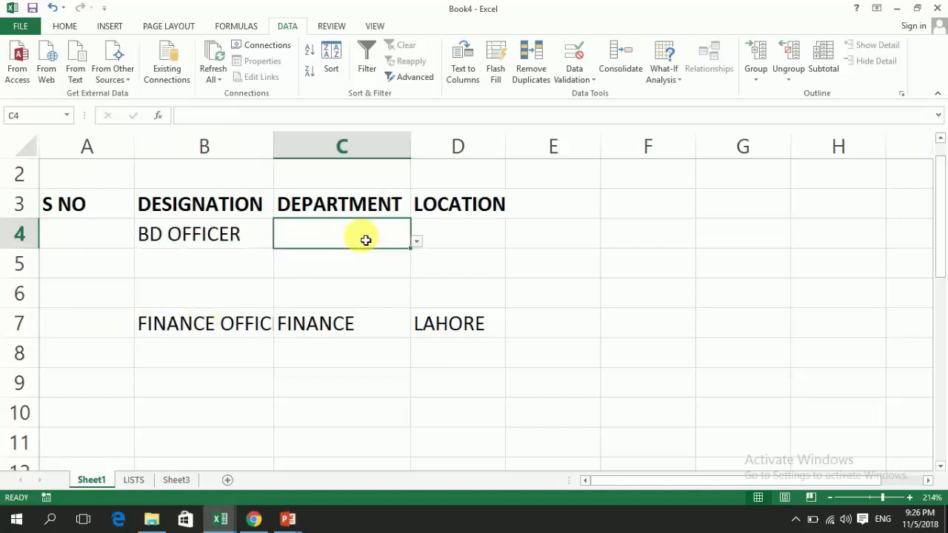
{"action": "left_click", "coordinate": [416, 242]}
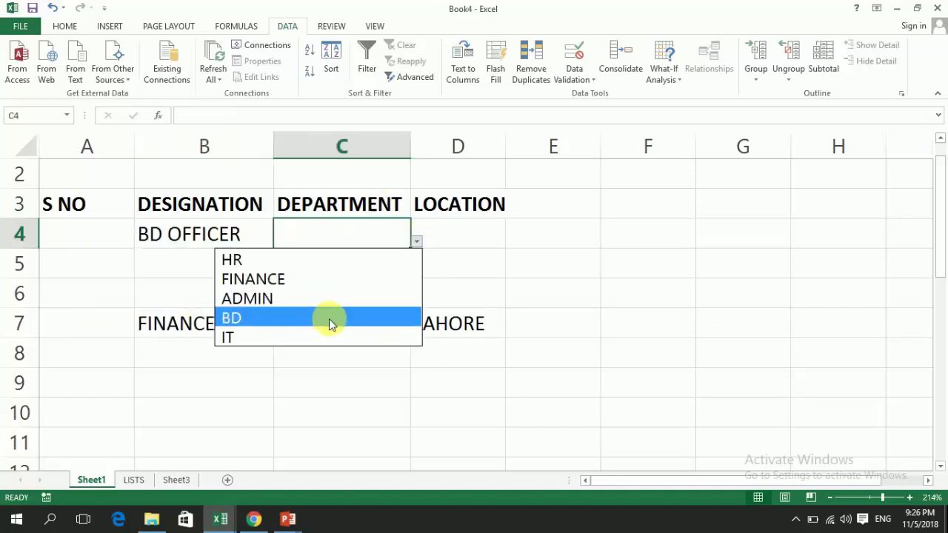
{"action": "left_click", "coordinate": [329, 319]}
{"action": "left_click", "coordinate": [449, 243]}
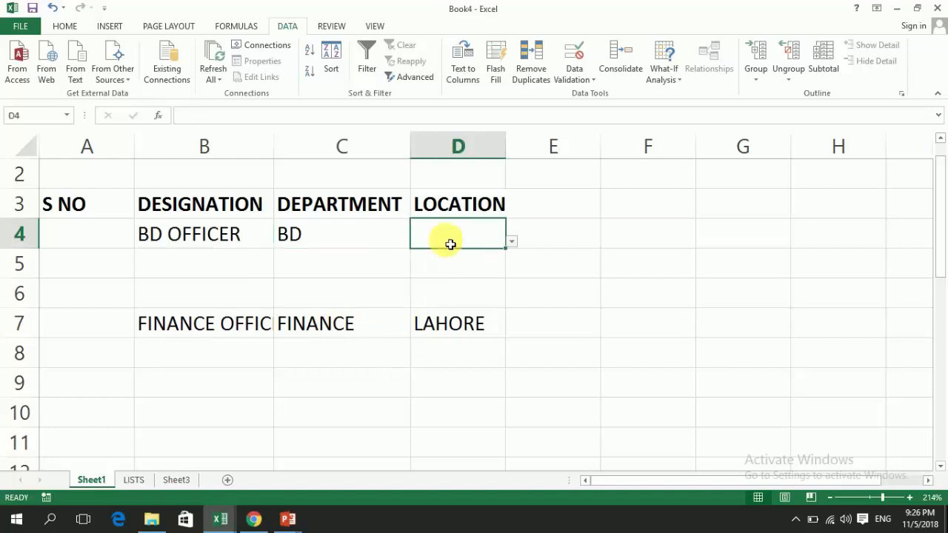
{"action": "left_click", "coordinate": [509, 242]}
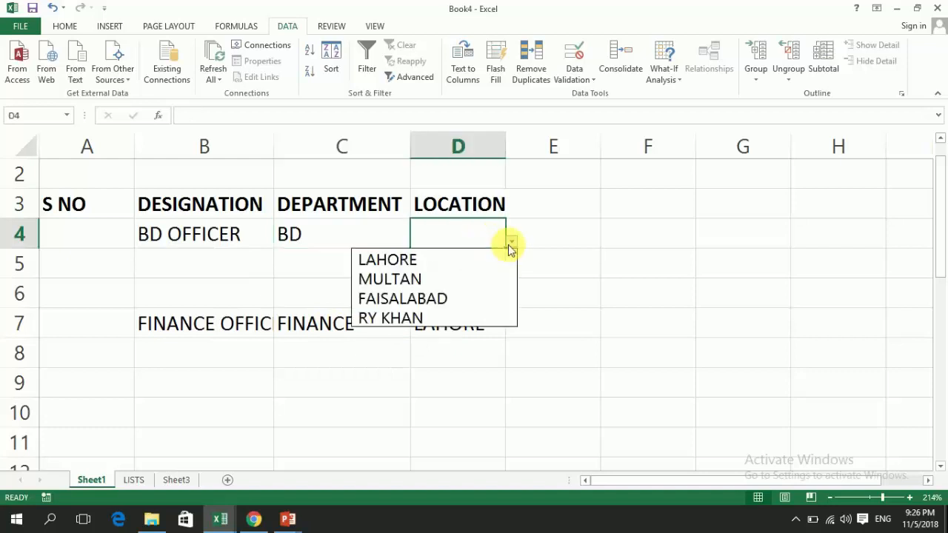
{"action": "left_click", "coordinate": [449, 303]}
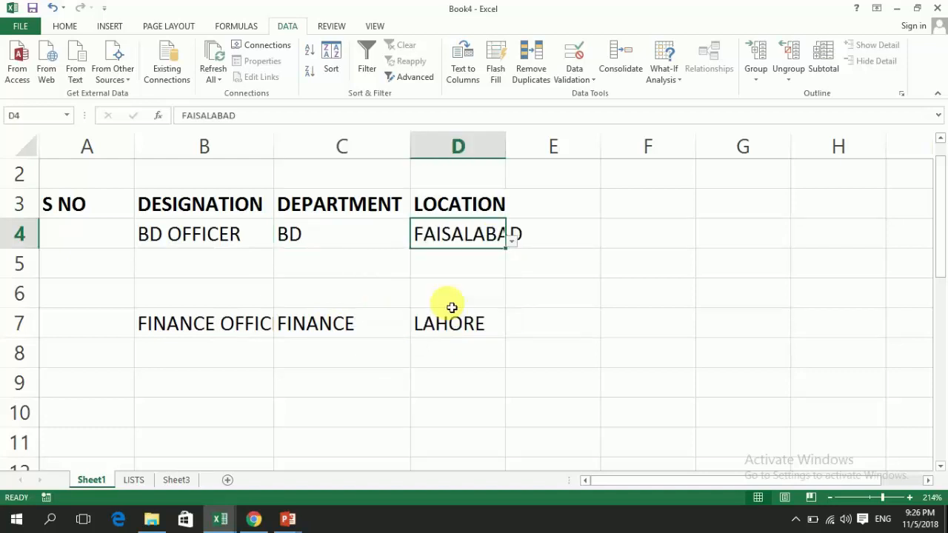
{"action": "double_click", "coordinate": [507, 152]}
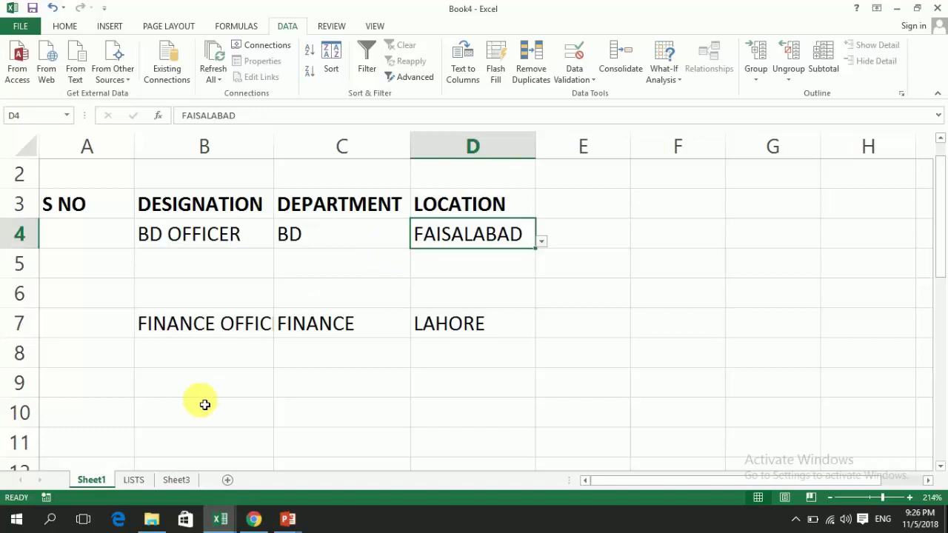
On the LISTS sheet, review the entries of the DESIGNATION source list in D3:D7
{"action": "left_click", "coordinate": [131, 480]}
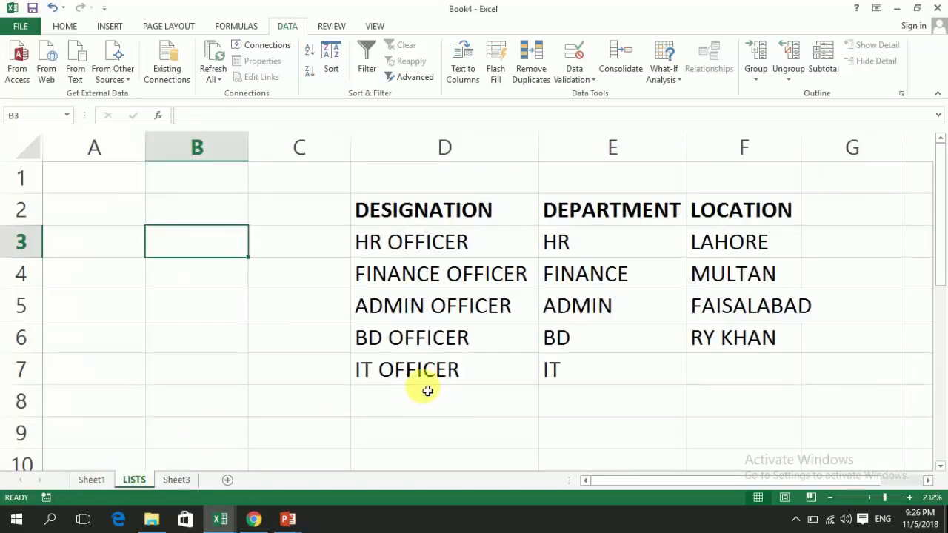
{"action": "left_click", "coordinate": [421, 309]}
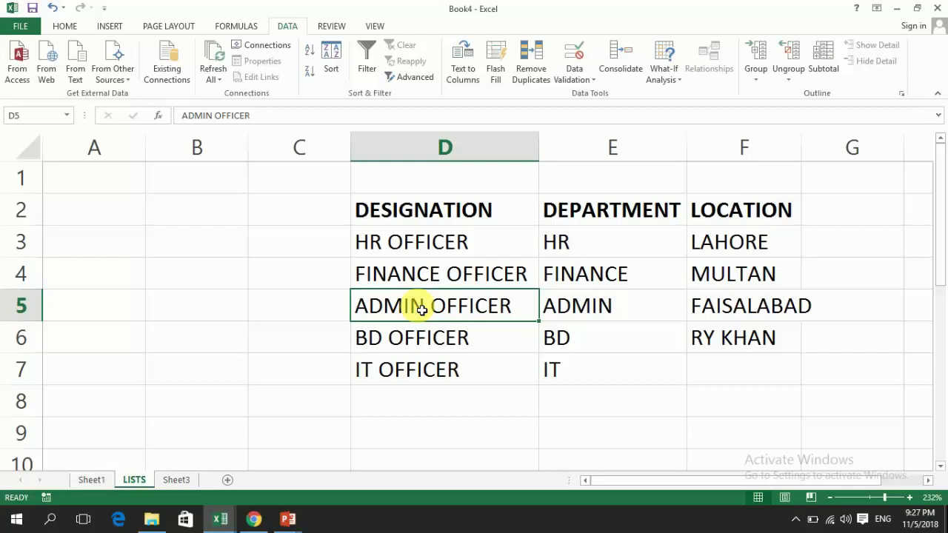
{"action": "key", "text": "Up"}
{"action": "key", "text": "Up"}
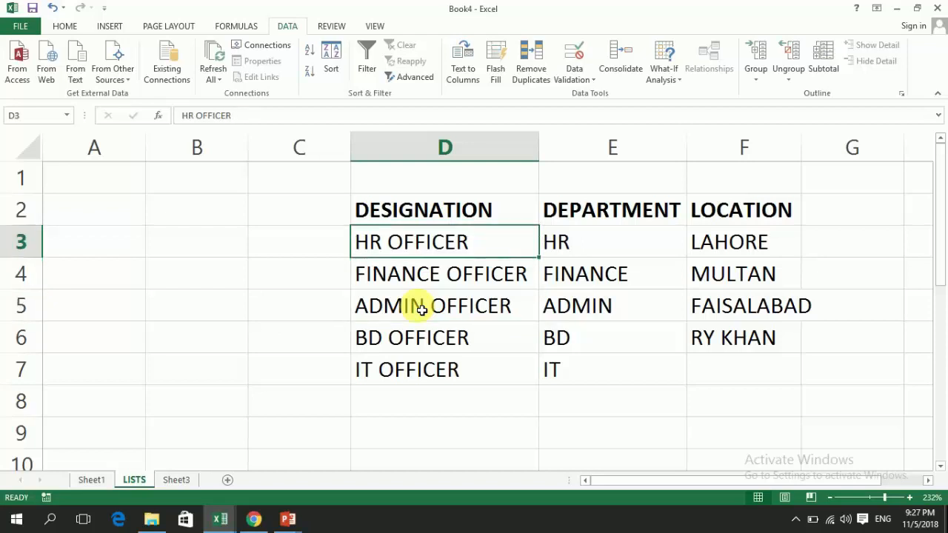
{"action": "key", "text": "shift+Down"}
{"action": "key", "text": "shift+Down"}
{"action": "key", "text": "shift+Down"}
{"action": "key", "text": "shift+Down"}
{"action": "key", "text": "Down"}
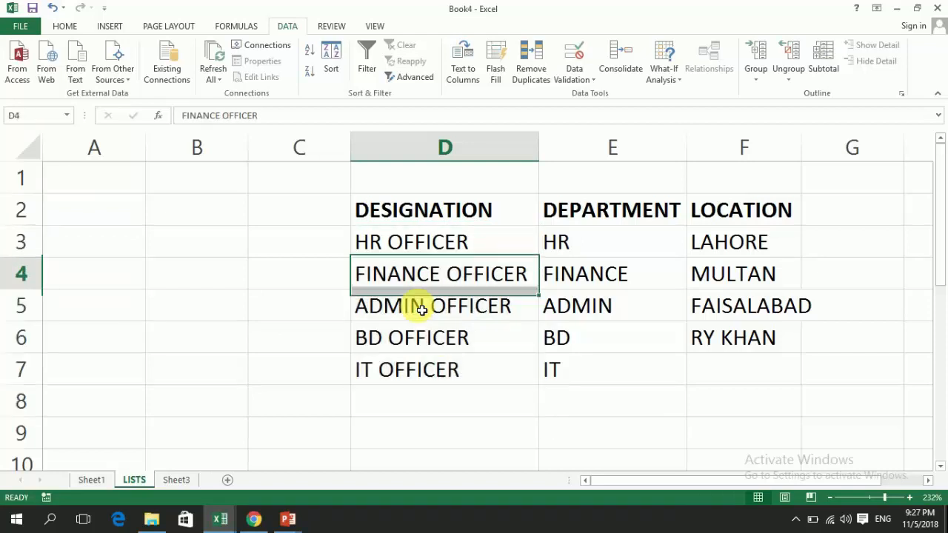
Insert a cell above BD OFFICER in the DESIGNATION list, shifting cells down, and enter G M in it
{"action": "key", "text": "Down"}
{"action": "key", "text": "Down"}
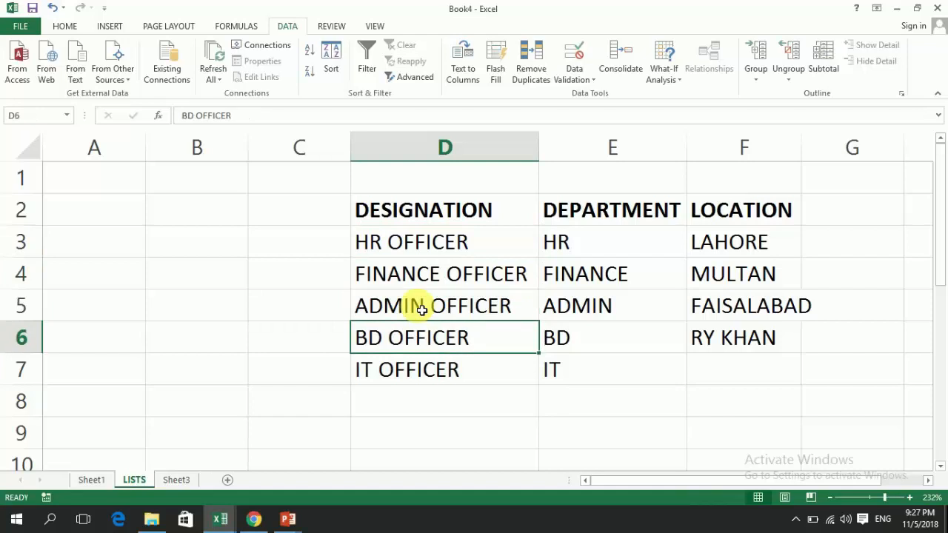
{"action": "key", "text": "ctrl+shift+plus"}
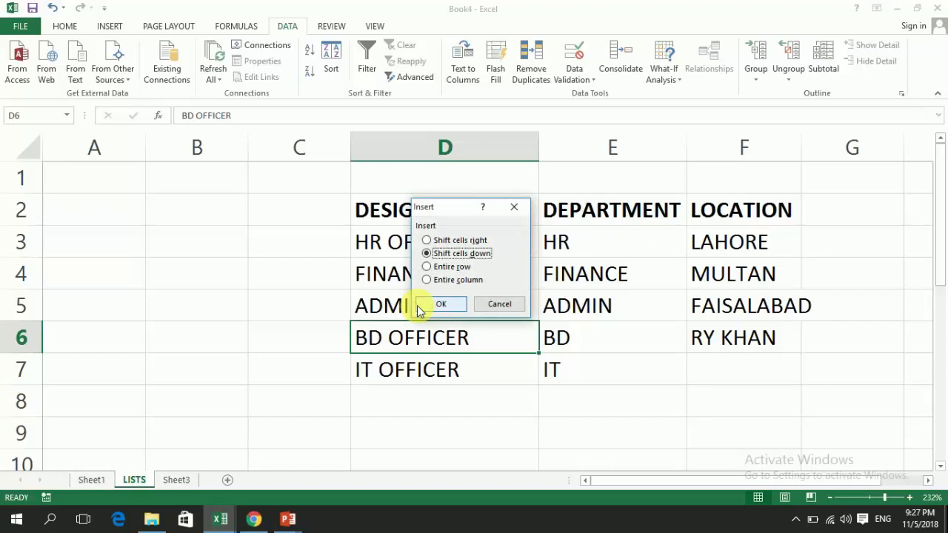
{"action": "left_click", "coordinate": [437, 304]}
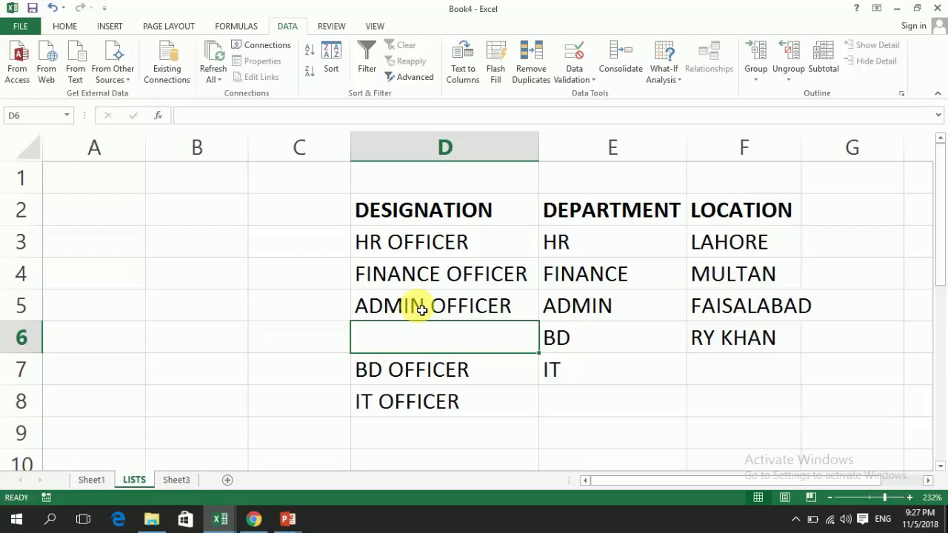
{"action": "type", "text": "G M"}
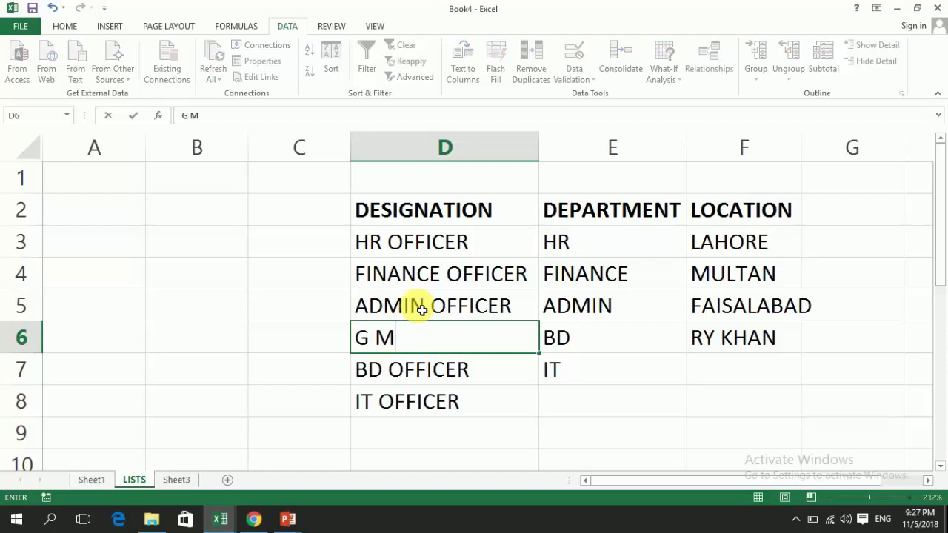
{"action": "key", "text": "Return"}
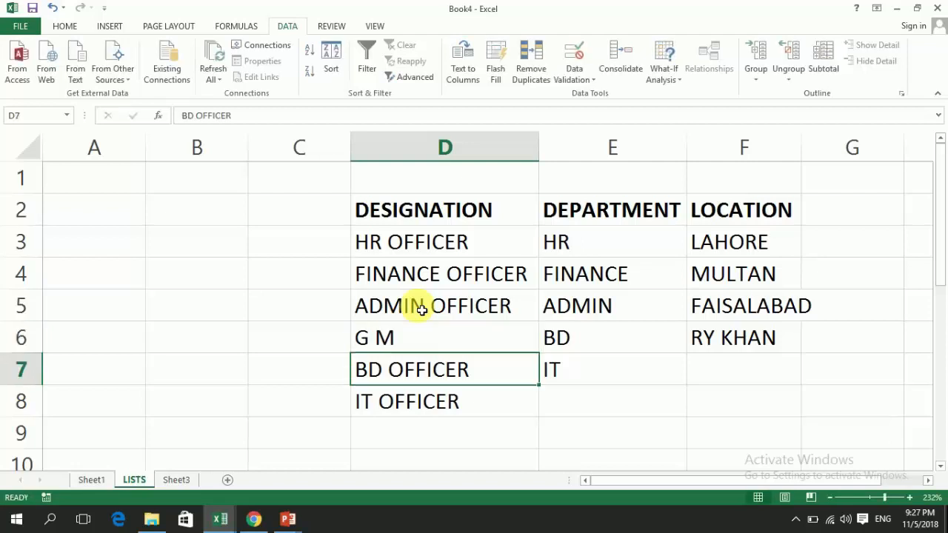
On Sheet1, set the designation in B4 to G M from its drop-down list
{"action": "left_click", "coordinate": [91, 479]}
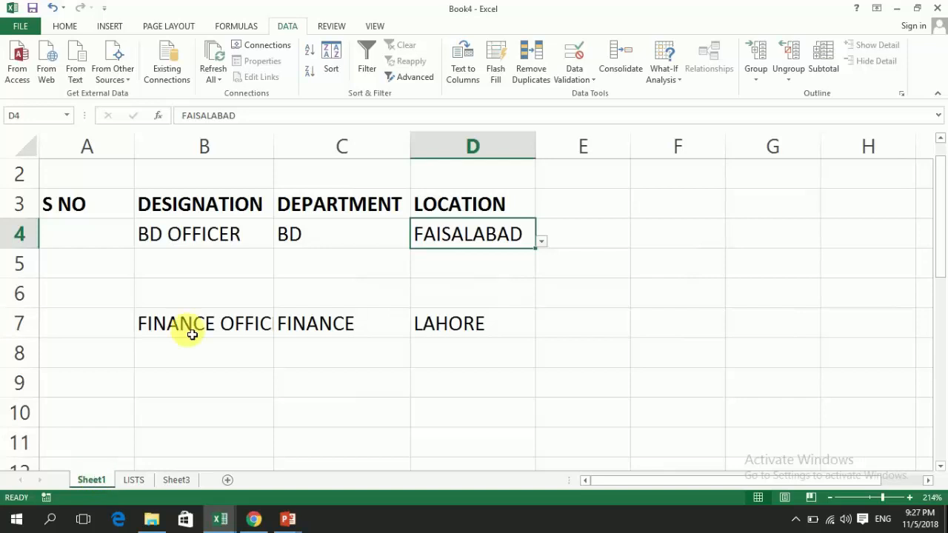
{"action": "left_click", "coordinate": [249, 244]}
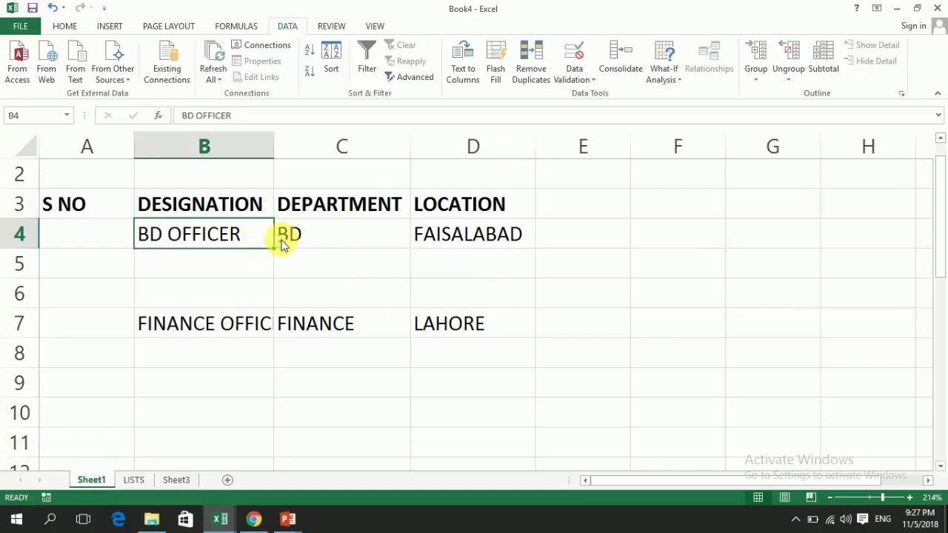
{"action": "left_click", "coordinate": [281, 242]}
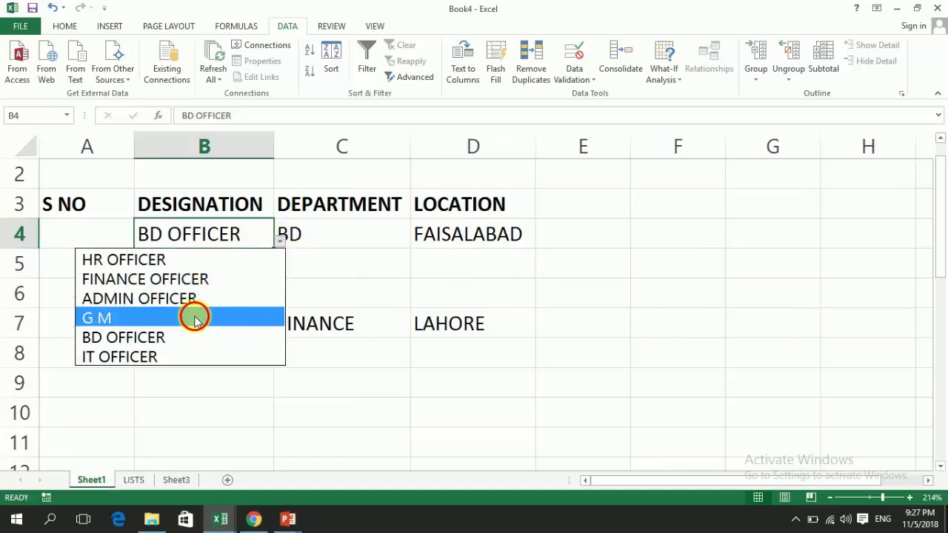
{"action": "left_click", "coordinate": [194, 318]}
On the LISTS sheet, review the lower entries of the DEPARTMENT list and the empty cell below them
{"action": "left_click", "coordinate": [133, 479]}
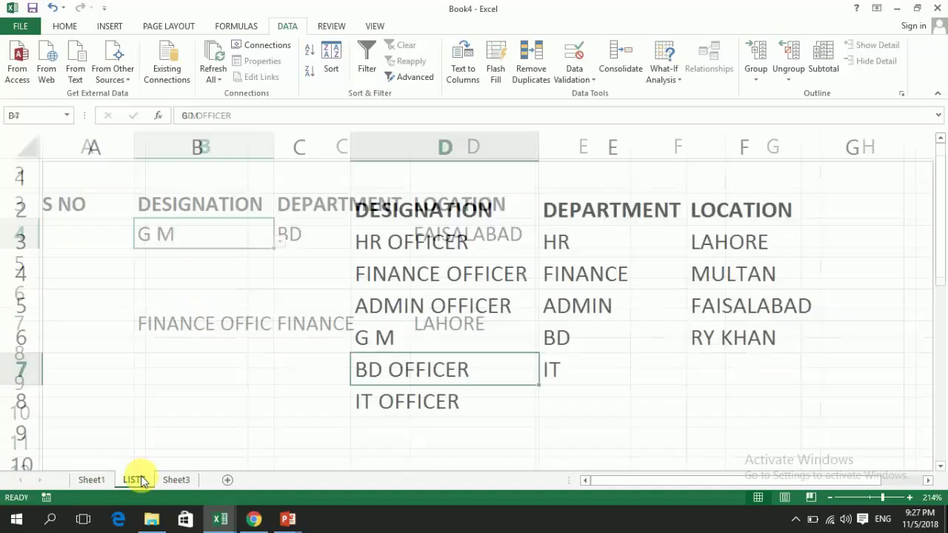
{"action": "left_click", "coordinate": [576, 350]}
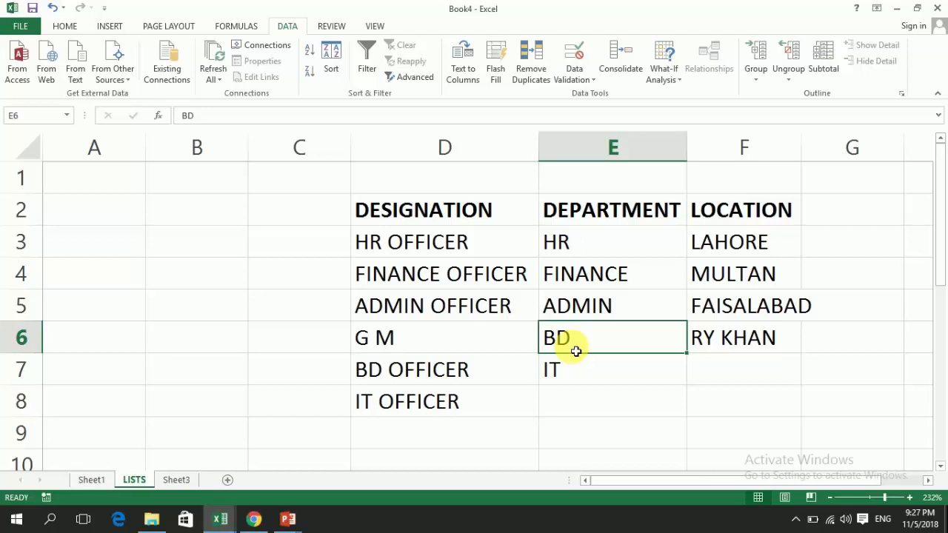
{"action": "key", "text": "Down"}
{"action": "key", "text": "Down"}
{"action": "left_click", "coordinate": [576, 351]}
{"action": "key", "text": "Down"}
{"action": "key", "text": "Down"}
{"action": "key", "text": "Up"}
{"action": "key", "text": "Up"}
{"action": "key", "text": "Up"}
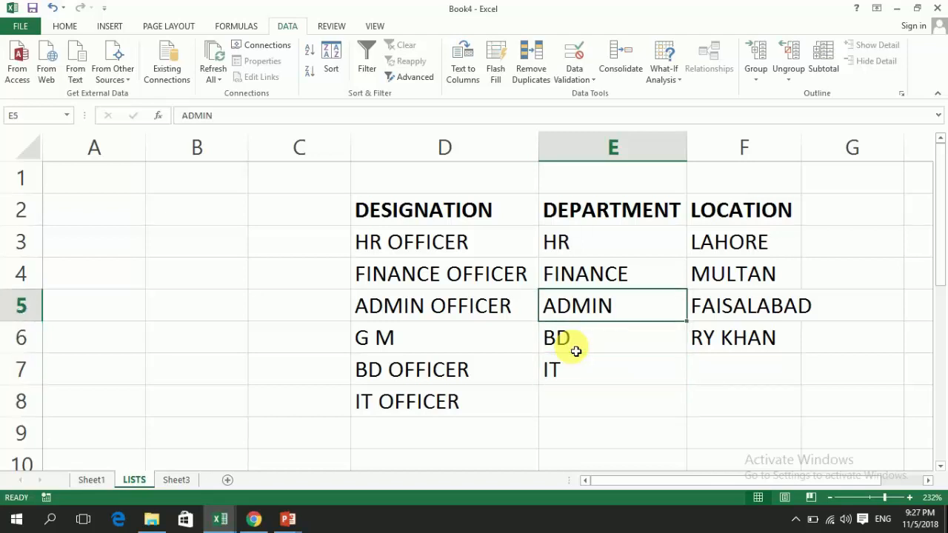
Add MEDICAL in E8, directly below the last entry of the DEPARTMENT list
{"action": "key", "text": "Down"}
{"action": "key", "text": "Down"}
{"action": "key", "text": "Down"}
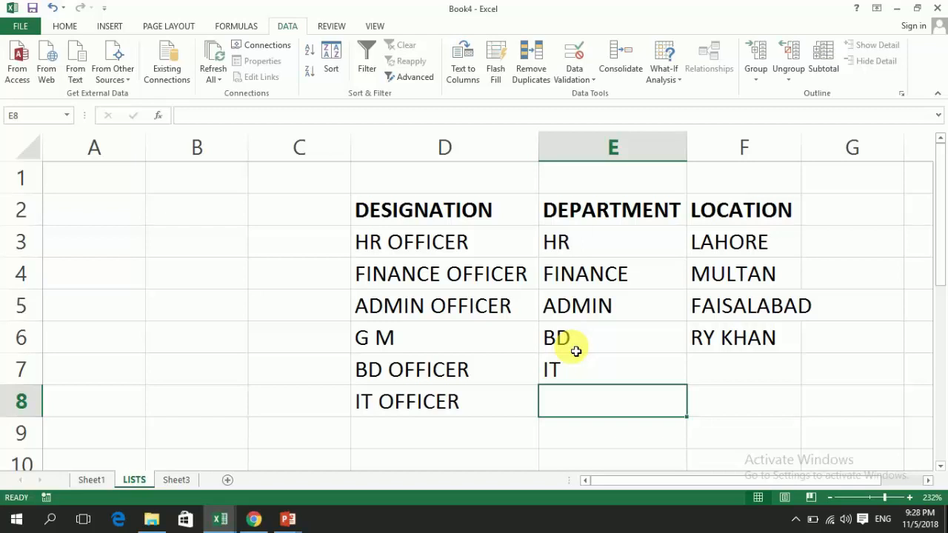
{"action": "type", "text": "MEDICAL"}
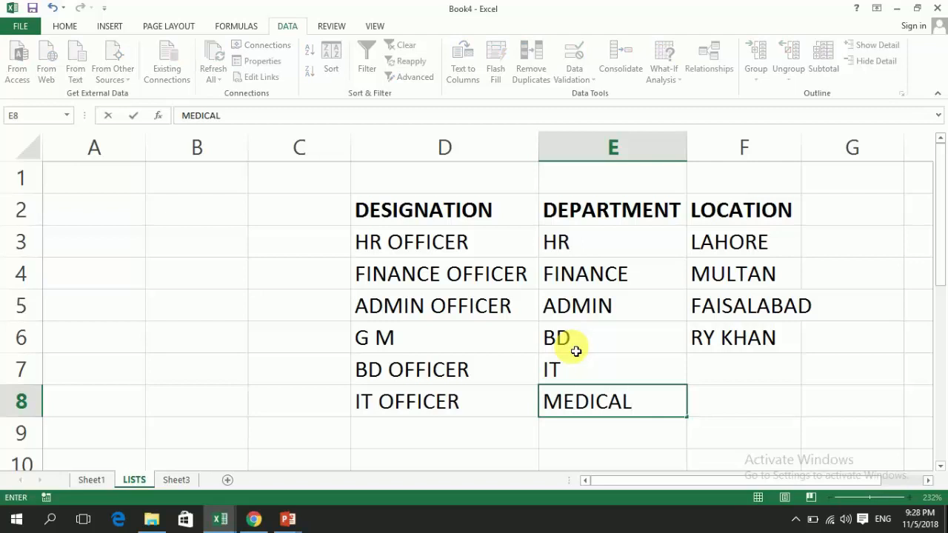
{"action": "key", "text": "Return"}
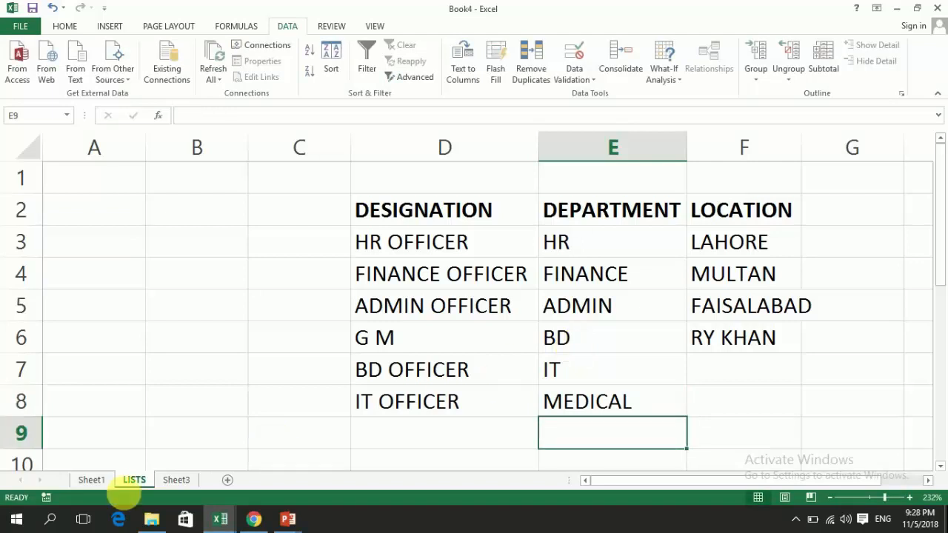
On Sheet1, open the department drop-down list in C4 to check whether MEDICAL is offered
{"action": "left_click", "coordinate": [89, 480]}
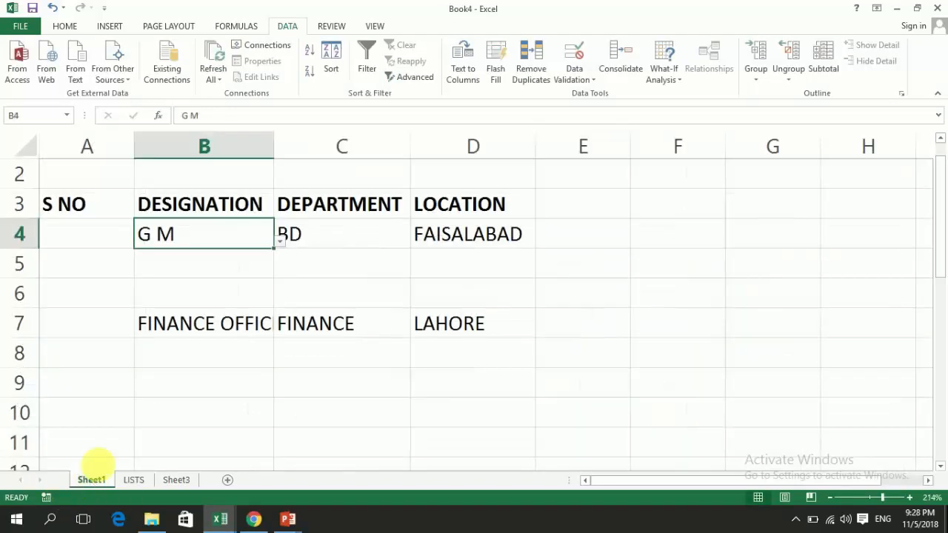
{"action": "left_click", "coordinate": [374, 234]}
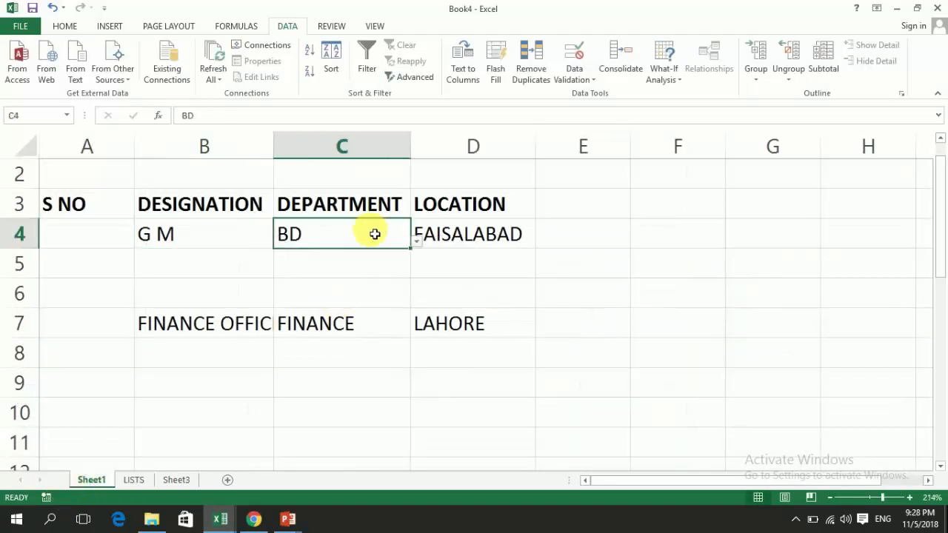
{"action": "left_click", "coordinate": [416, 243]}
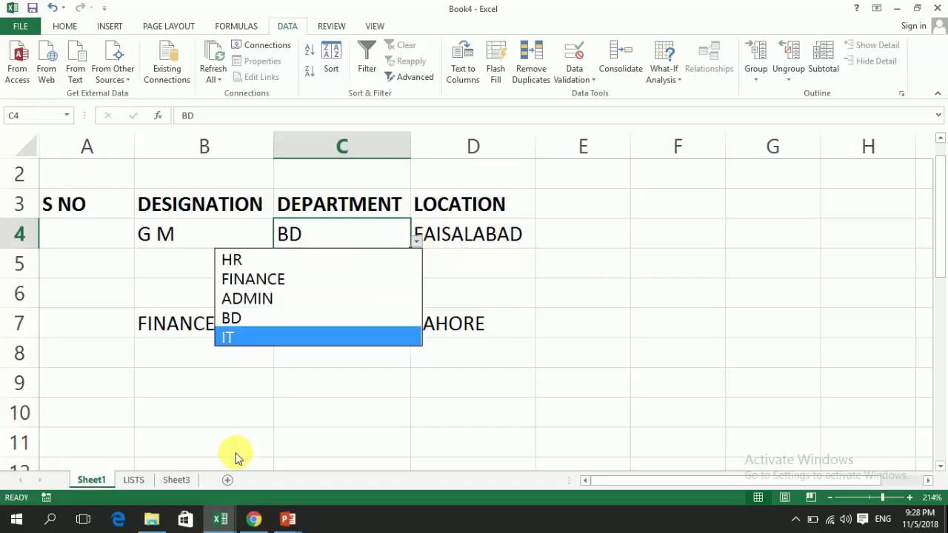
{"action": "left_click", "coordinate": [150, 481]}
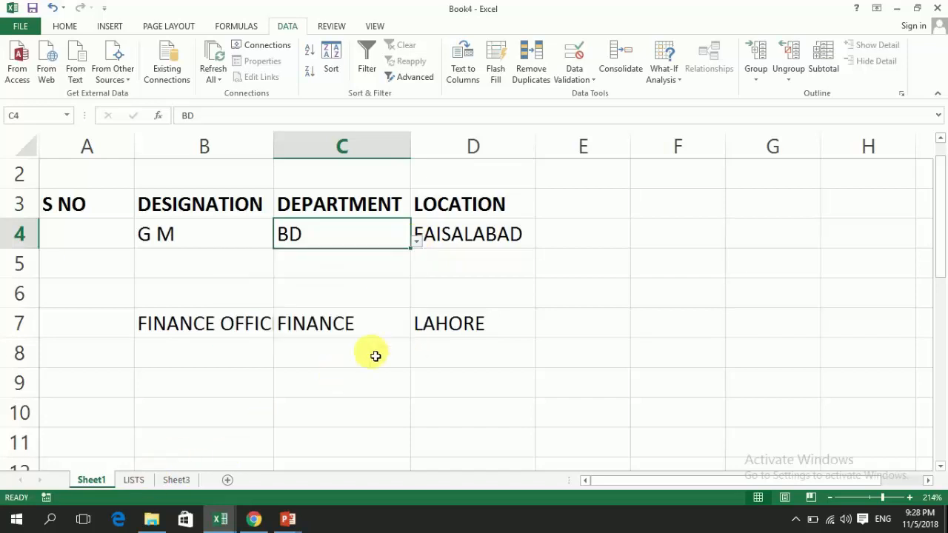
Extend the DPT named range to LISTS!$E$3:$E$8 in the Name Manager and save the changed reference
{"action": "left_click", "coordinate": [142, 478]}
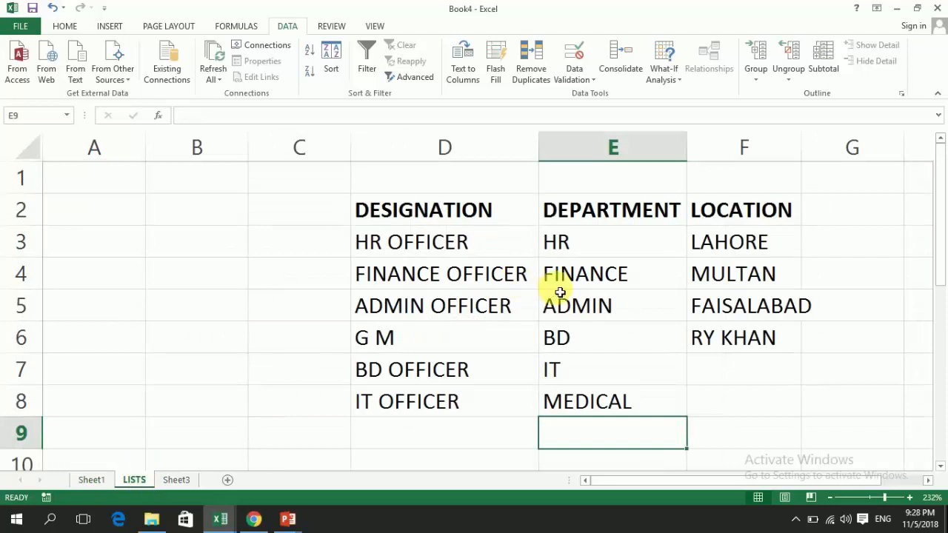
{"action": "left_click", "coordinate": [593, 242]}
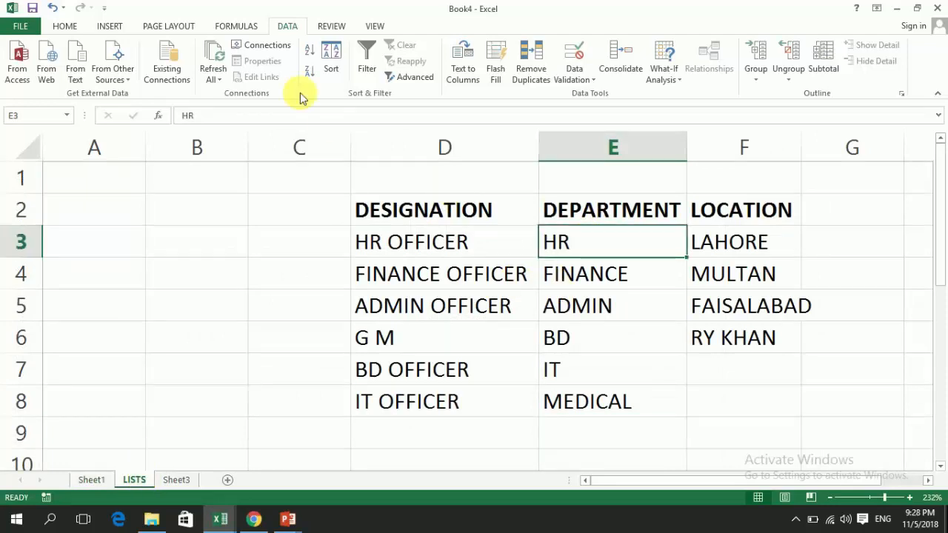
{"action": "left_click", "coordinate": [244, 25]}
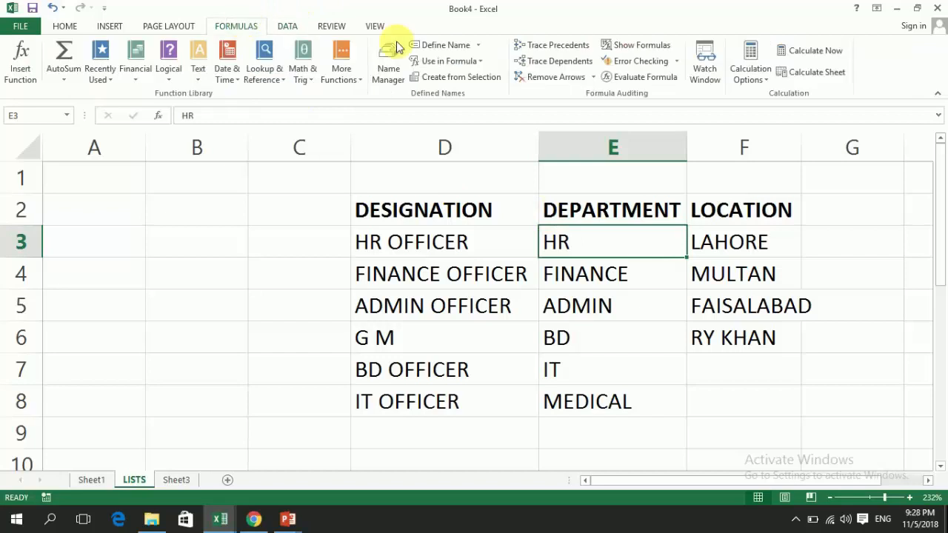
{"action": "left_click", "coordinate": [480, 46]}
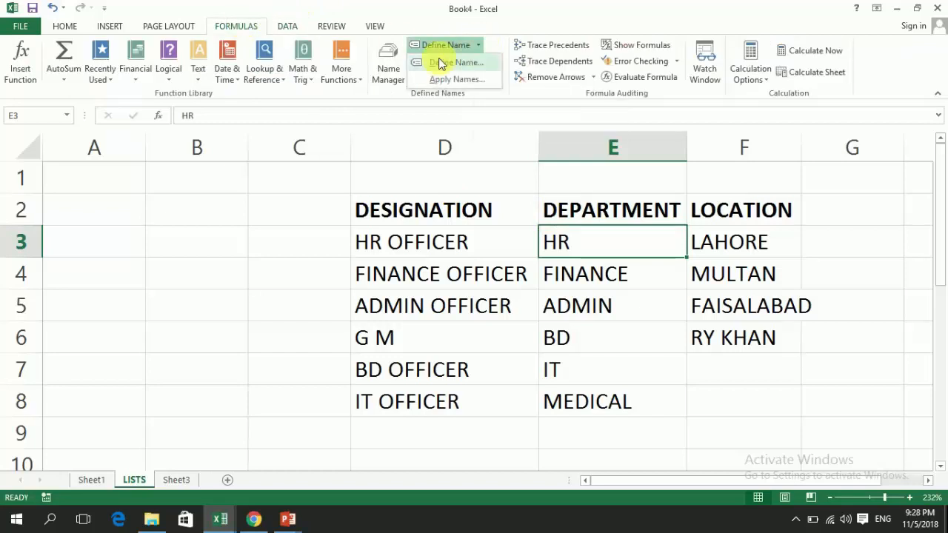
{"action": "left_click", "coordinate": [396, 74]}
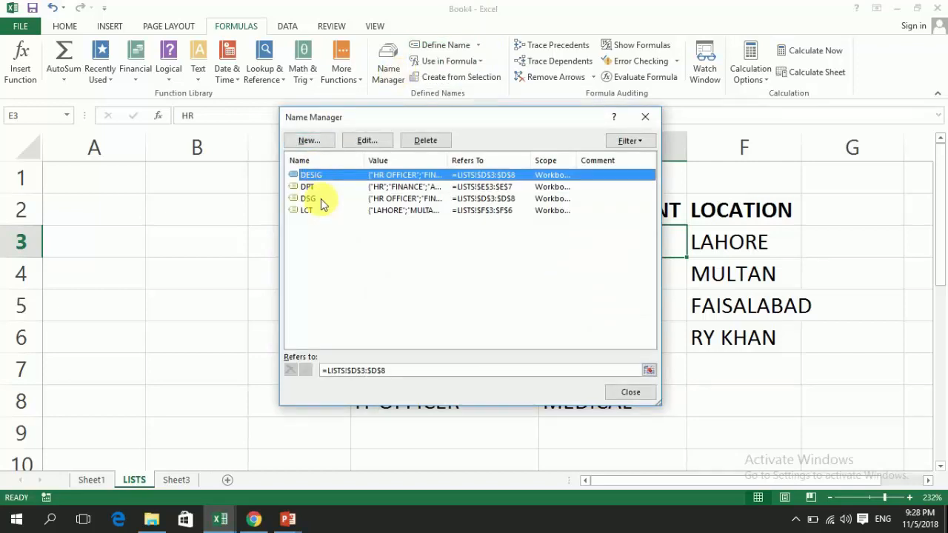
{"action": "left_click_drag", "start_coordinate": [411, 121], "coordinate": [352, 104]}
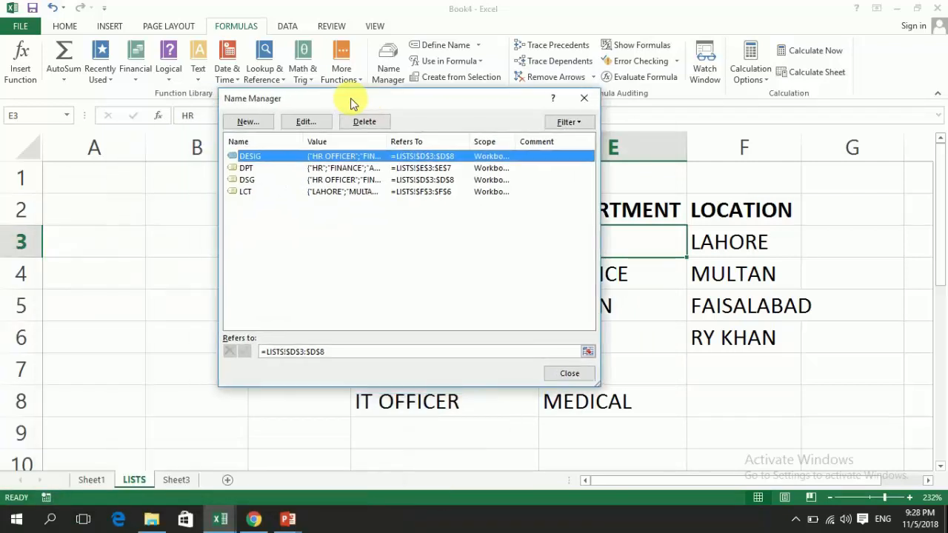
{"action": "left_click", "coordinate": [276, 168]}
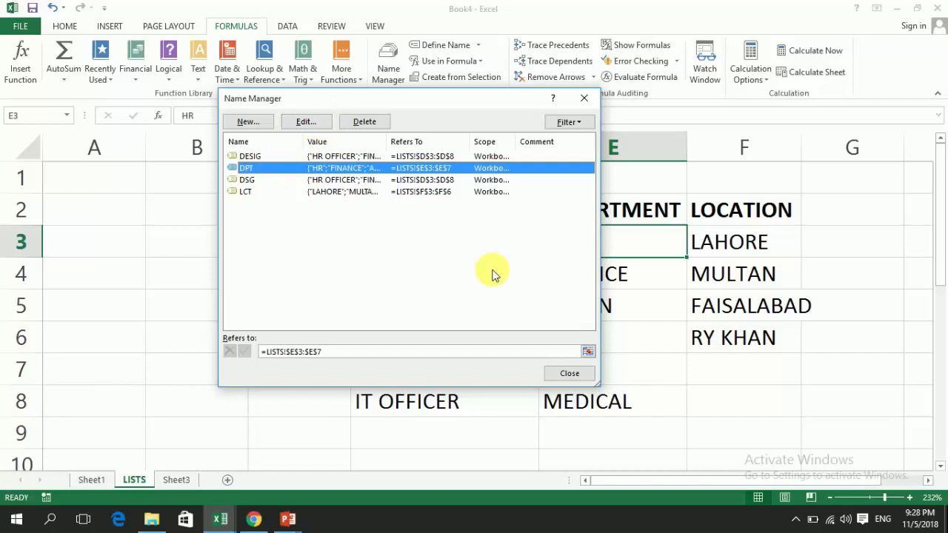
{"action": "left_click", "coordinate": [587, 351]}
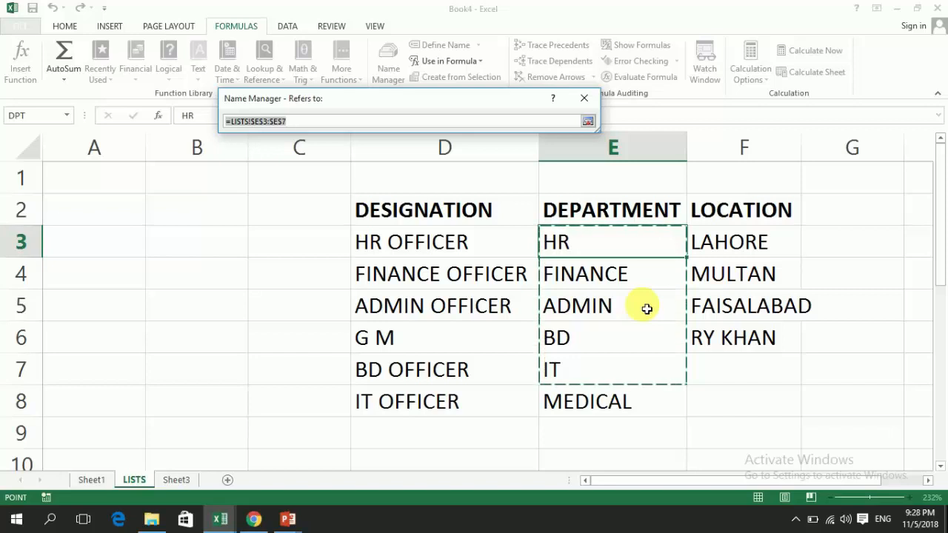
{"action": "key", "text": "shift+Down"}
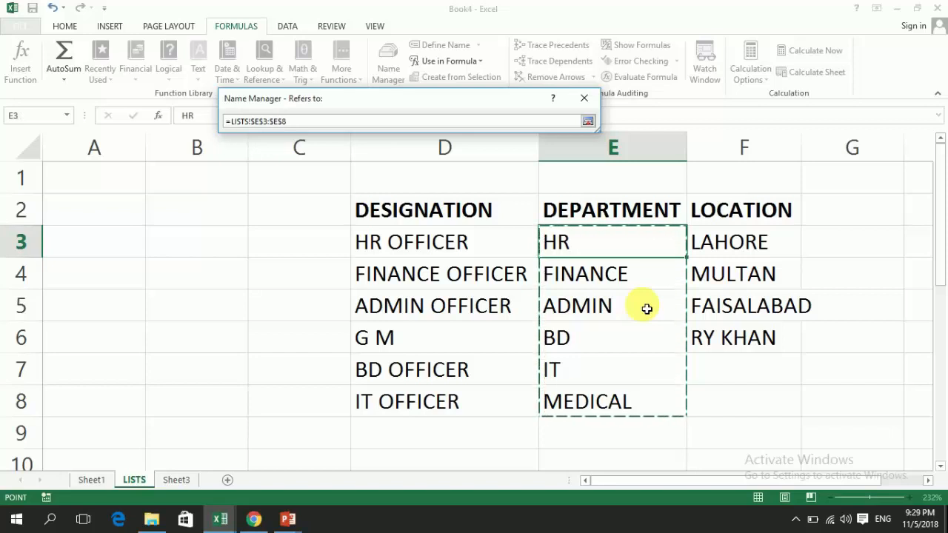
{"action": "key", "text": "Return"}
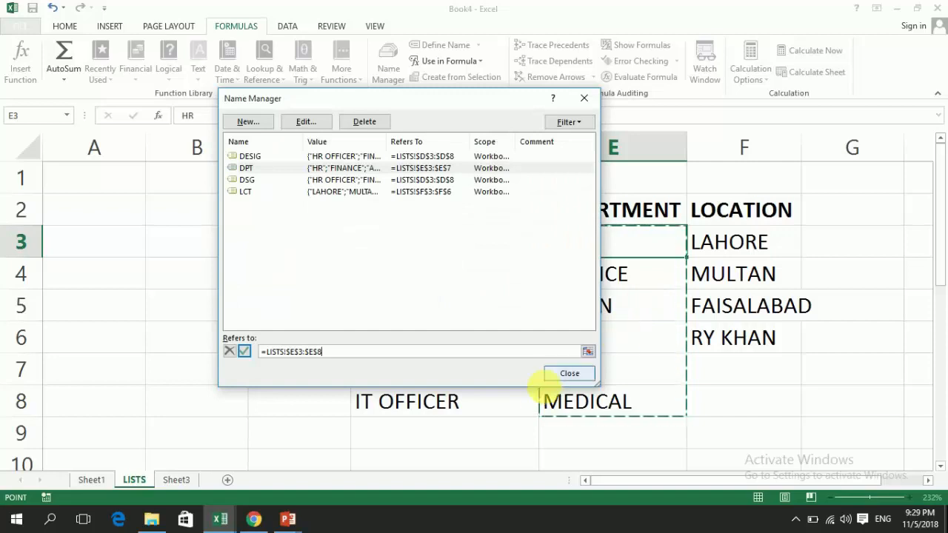
{"action": "left_click", "coordinate": [568, 373]}
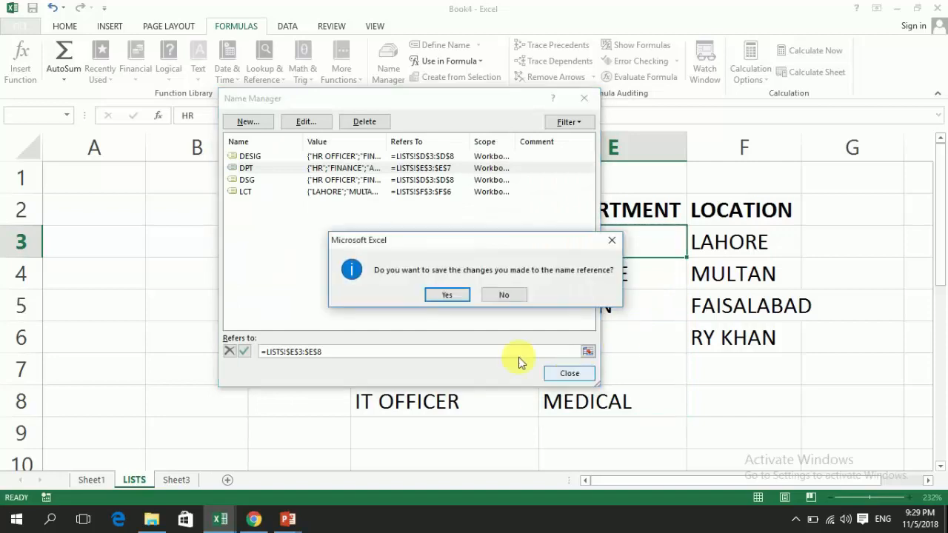
{"action": "left_click", "coordinate": [448, 295]}
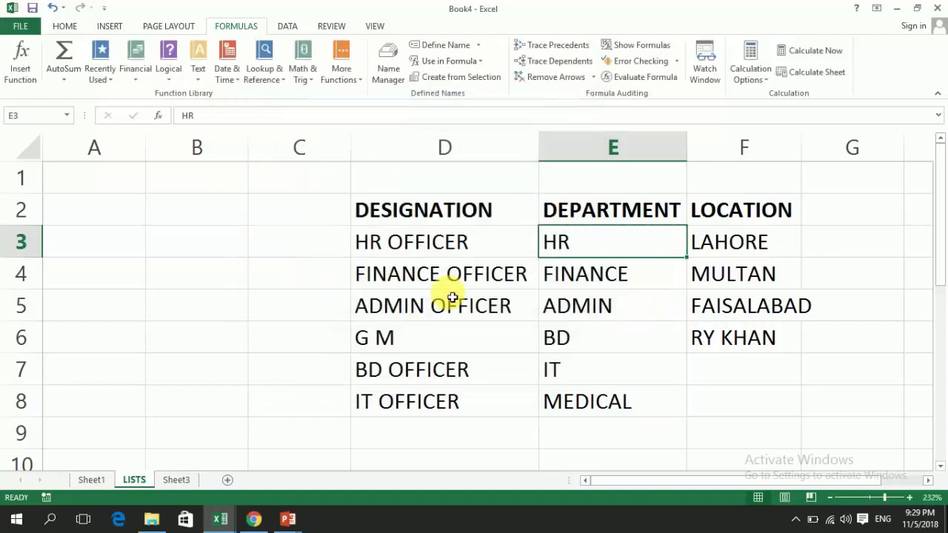
On Sheet1, set the department in both C4 and C5 to MEDICAL from their drop-down lists
{"action": "left_click", "coordinate": [87, 480]}
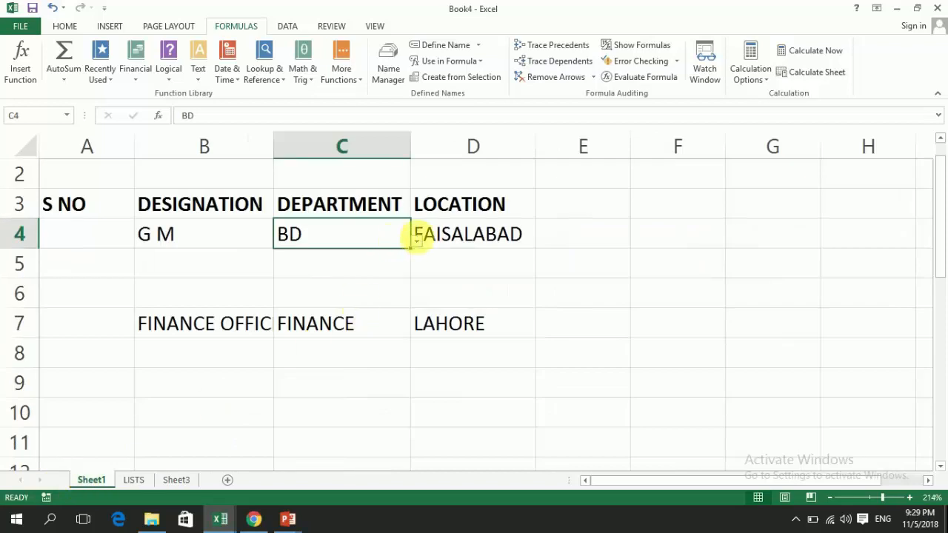
{"action": "left_click", "coordinate": [417, 241]}
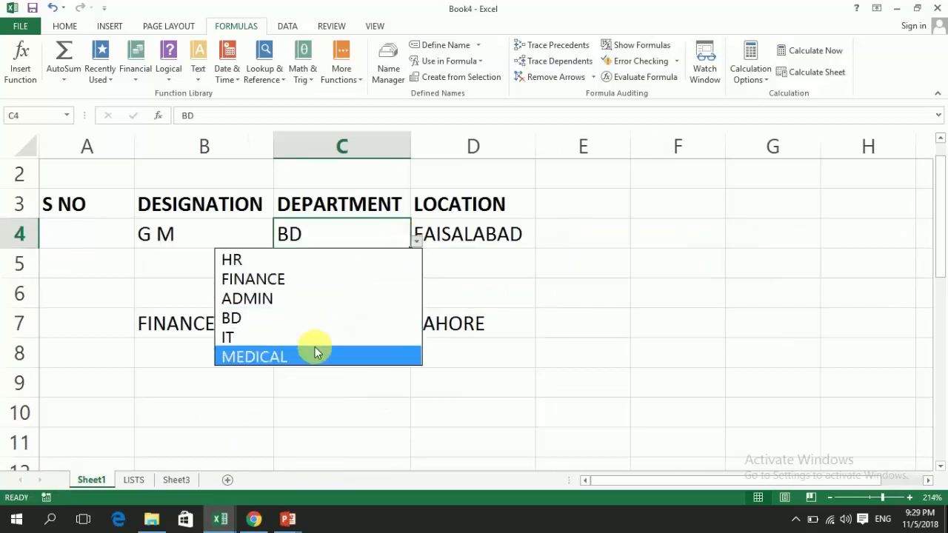
{"action": "key", "text": "Escape"}
{"action": "left_click", "coordinate": [386, 268]}
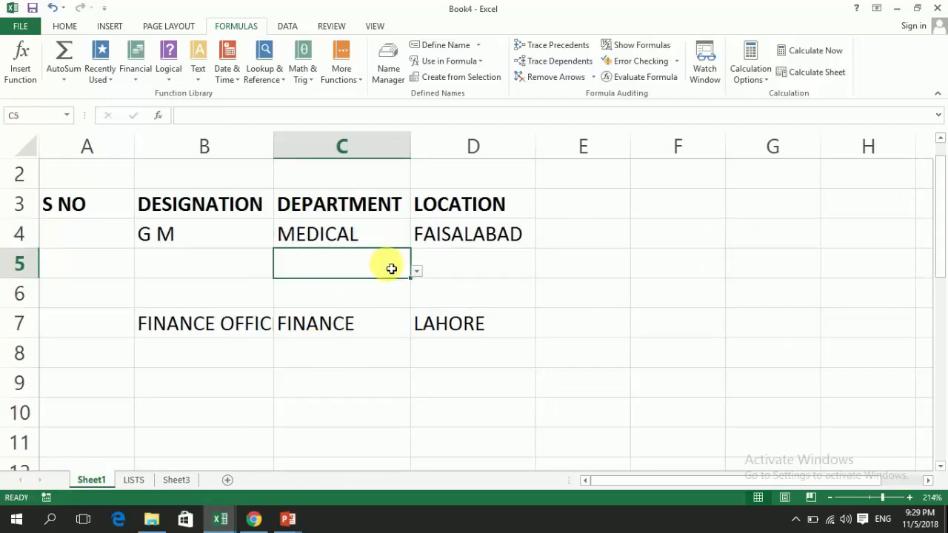
{"action": "left_click", "coordinate": [415, 271]}
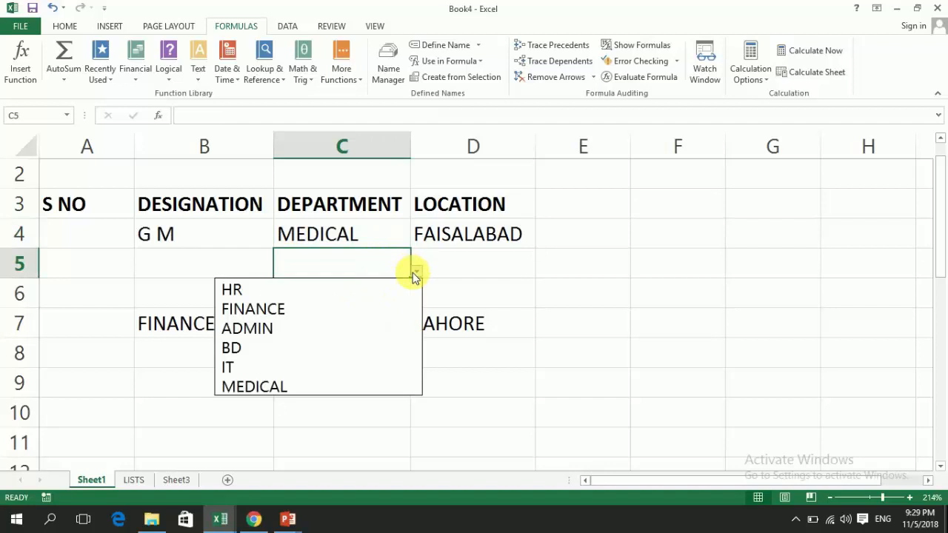
{"action": "left_click", "coordinate": [296, 385]}
Complete row 5 from the drop-down lists with ADMIN OFFICER as designation in B5 and MULTAN as location in D5
{"action": "left_click", "coordinate": [245, 274]}
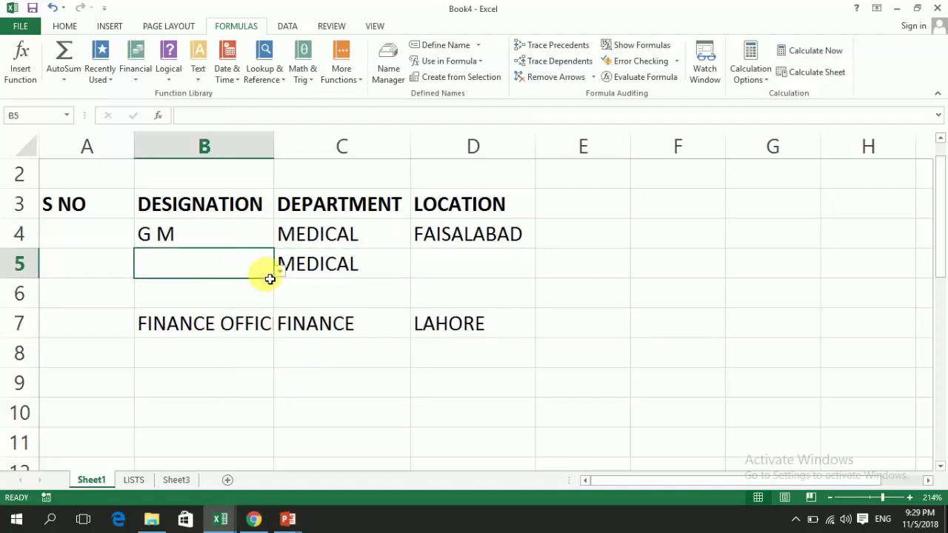
{"action": "left_click", "coordinate": [279, 270]}
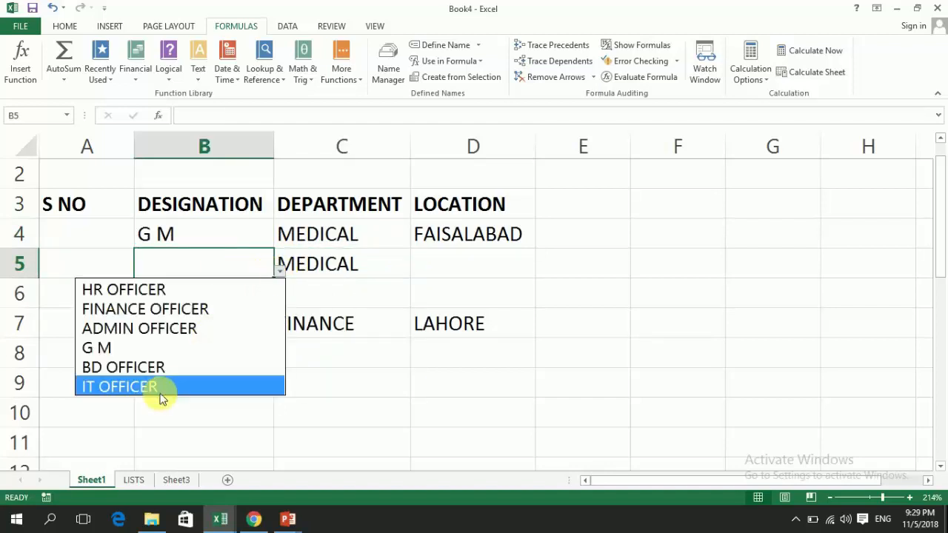
{"action": "left_click", "coordinate": [196, 324]}
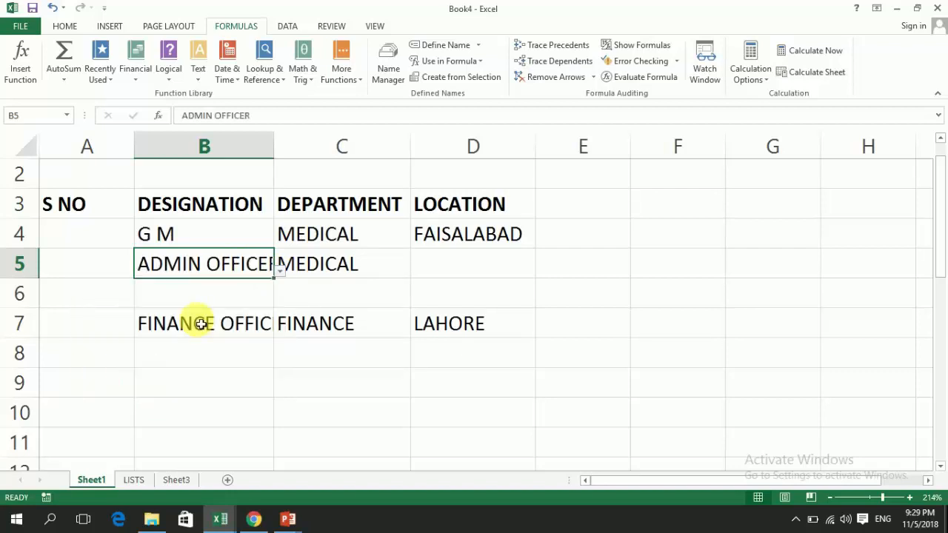
{"action": "left_click", "coordinate": [449, 265]}
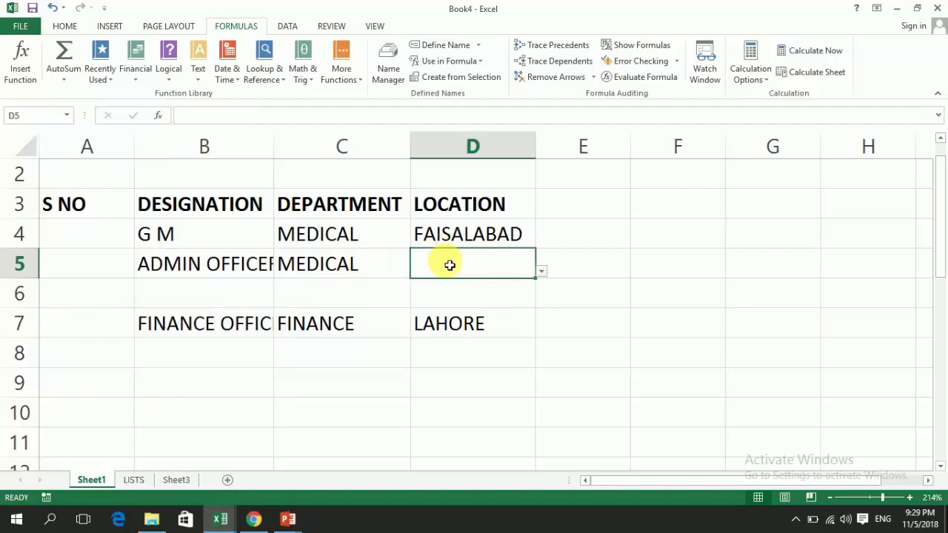
{"action": "left_click", "coordinate": [539, 274]}
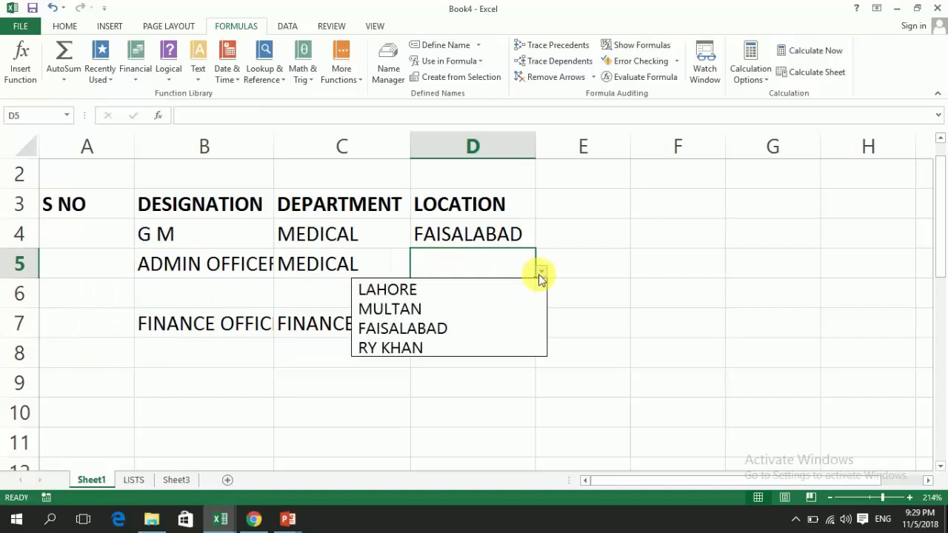
{"action": "left_click", "coordinate": [422, 309]}
Auto-fit the width of the DESIGNATION column on Sheet1 to its longest entry
{"action": "left_click", "coordinate": [133, 481]}
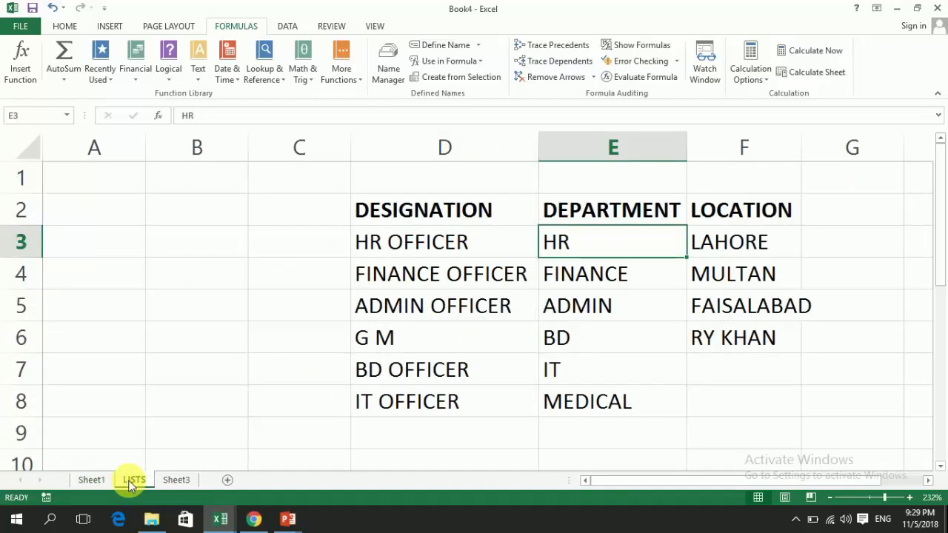
{"action": "left_click", "coordinate": [92, 480]}
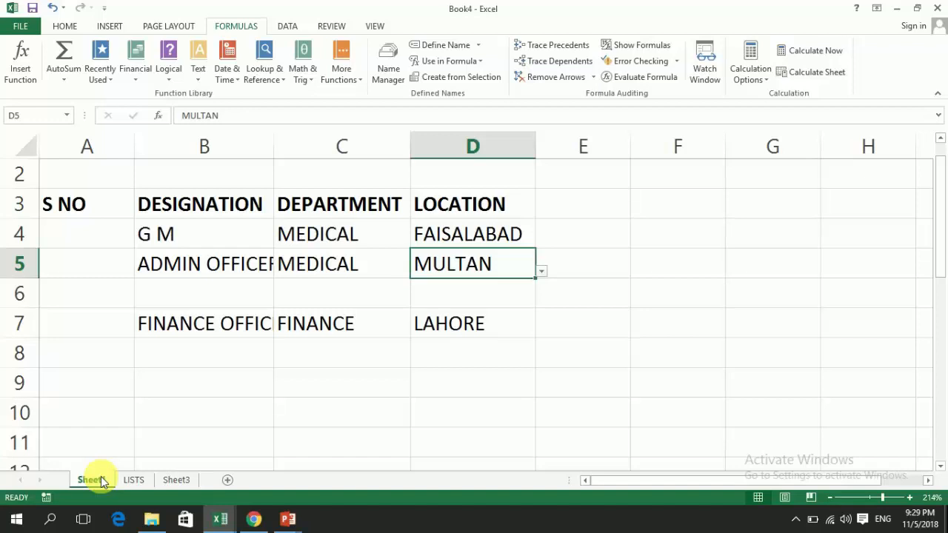
{"action": "key", "text": "Left"}
{"action": "key", "text": "Left"}
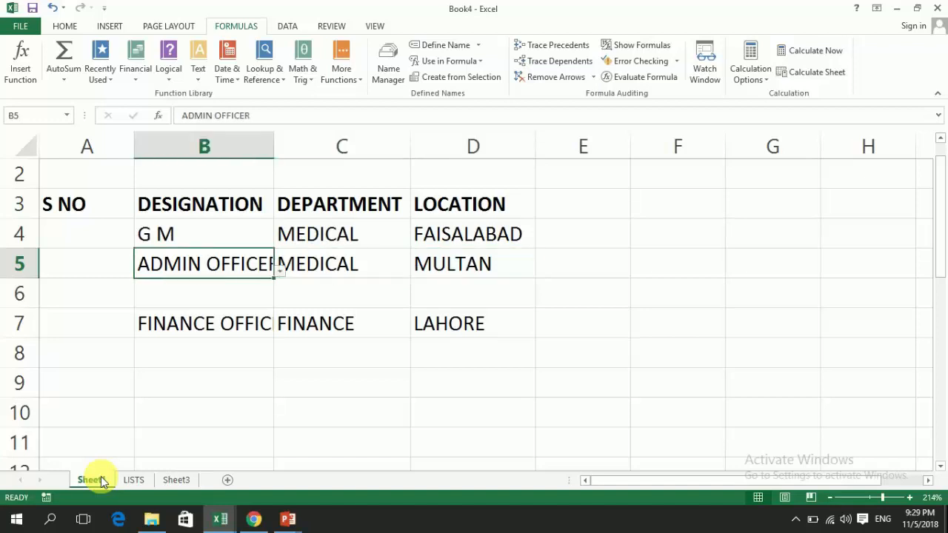
{"action": "left_click", "coordinate": [281, 276]}
{"action": "left_click", "coordinate": [282, 277]}
{"action": "double_click", "coordinate": [274, 151]}
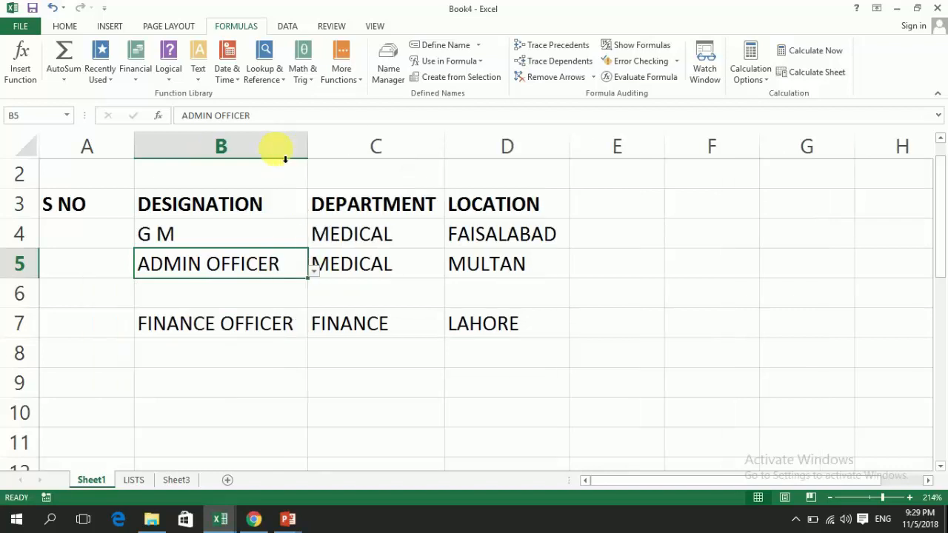
Try to enter DOCTOR, a designation outside the drop-down list, in B6 to test the validation, and cancel the entry
{"action": "left_click", "coordinate": [292, 292]}
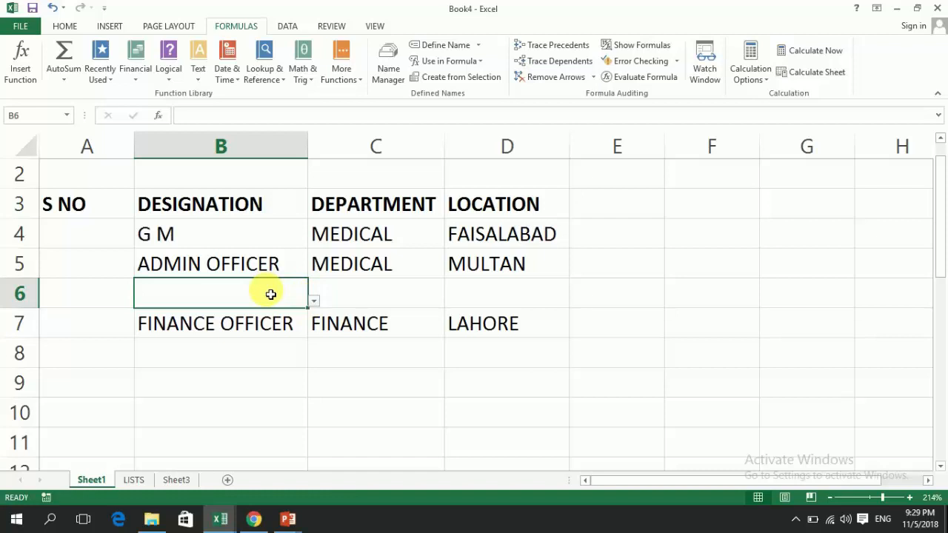
{"action": "left_click", "coordinate": [311, 302]}
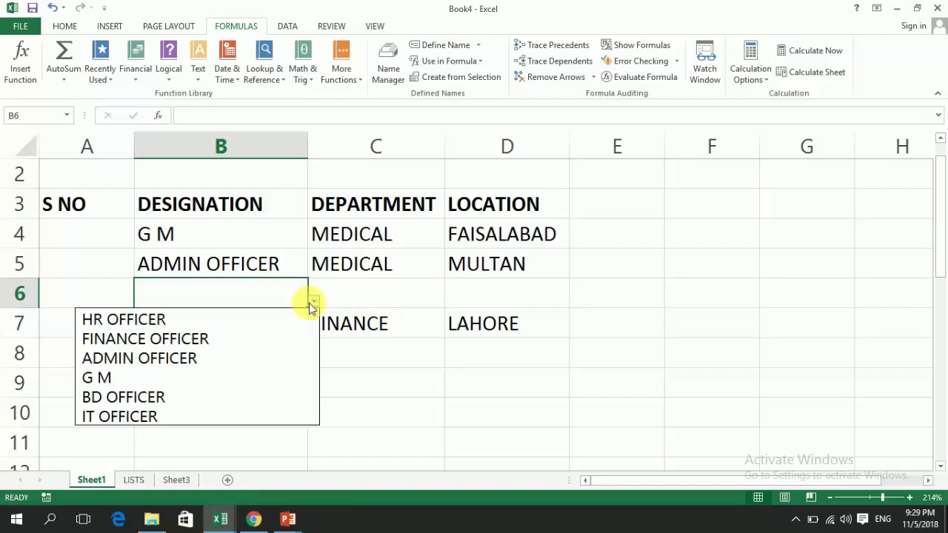
{"action": "left_click", "coordinate": [308, 303]}
{"action": "type", "text": "D"}
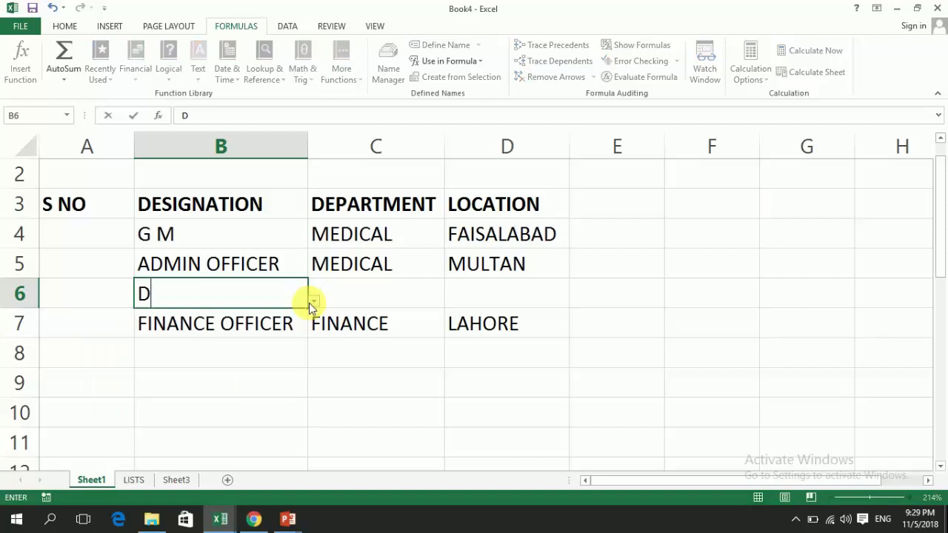
{"action": "type", "text": "OCTOR"}
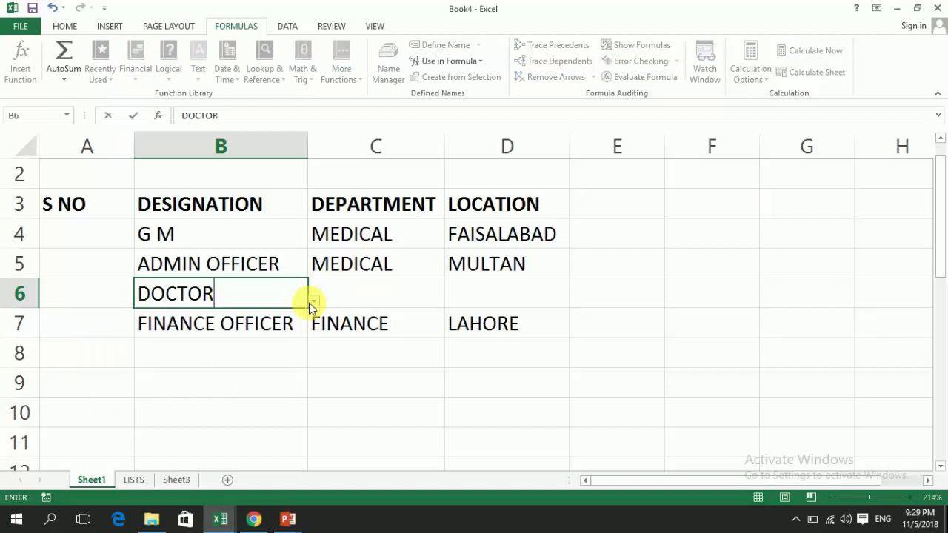
{"action": "key", "text": "Return"}
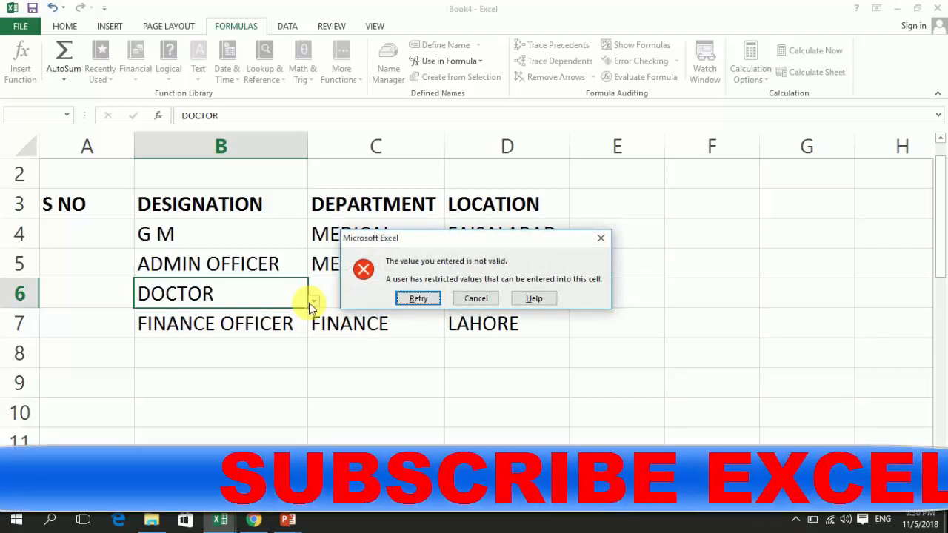
{"action": "key", "text": "Escape"}
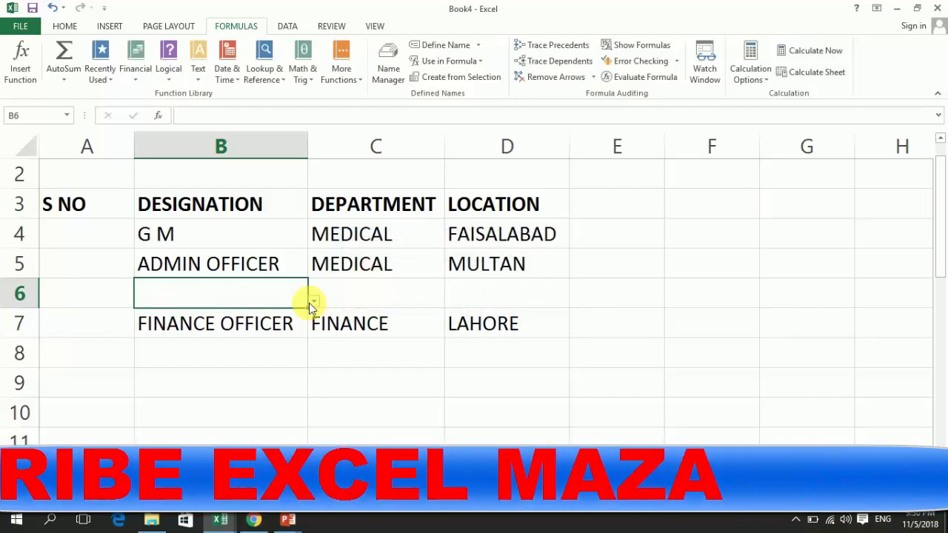
{"action": "left_click", "coordinate": [210, 472]}
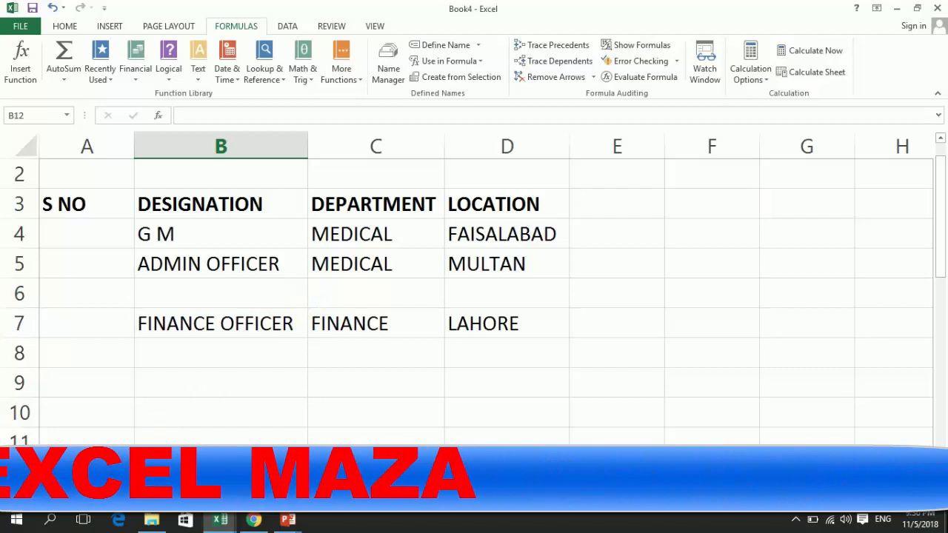